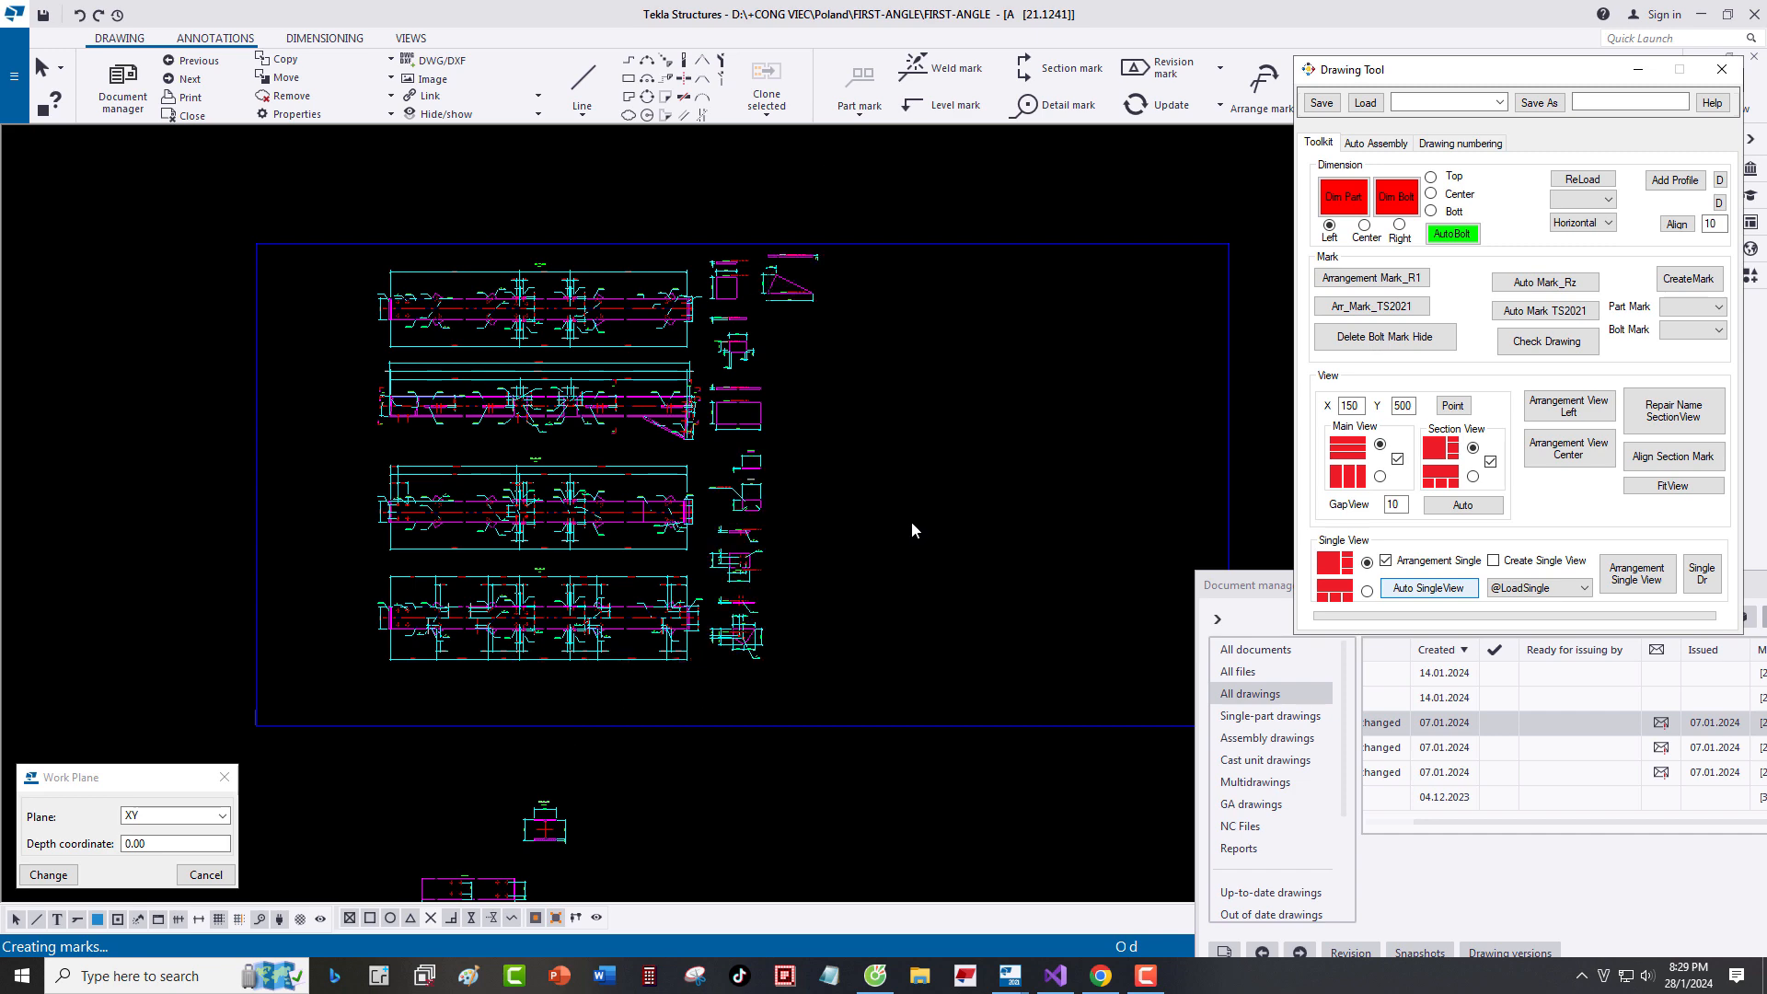
pyautogui.scroll(5, 752, 561)
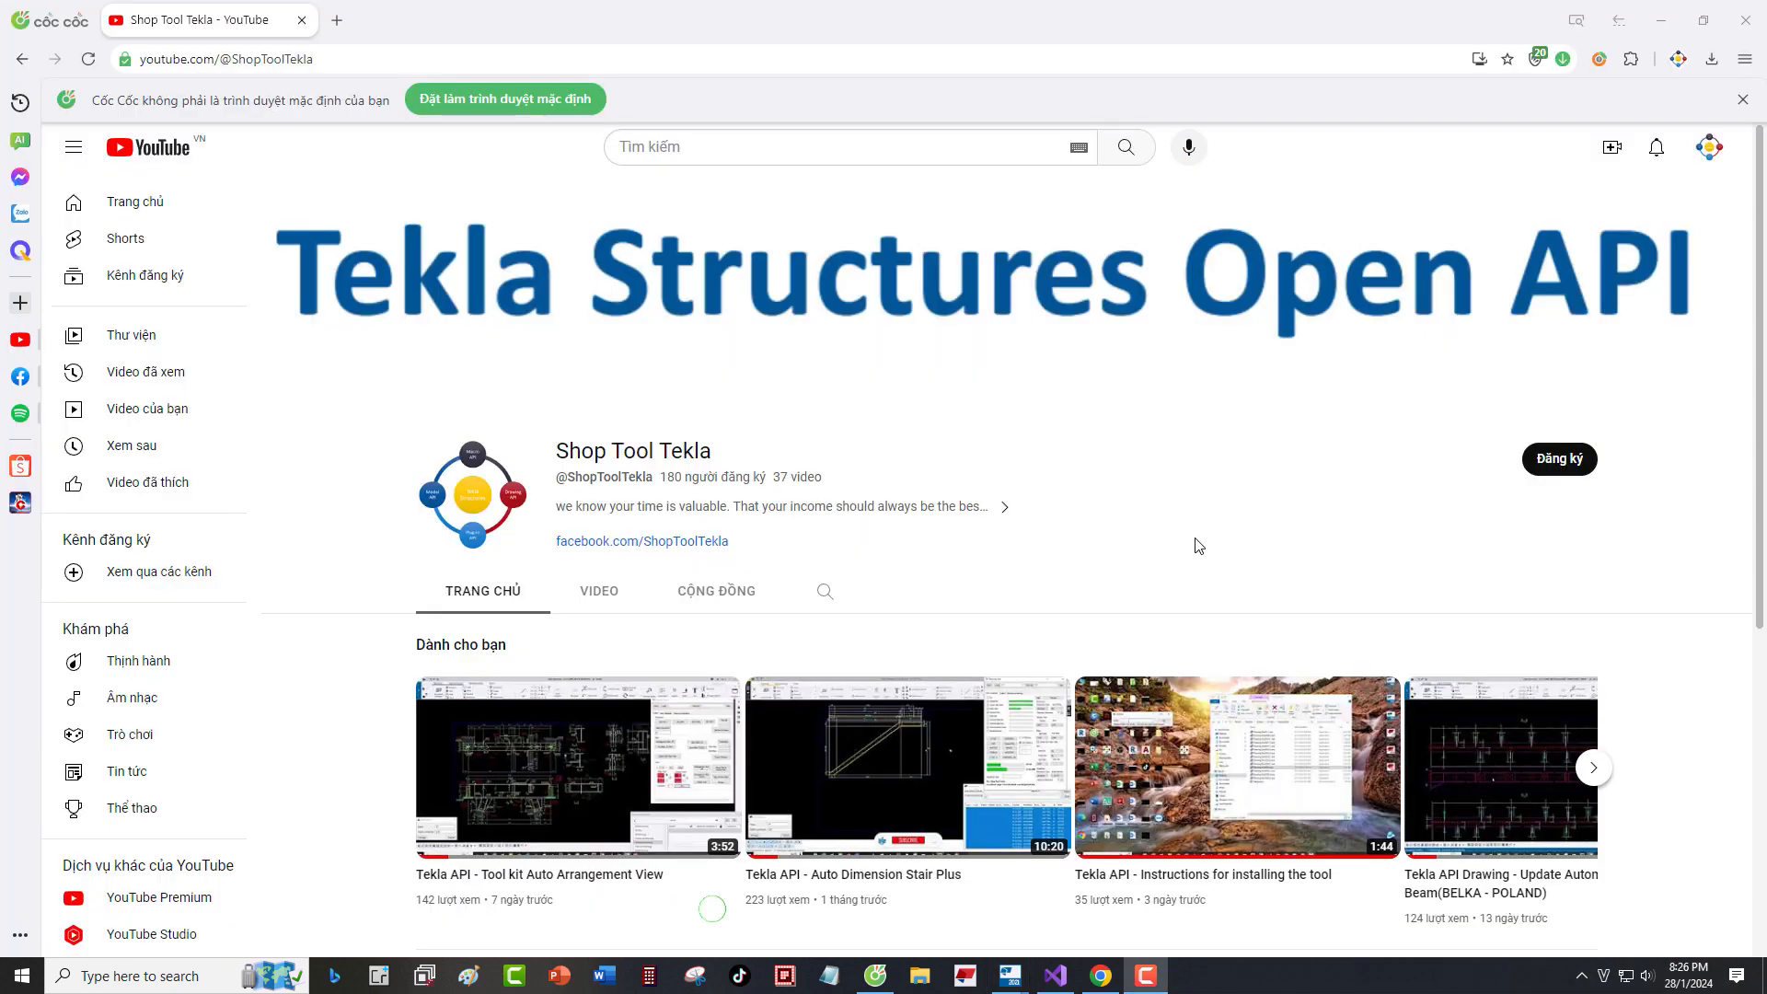
# Subscribe to the Shop Tool Tekla channel and set its notifications to all.
pyautogui.scroll(-5, 1163, 505)
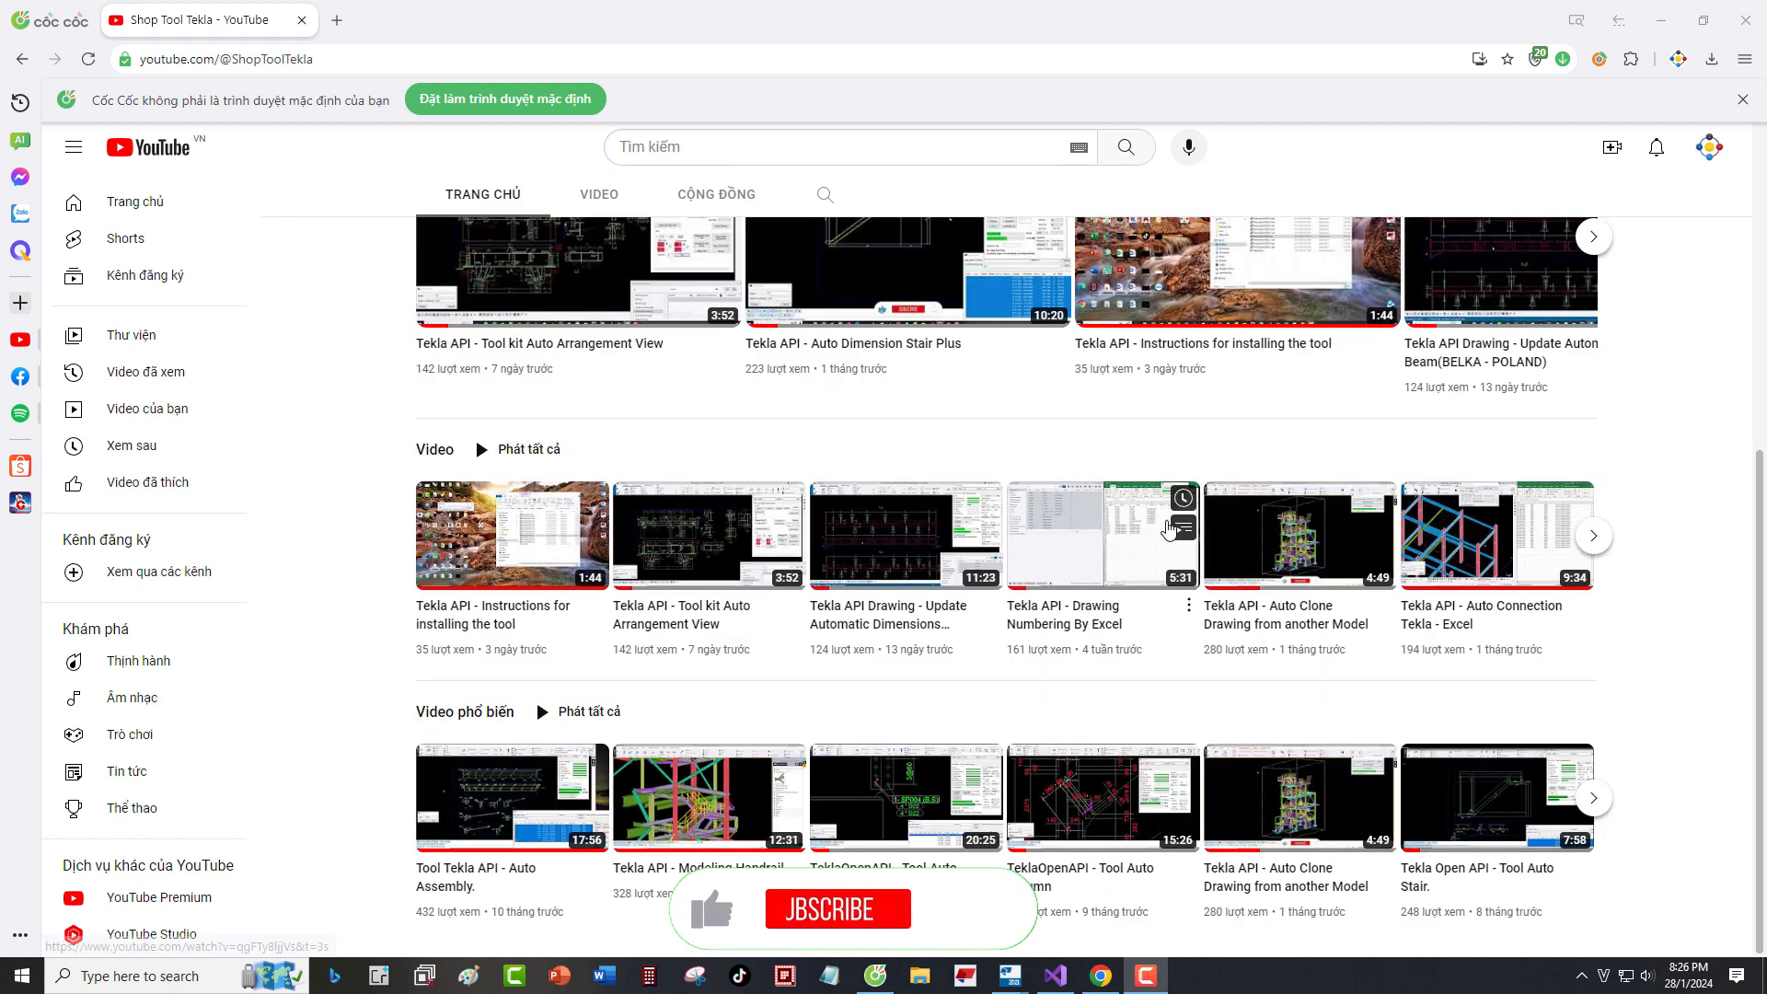
pyautogui.scroll(3, 1186, 600)
pyautogui.scroll(2, 1186, 600)
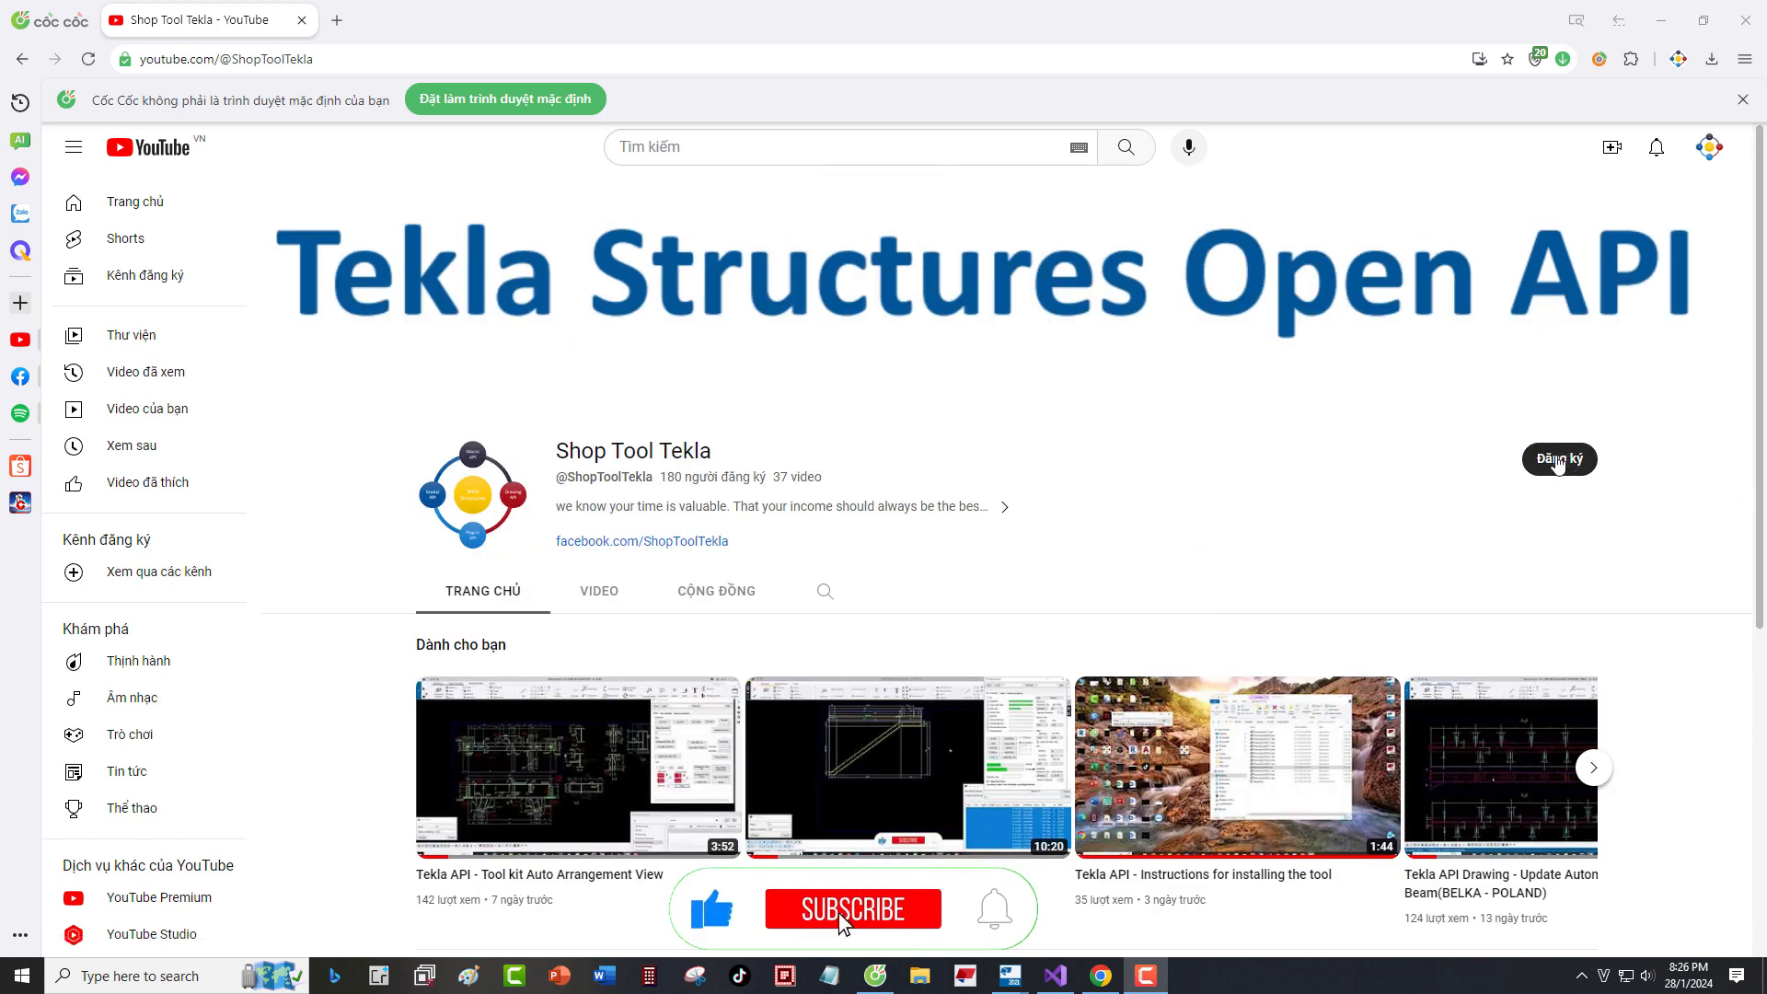
pyautogui.click(1564, 460)
pyautogui.click(1555, 460)
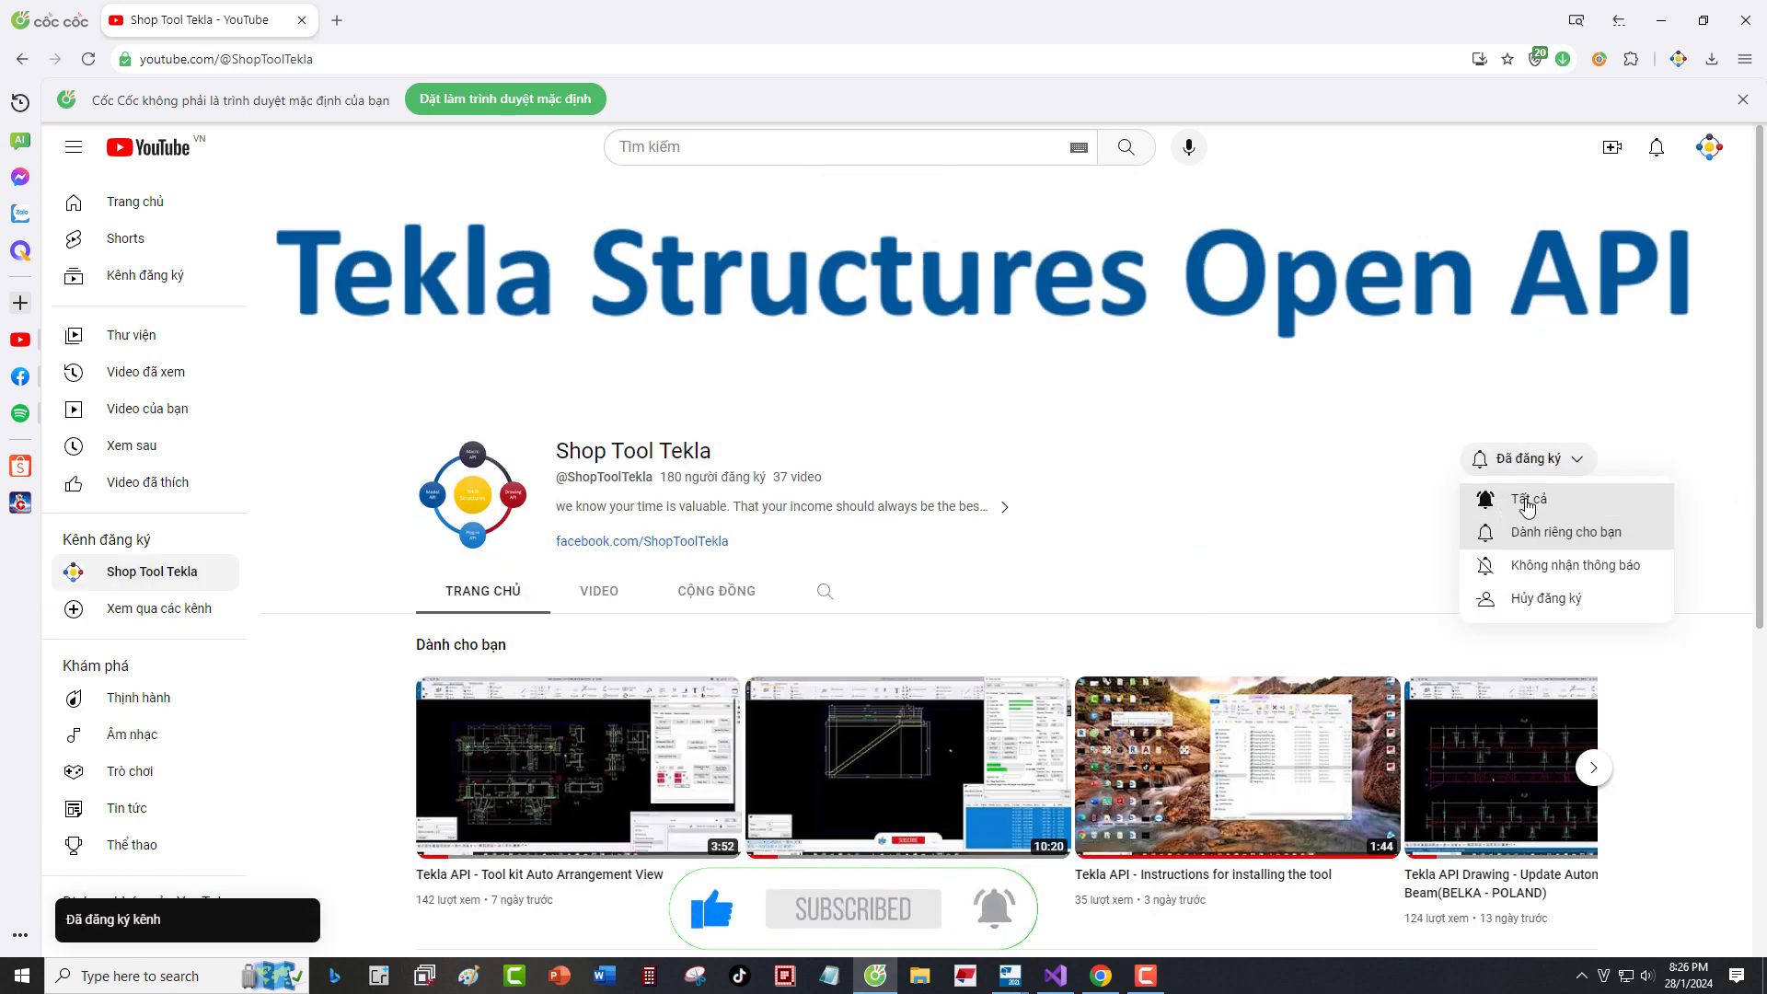
pyautogui.click(1524, 494)
# Switch to Tekla Structures, open the EP-PROFIL drawing [3.1023] and move the document manager clear of the sheet.
pyautogui.click(1659, 19)
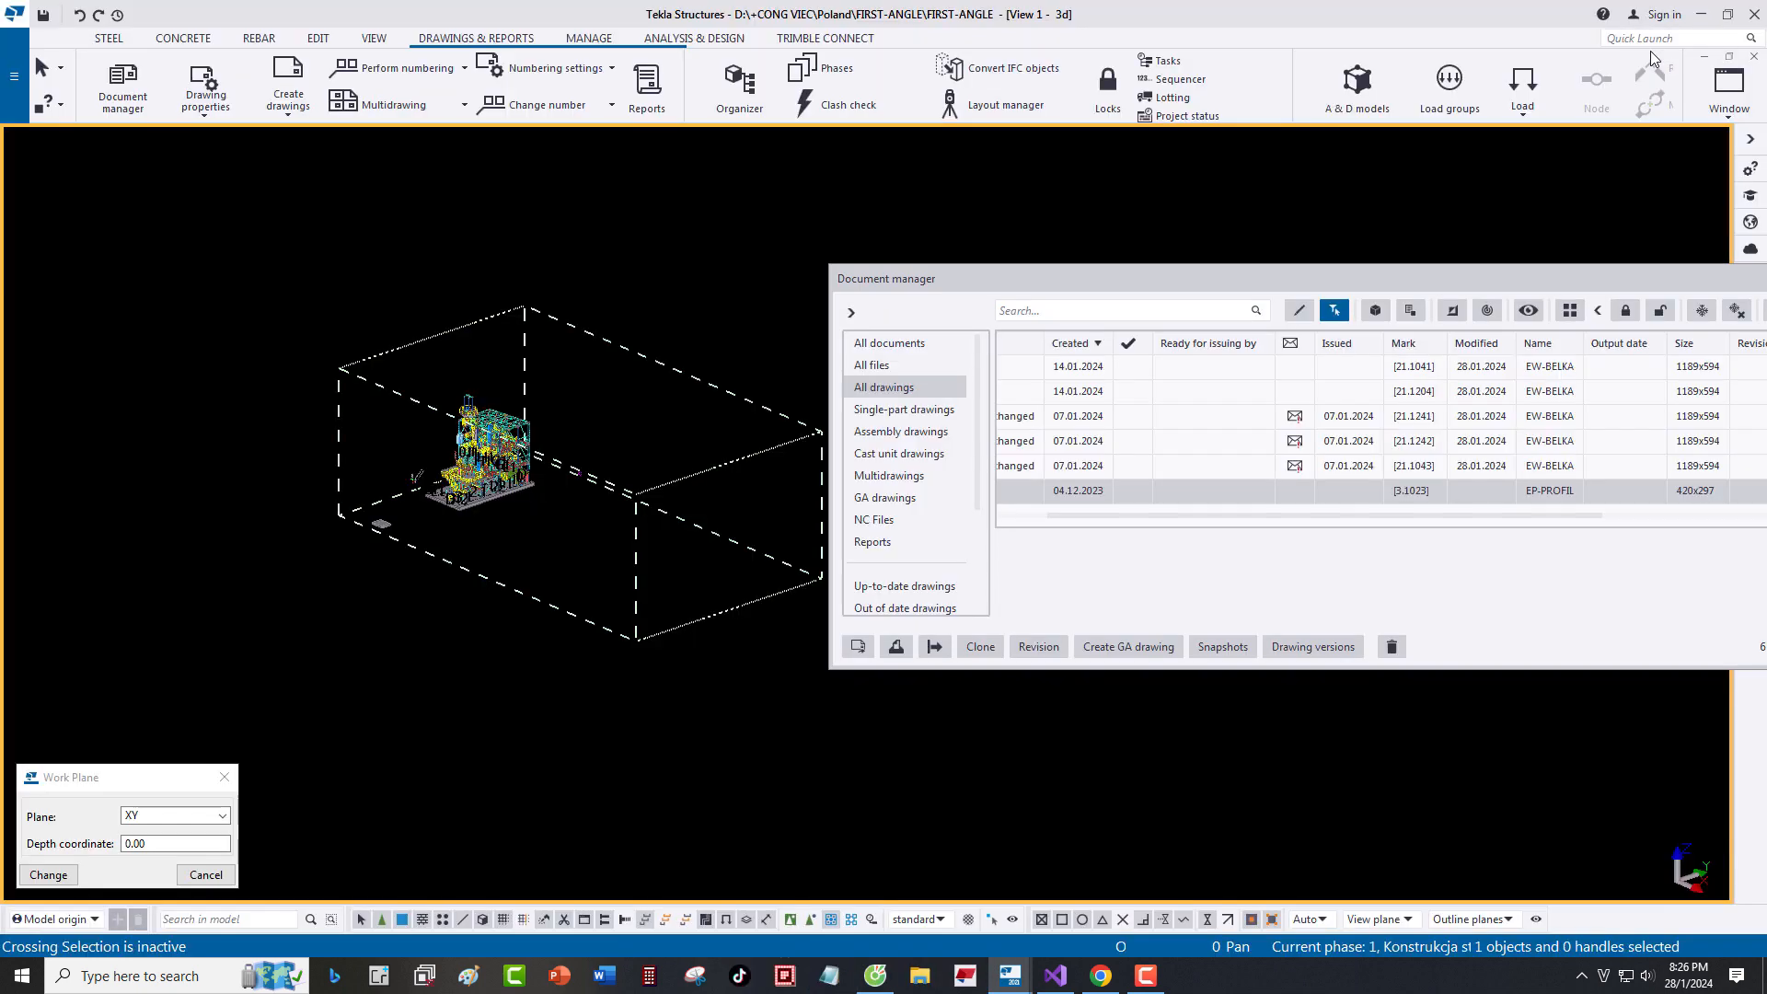
pyautogui.doubleClick(1218, 497)
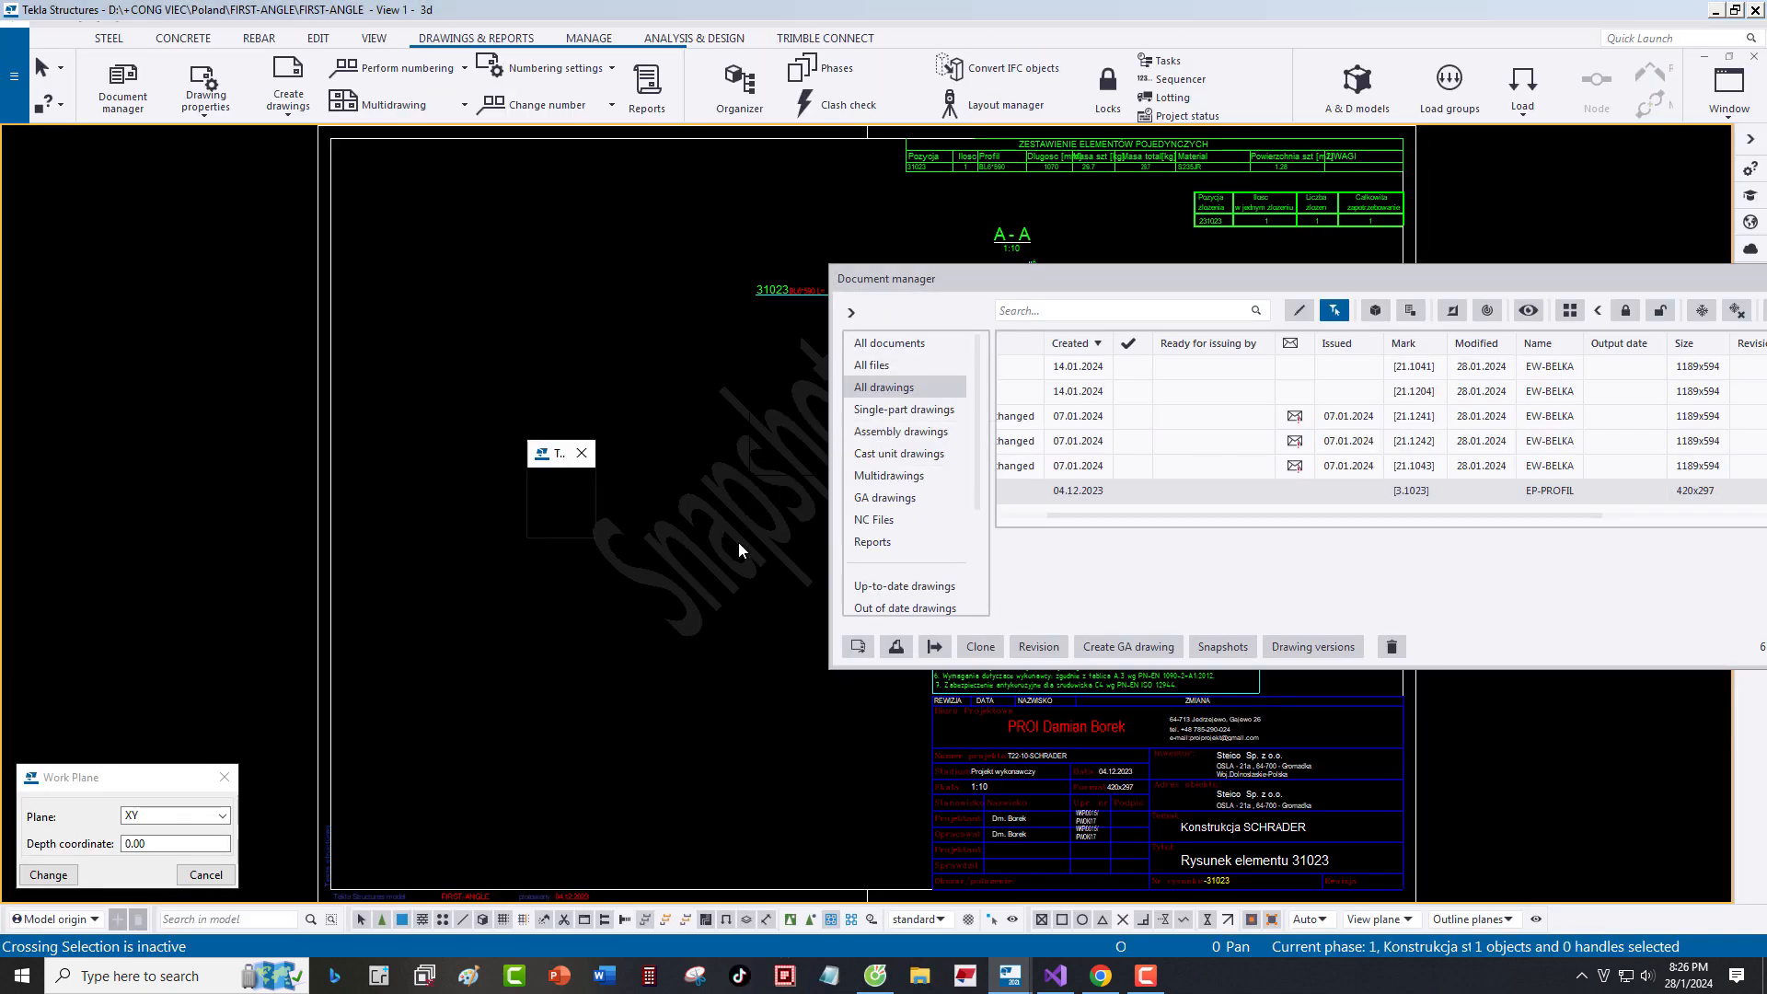
pyautogui.click(559, 572)
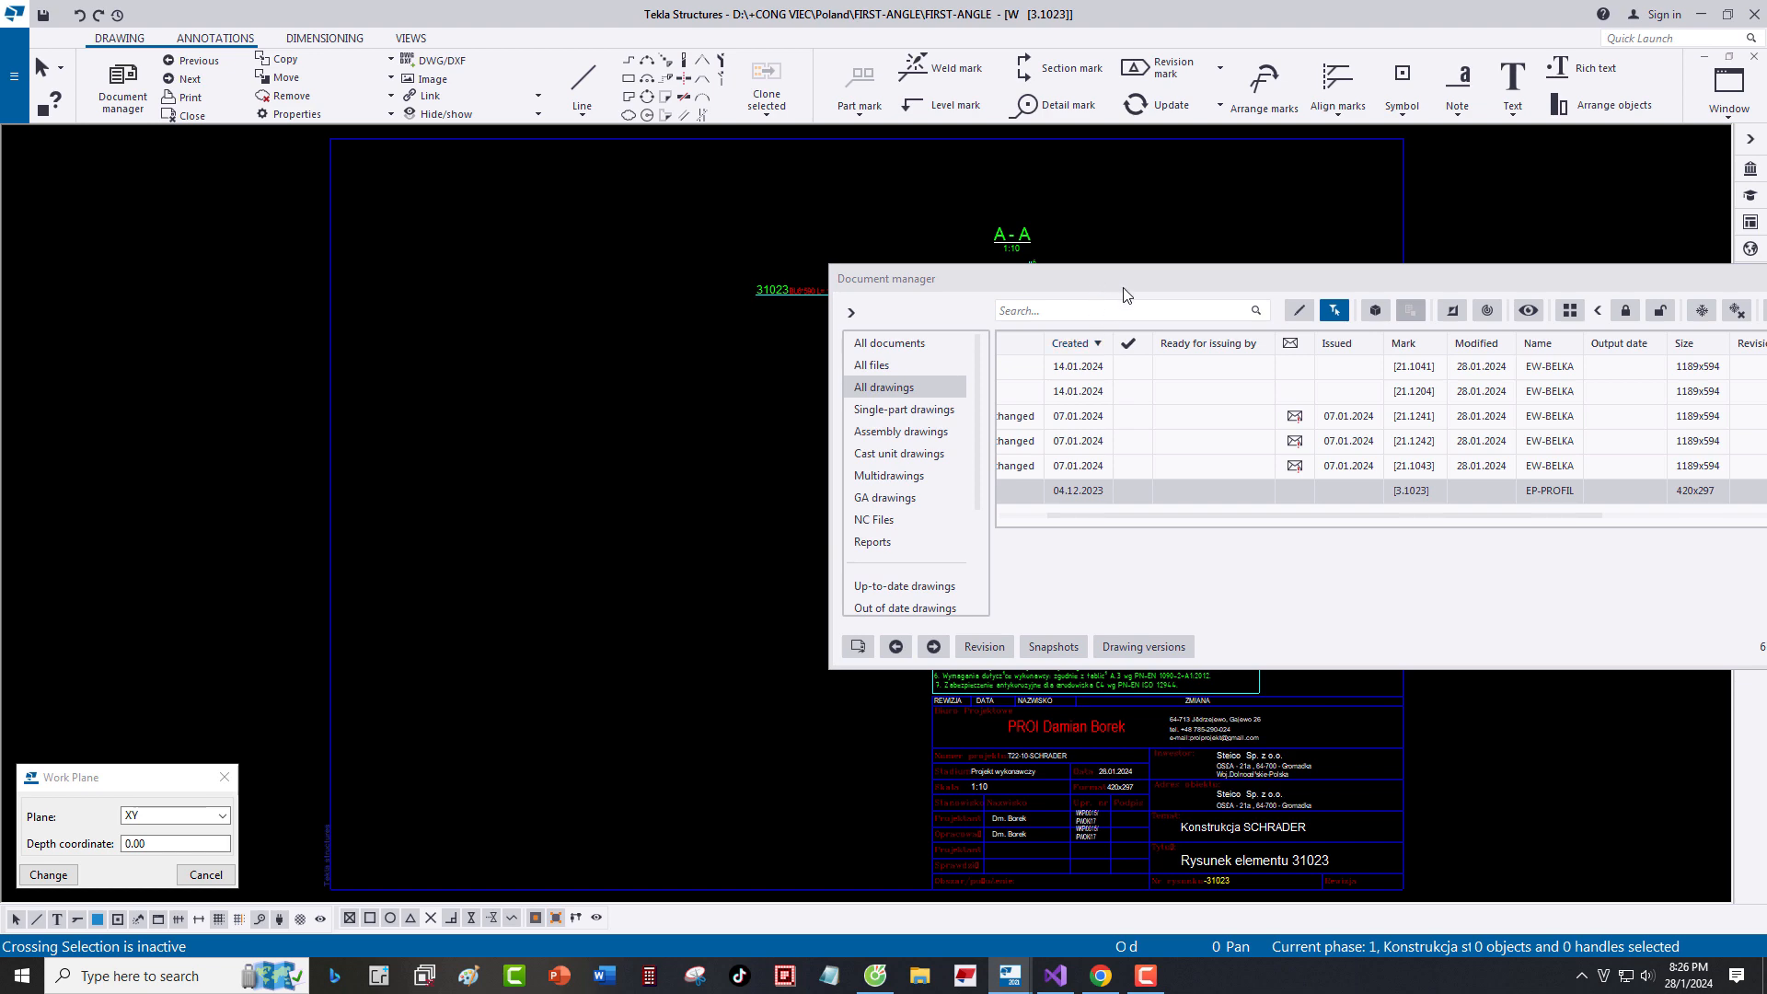
pyautogui.moveTo(1123, 288); pyautogui.dragTo(1679, 471)
# Set section views to Off in the single-part drawing's view properties and modify the drawing accordingly.
pyautogui.doubleClick(1073, 504)
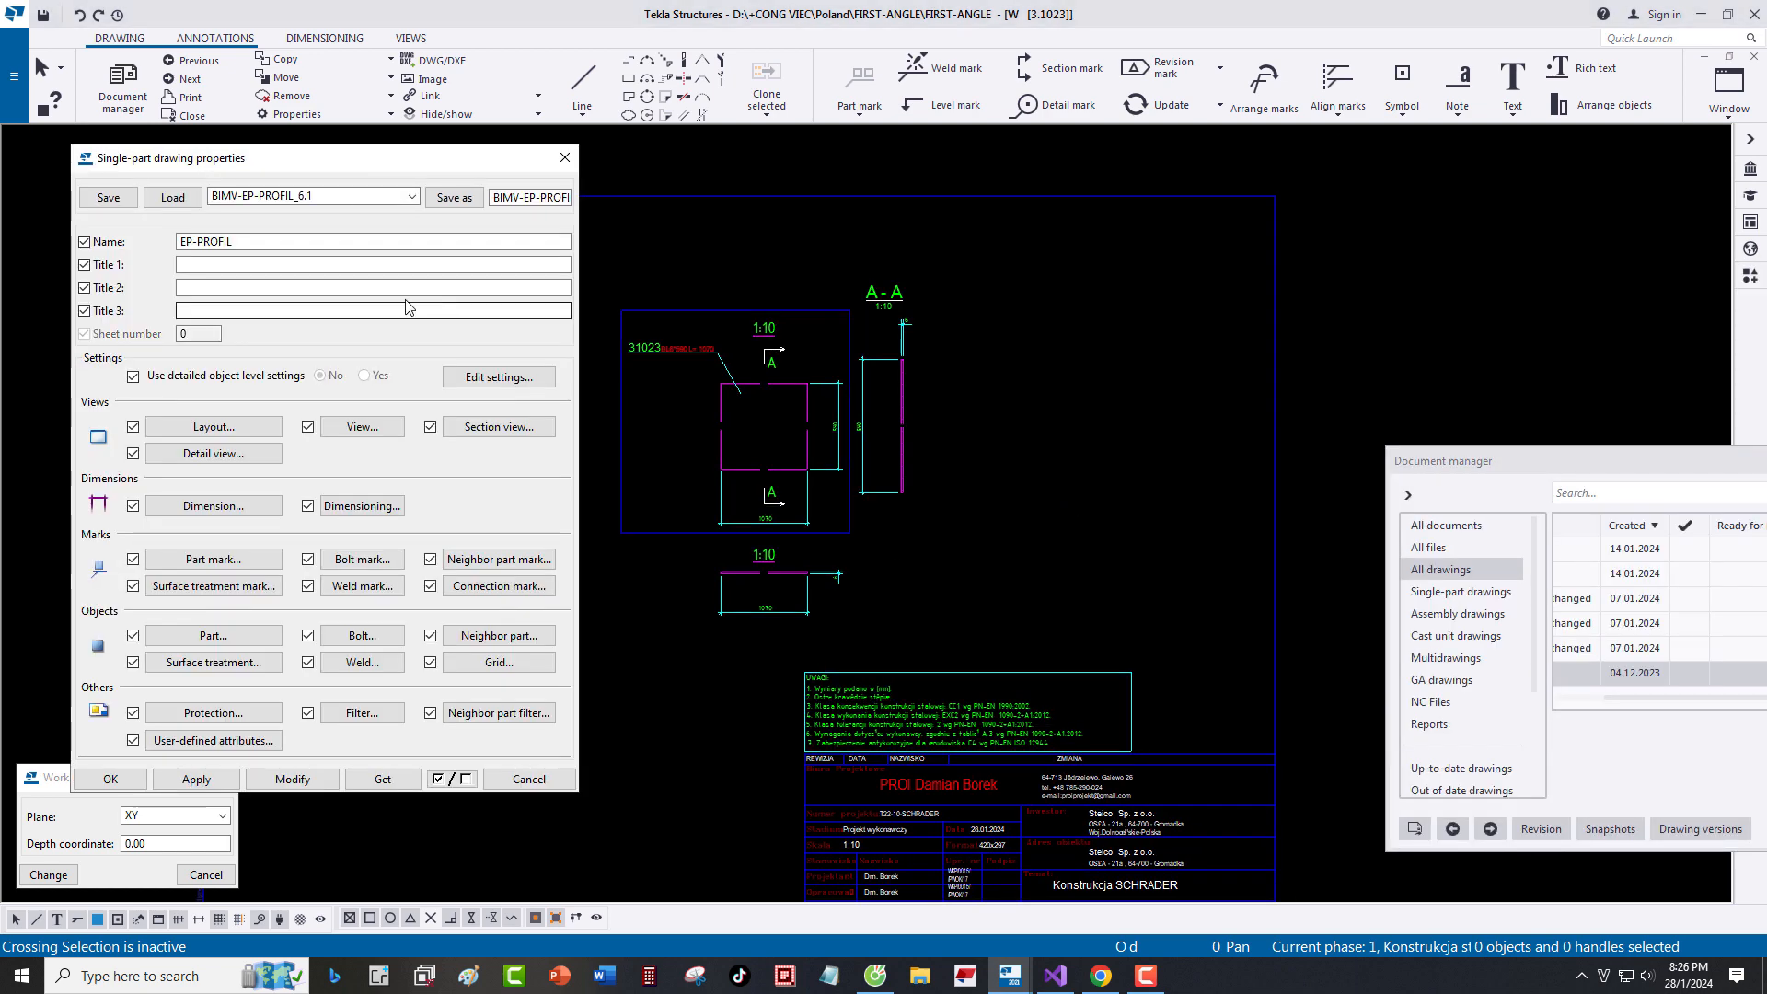
pyautogui.click(362, 426)
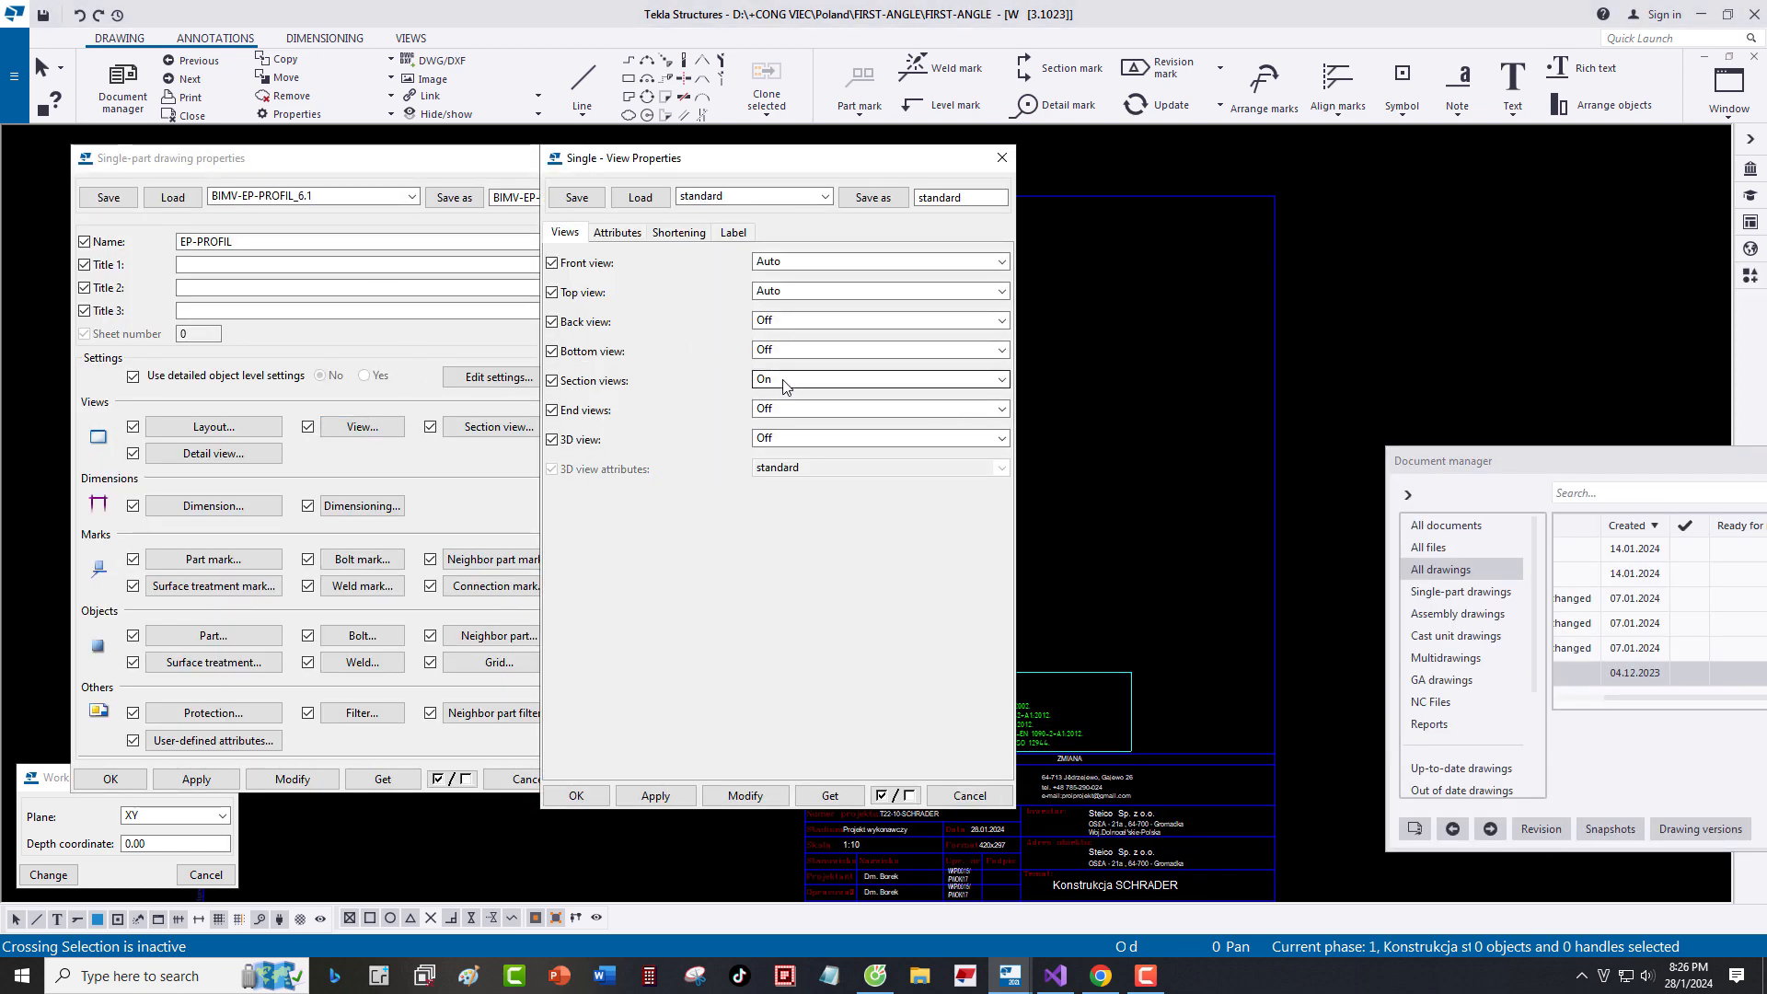
pyautogui.click(781, 379)
pyautogui.click(777, 414)
pyautogui.click(744, 795)
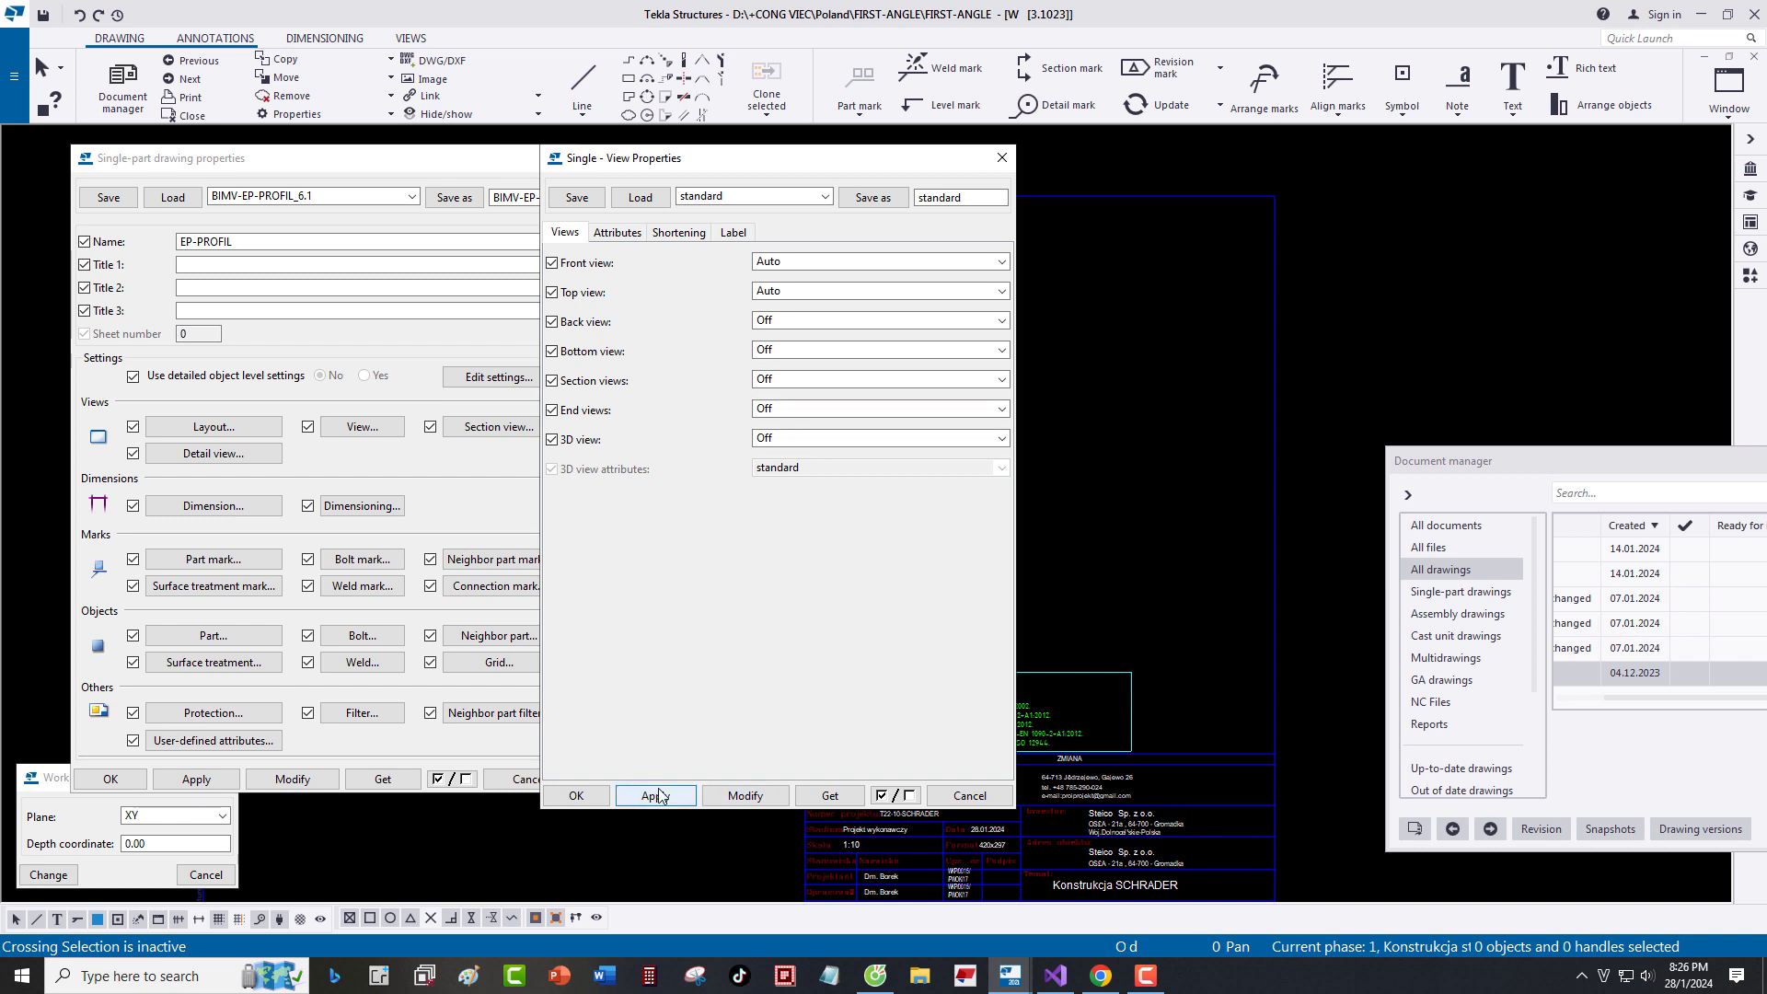
pyautogui.click(576, 795)
pyautogui.doubleClick(520, 199)
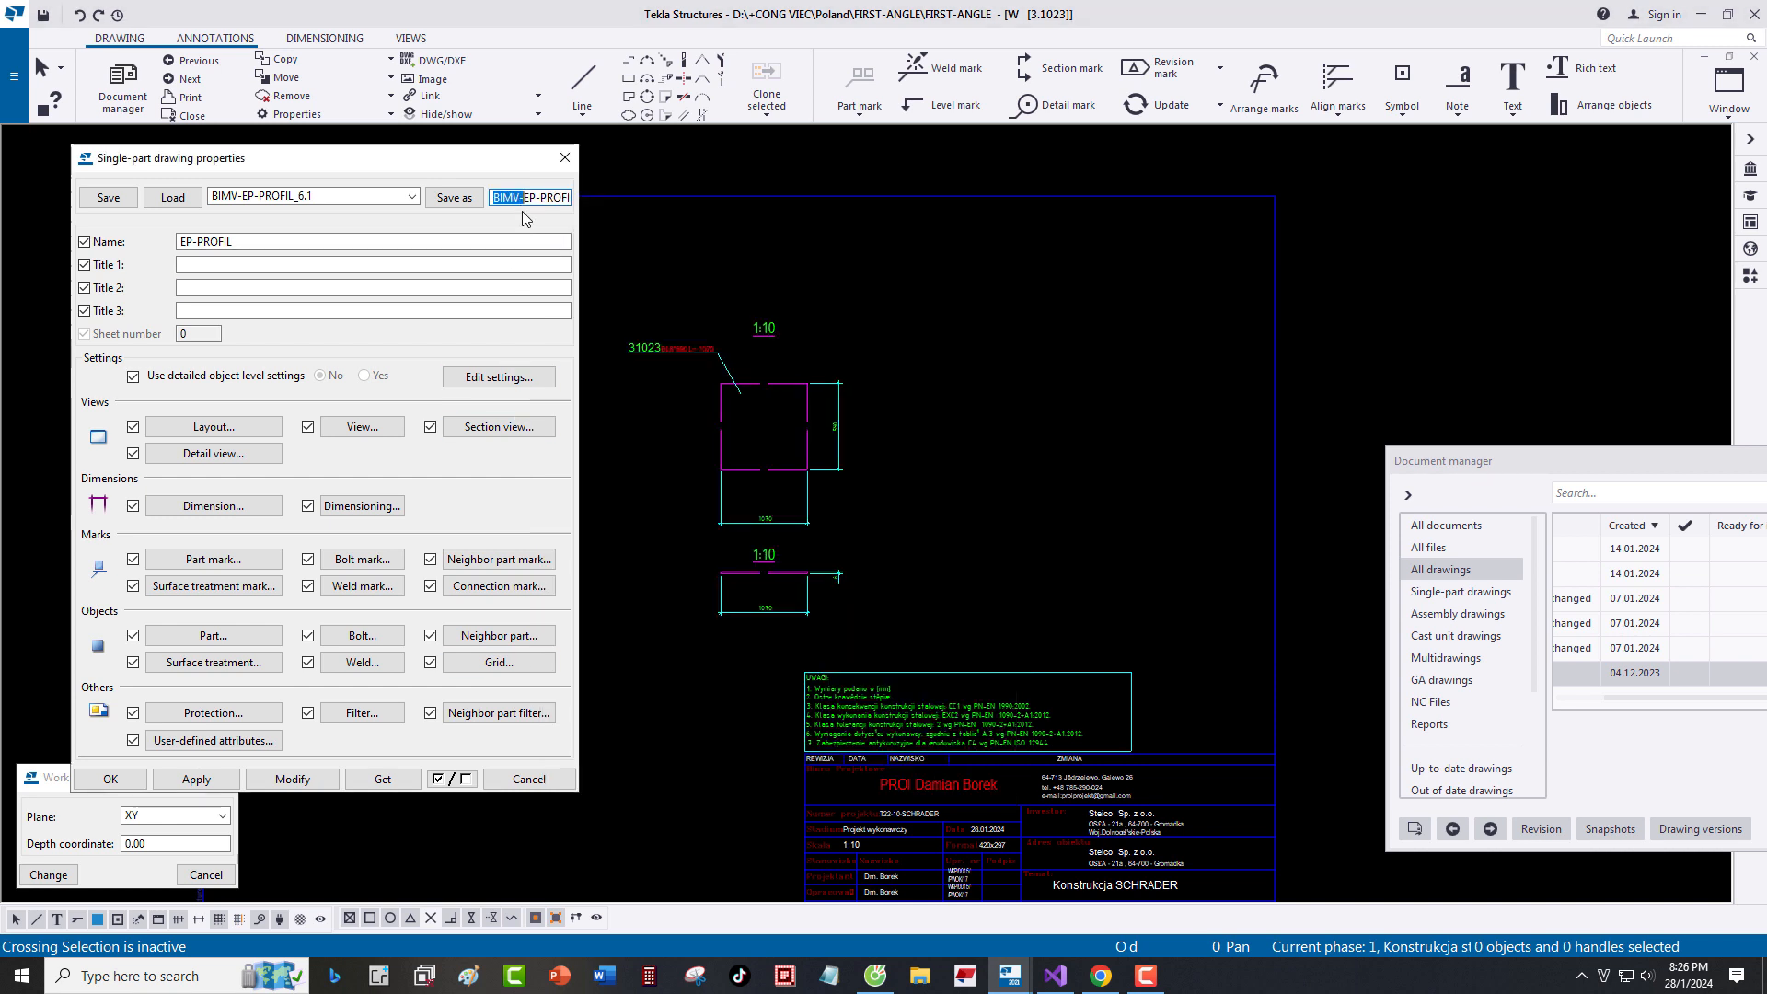
pyautogui.press('BackSpace')
pyautogui.write('@LoadSingle')
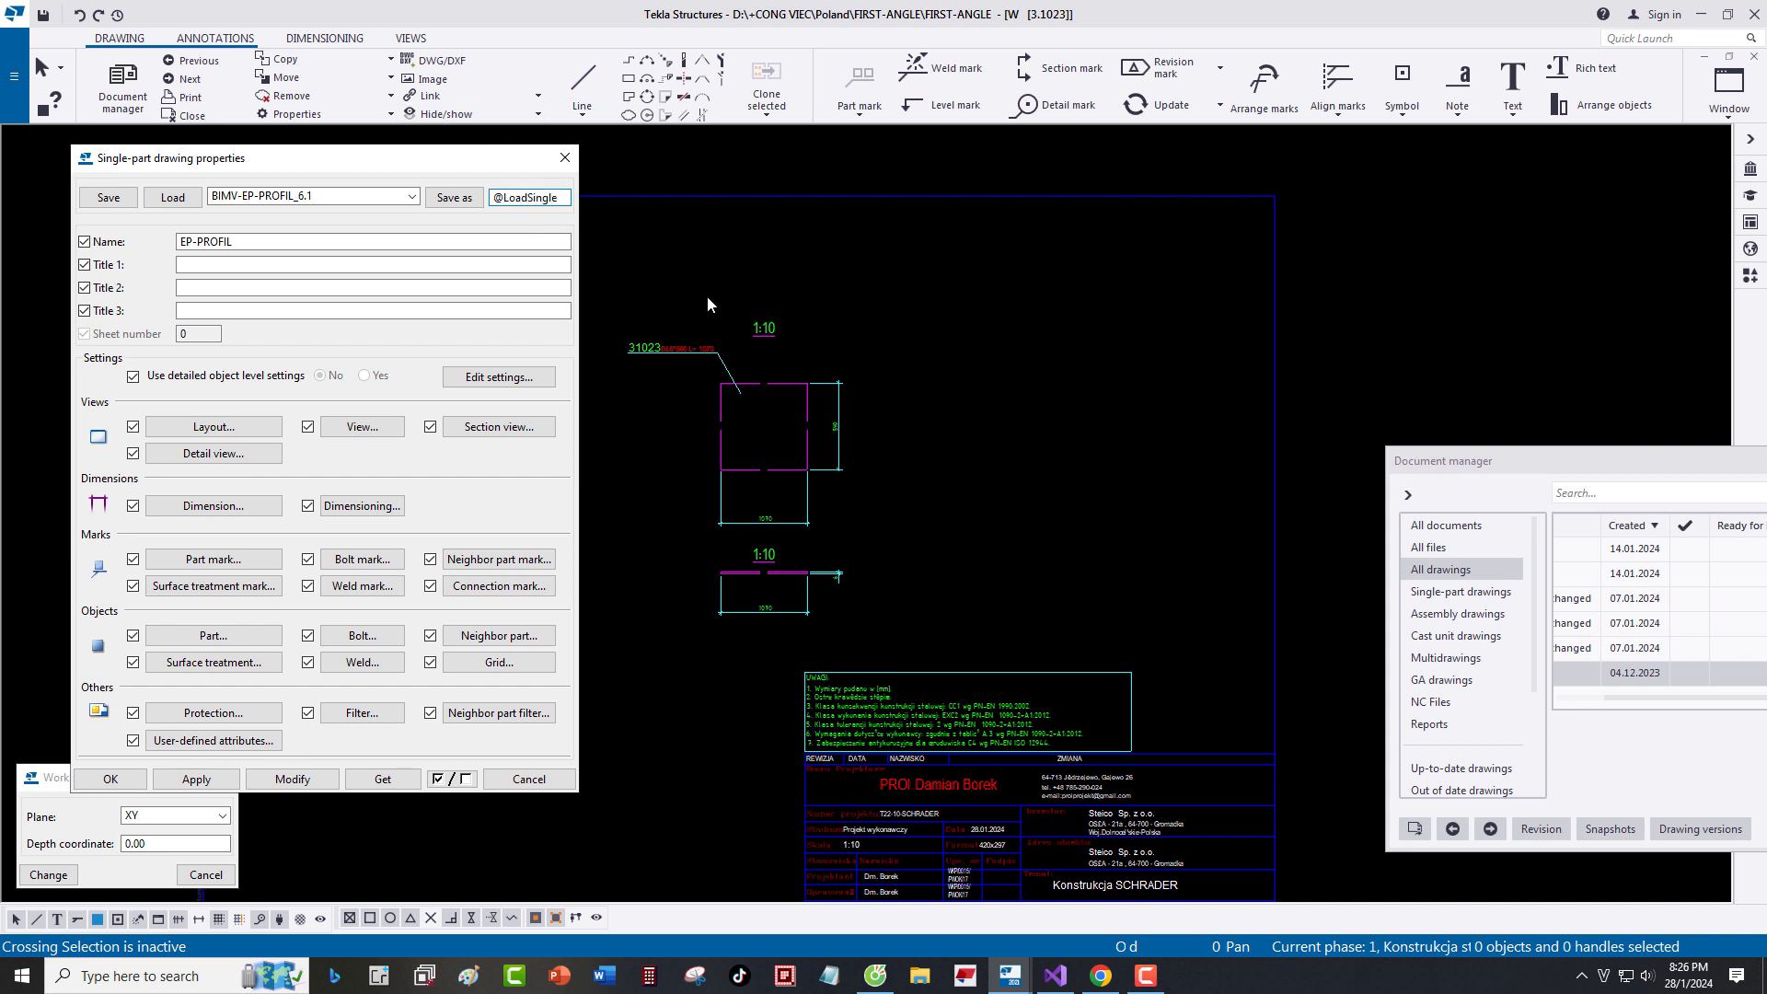
pyautogui.click(454, 198)
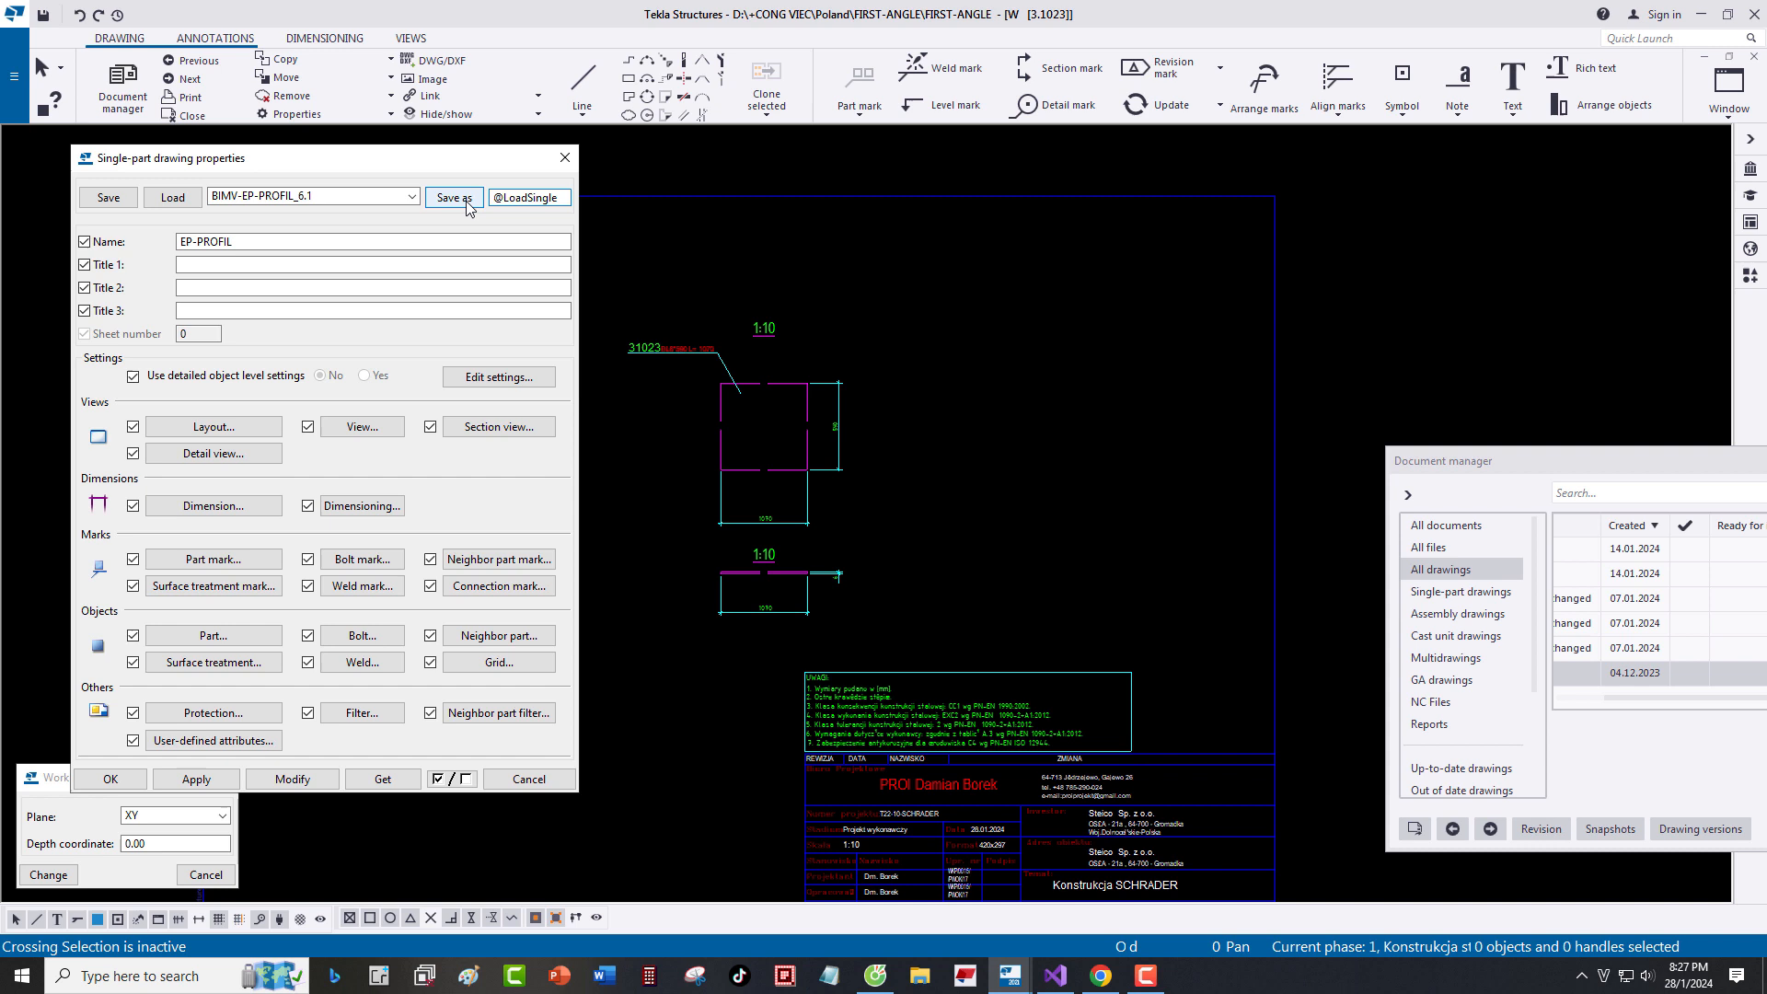
pyautogui.click(288, 199)
pyautogui.click(264, 199)
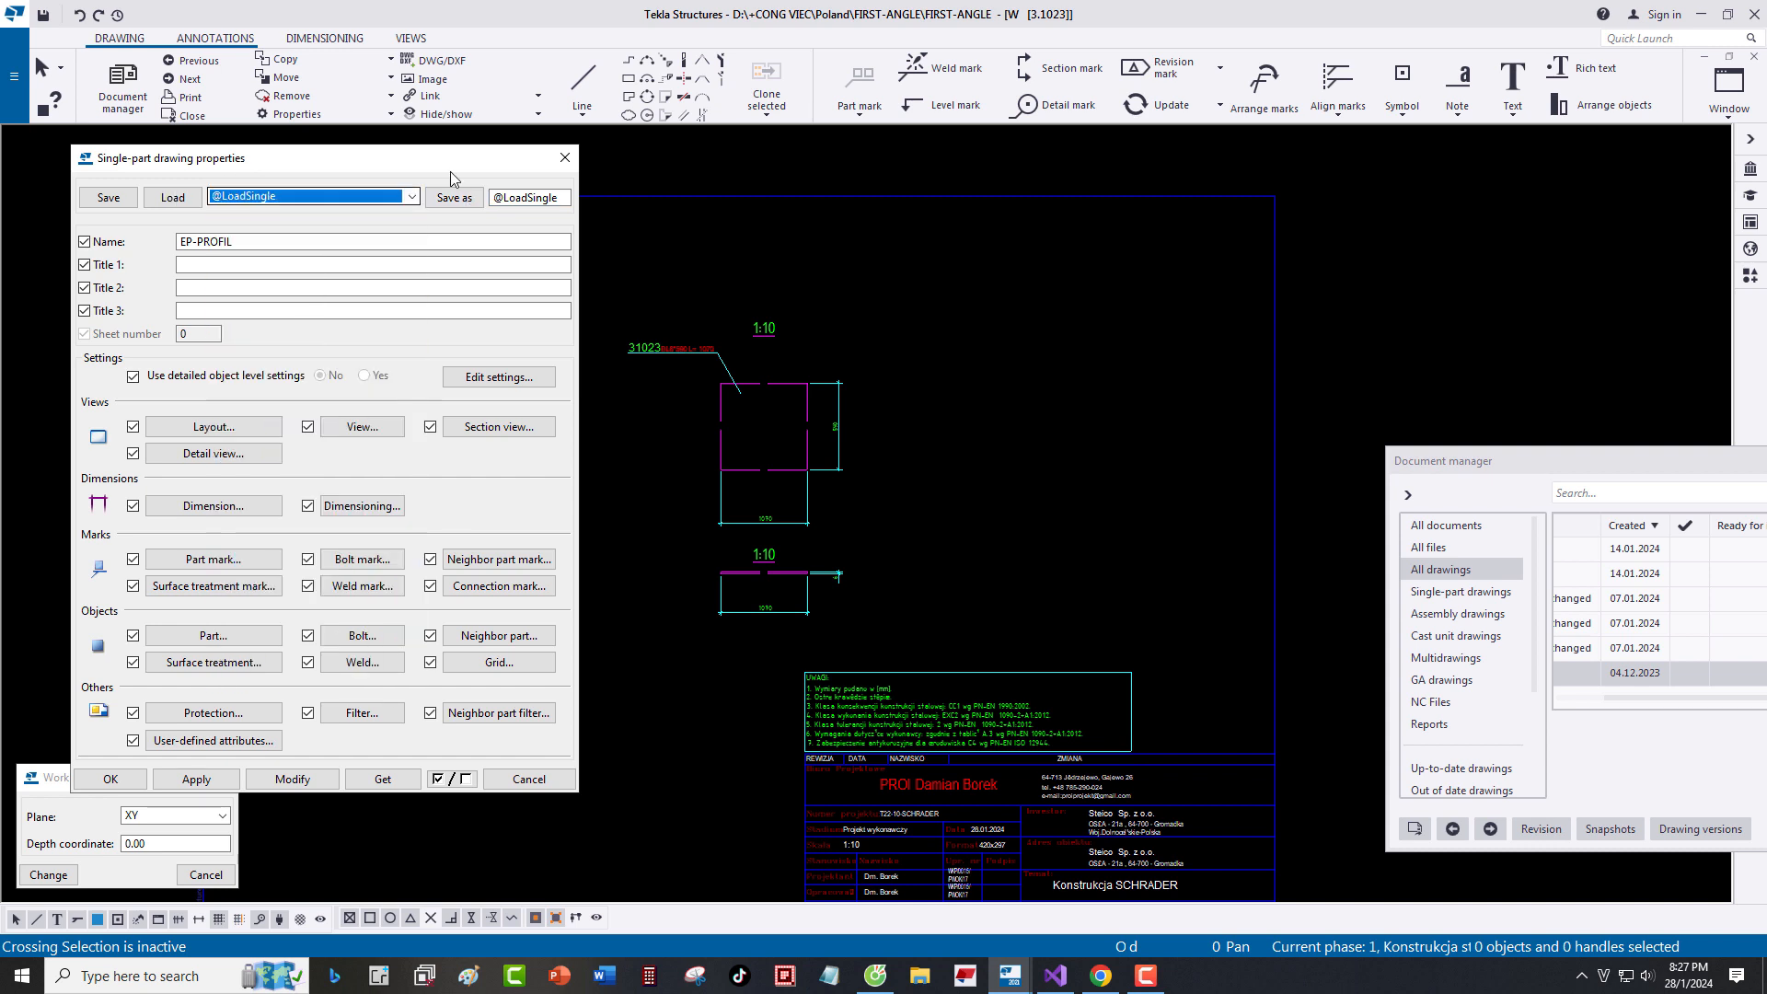
pyautogui.click(564, 157)
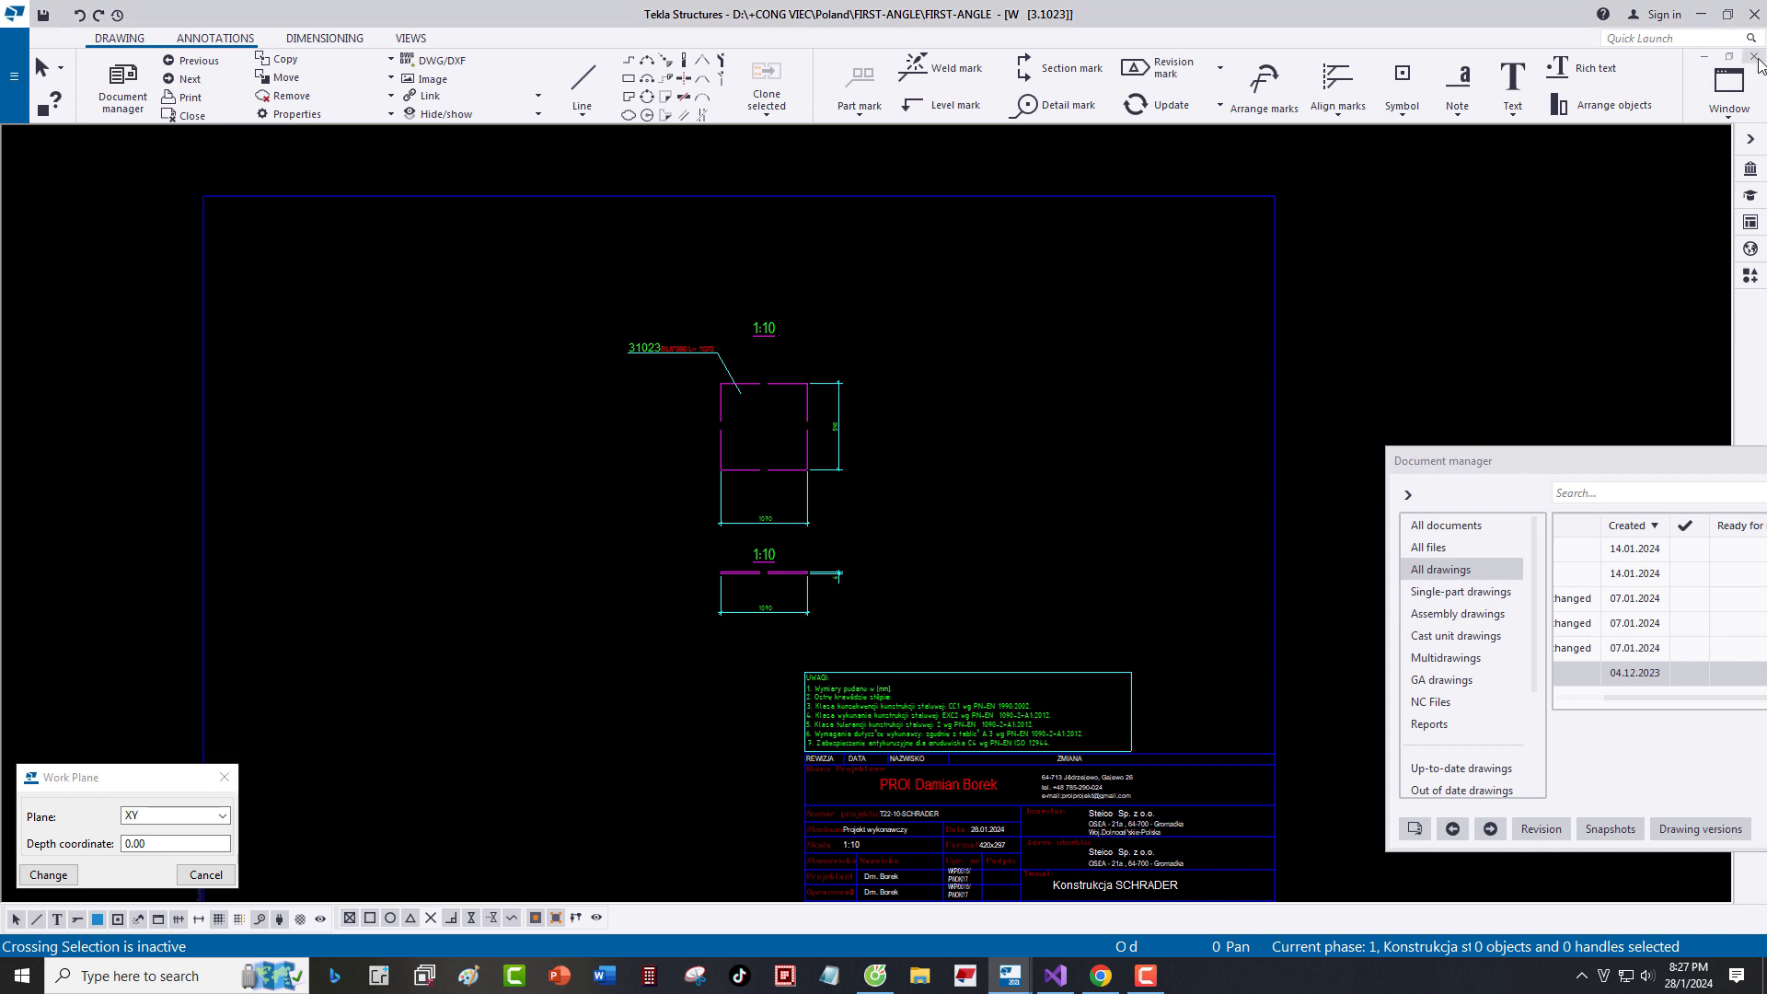
# Try to open drawing [21.1041], and close the open EP-PROFIL drawing.
pyautogui.doubleClick(1647, 550)
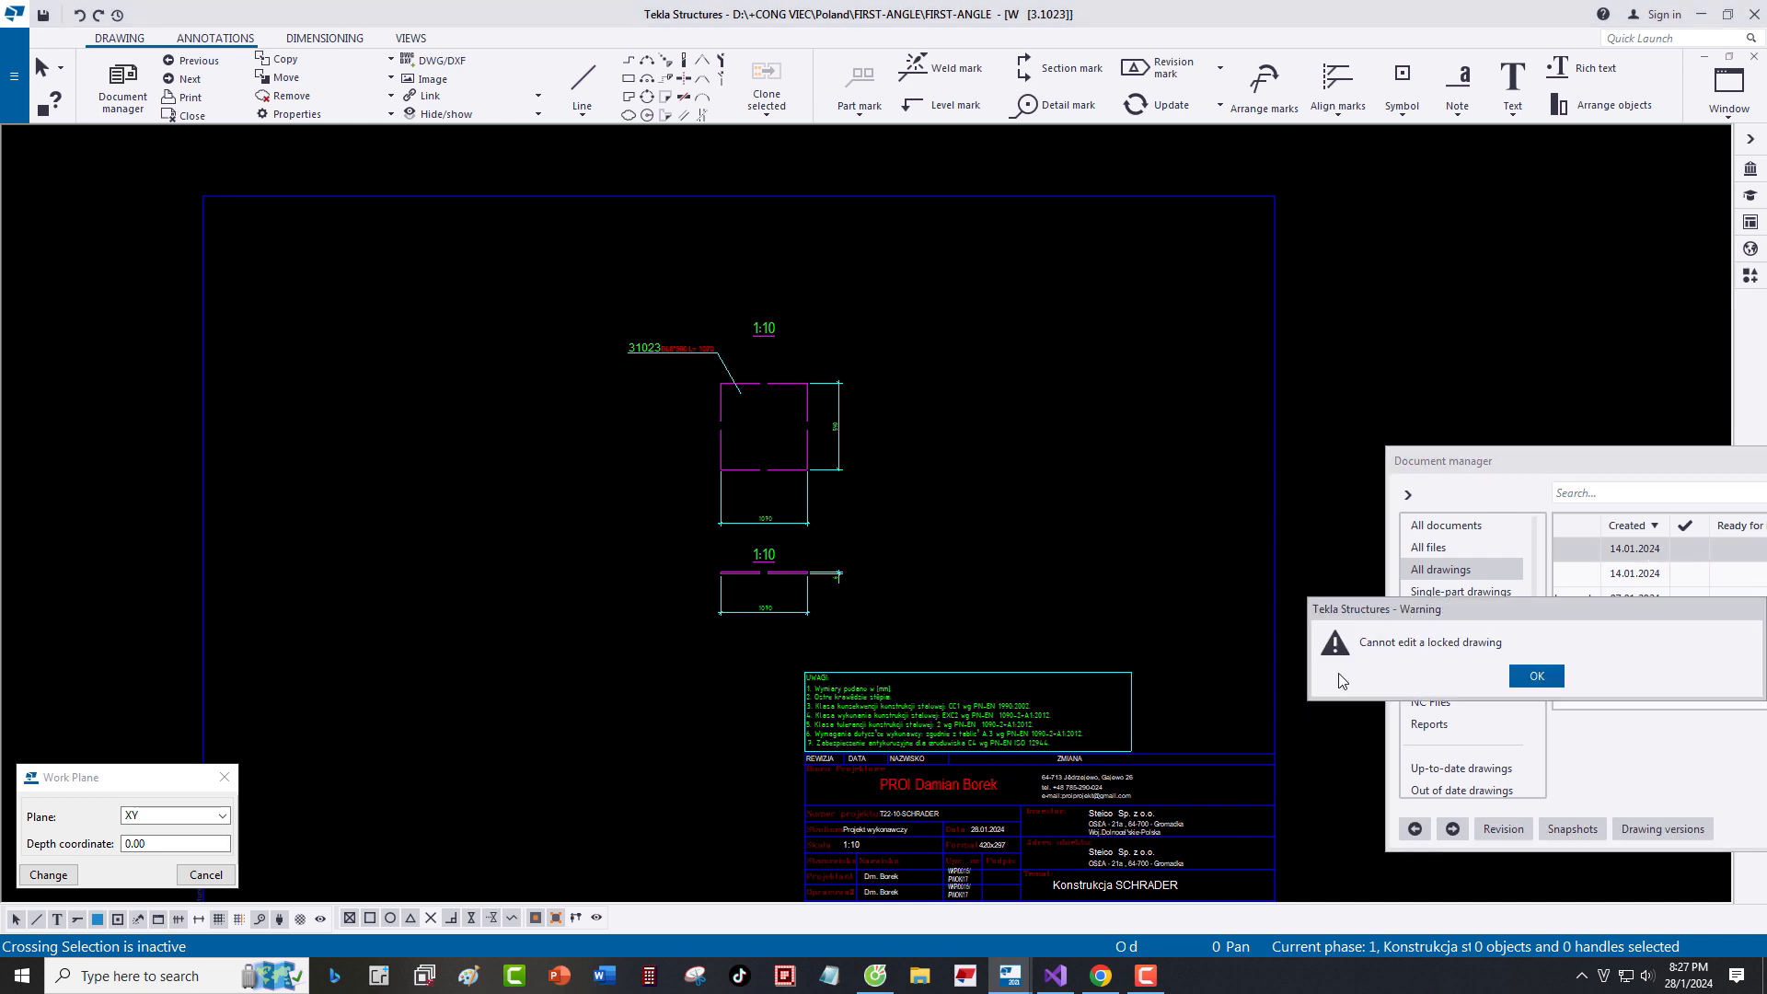
pyautogui.click(1536, 678)
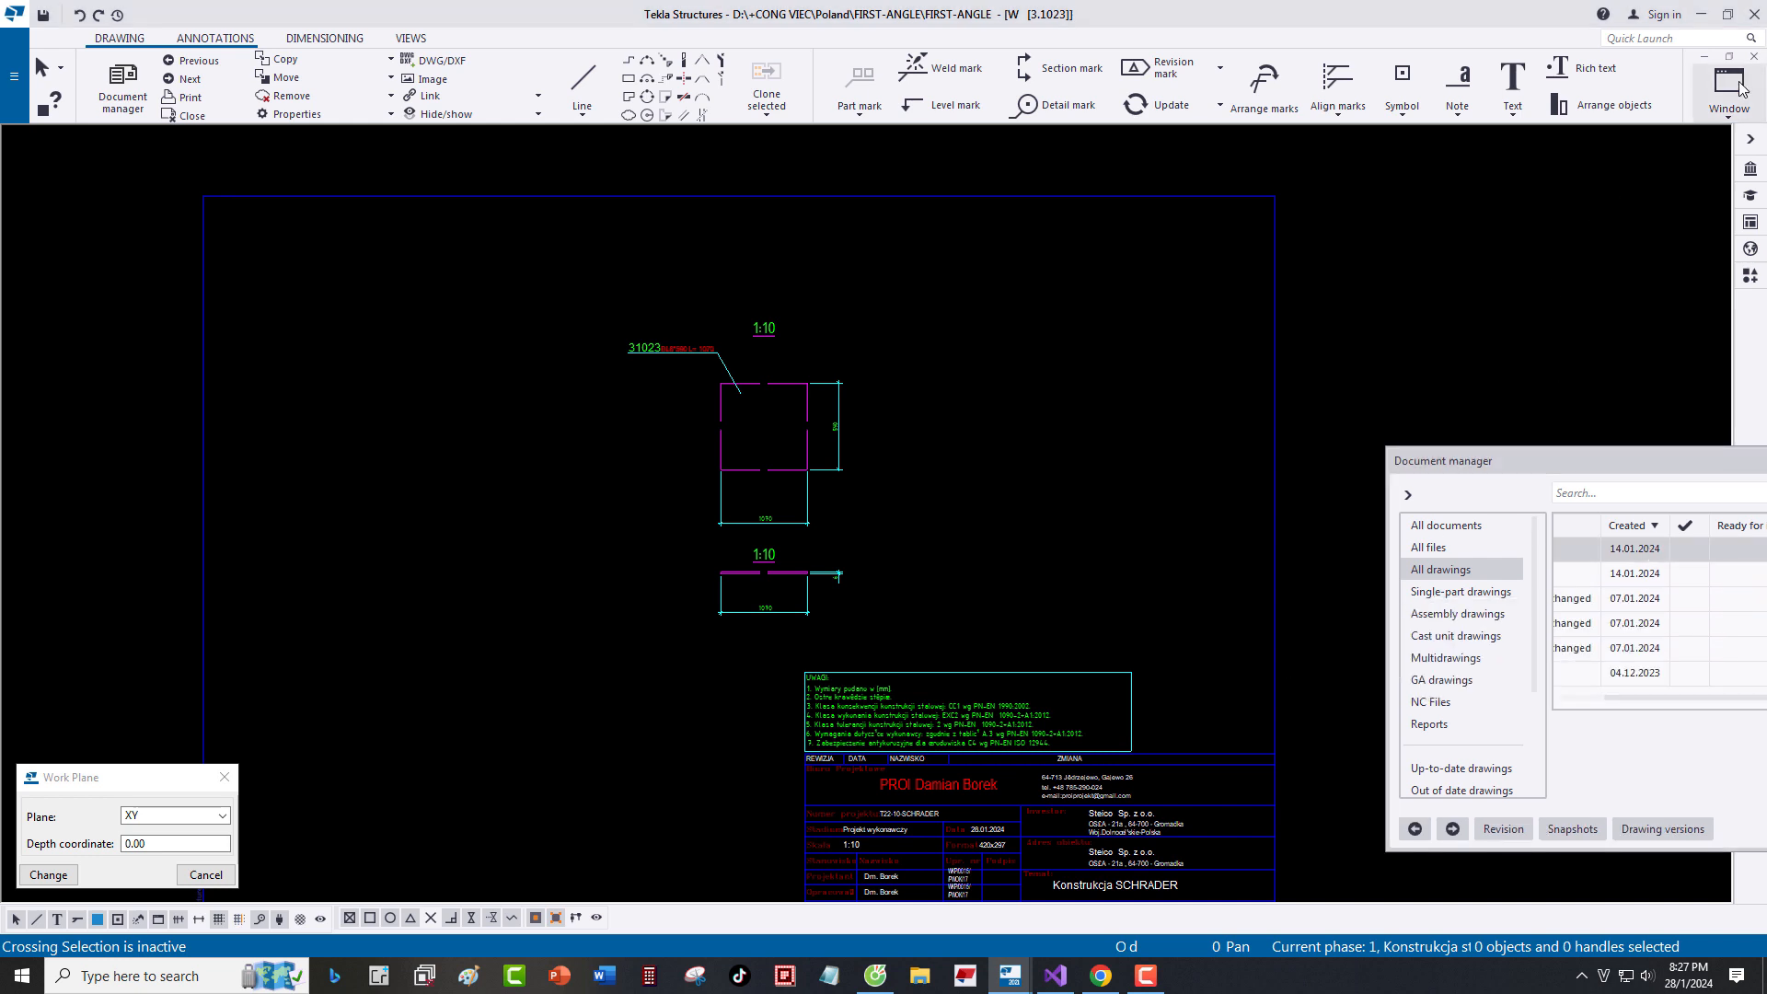
pyautogui.click(1753, 56)
pyautogui.click(543, 545)
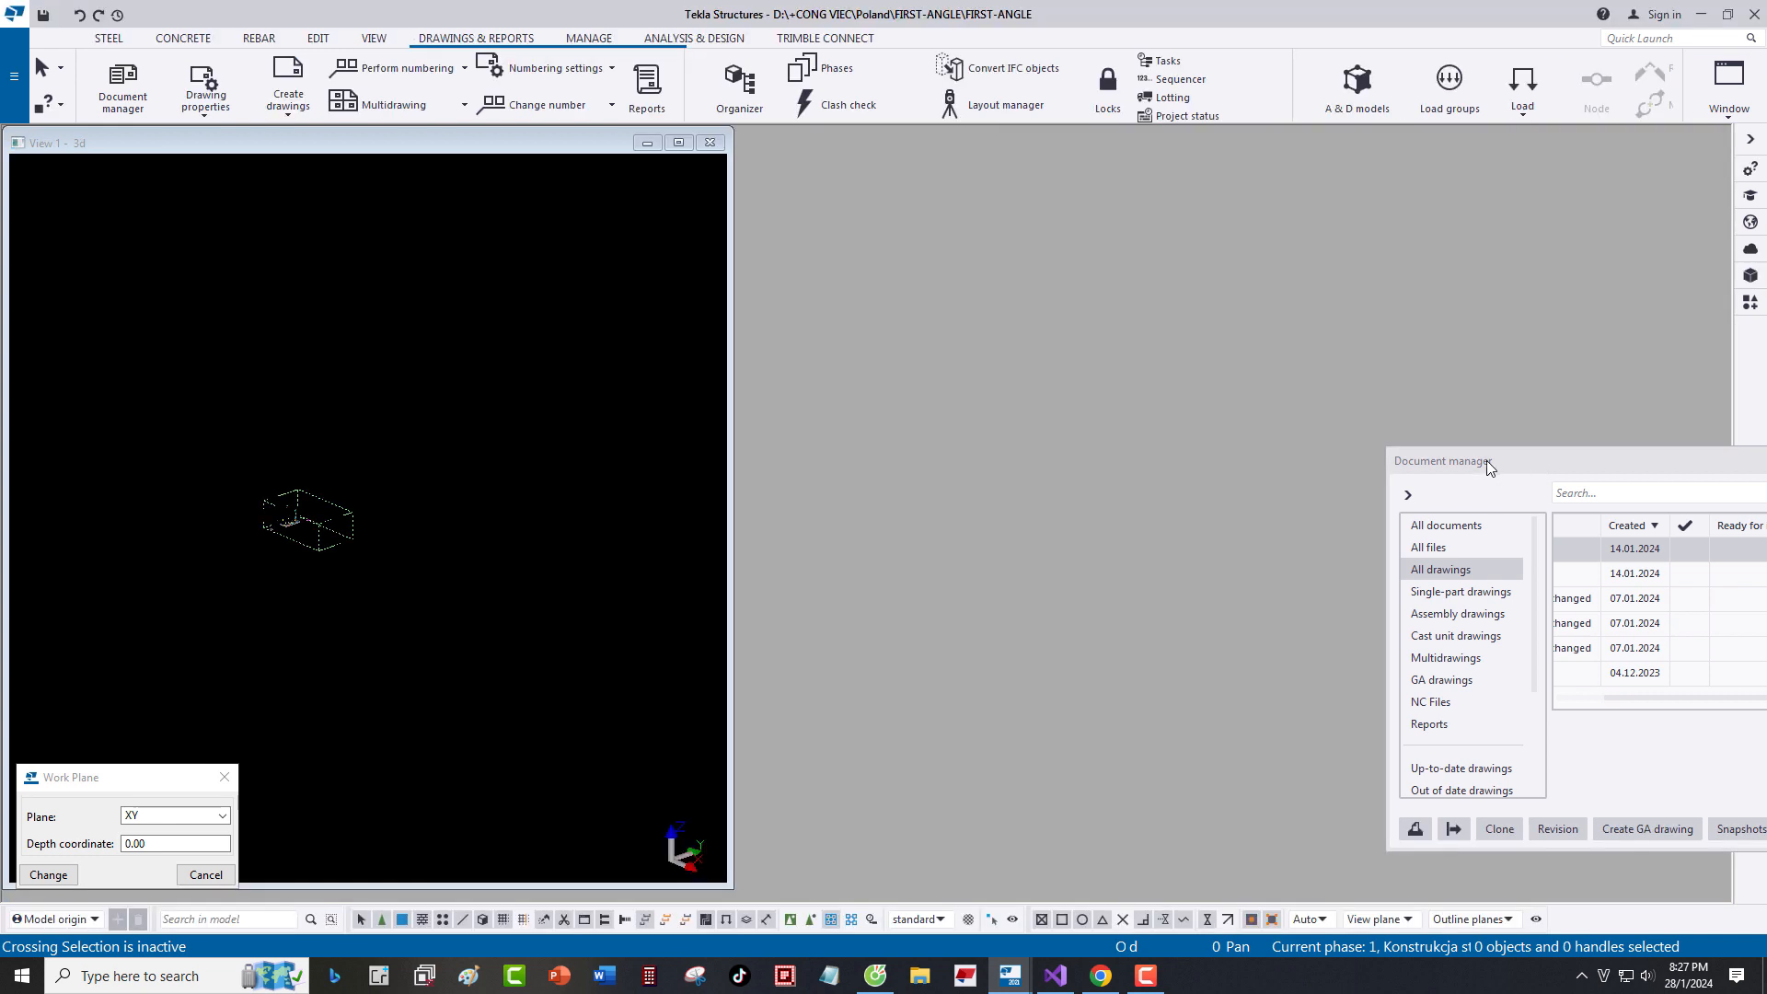
# Unlock all drawings listed in the document manager.
pyautogui.moveTo(1487, 460); pyautogui.dragTo(943, 463)
pyautogui.click(1195, 602)
pyautogui.hotkey('ctrl', 'a')
pyautogui.rightClick(1174, 583)
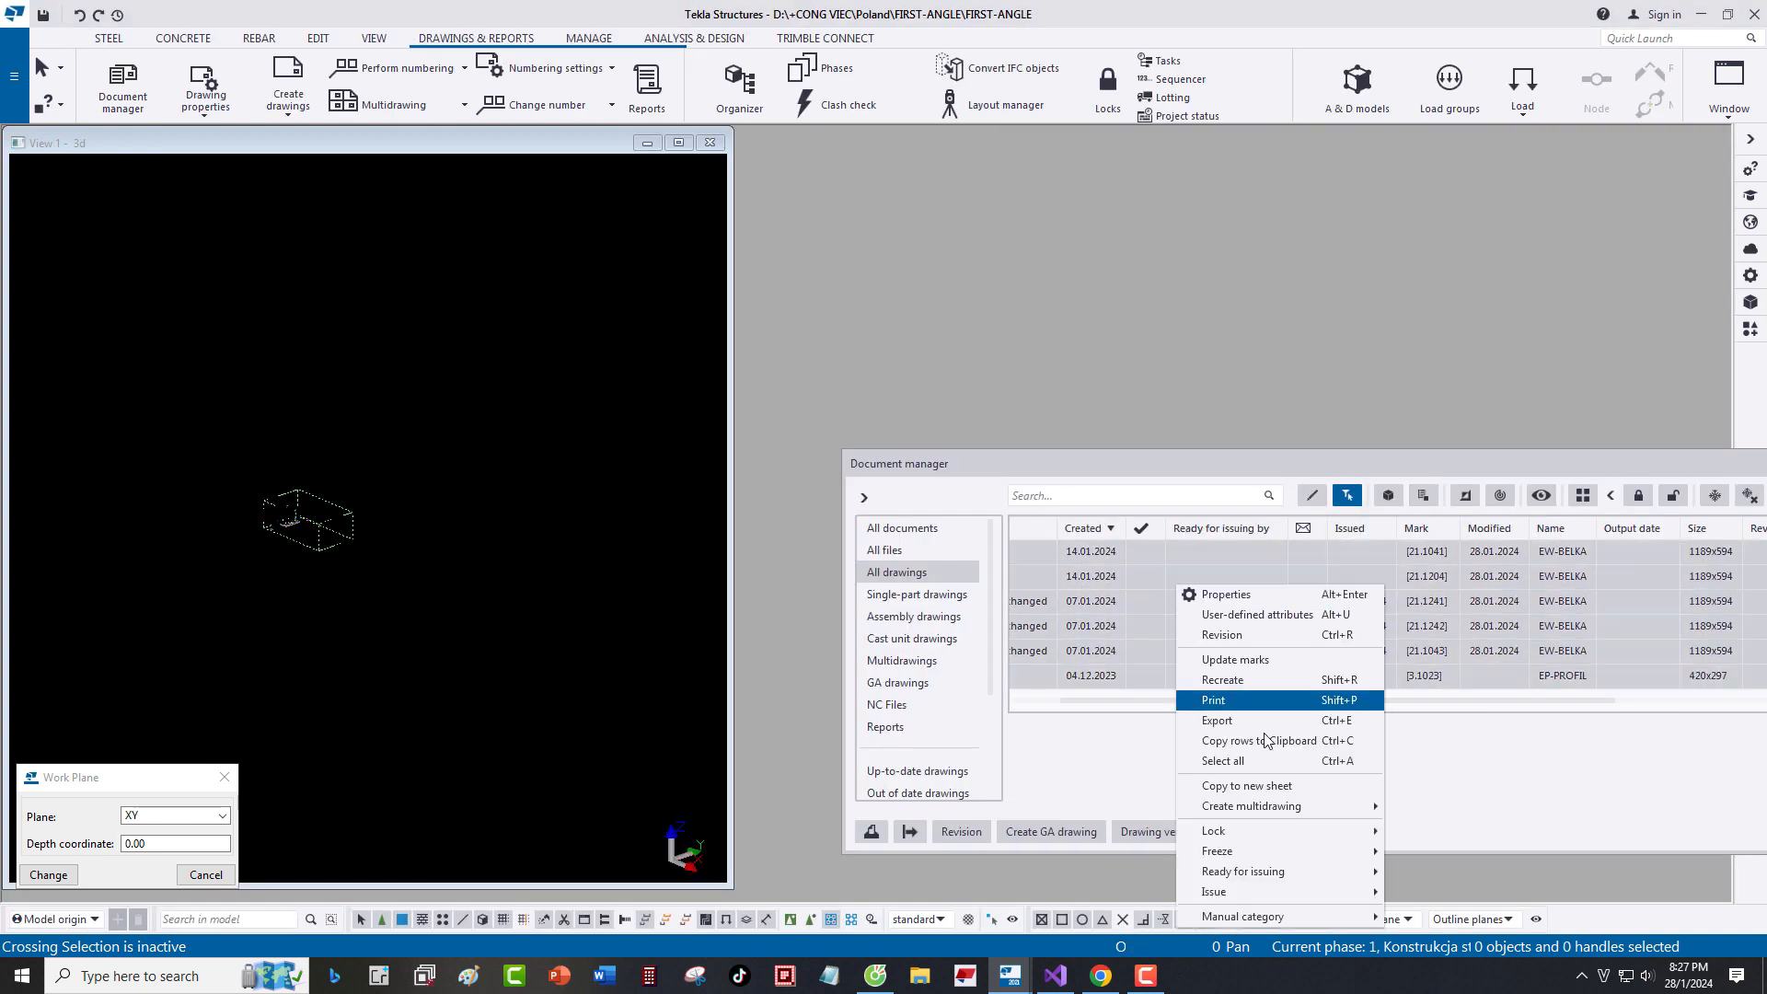
pyautogui.moveTo(1262, 830)
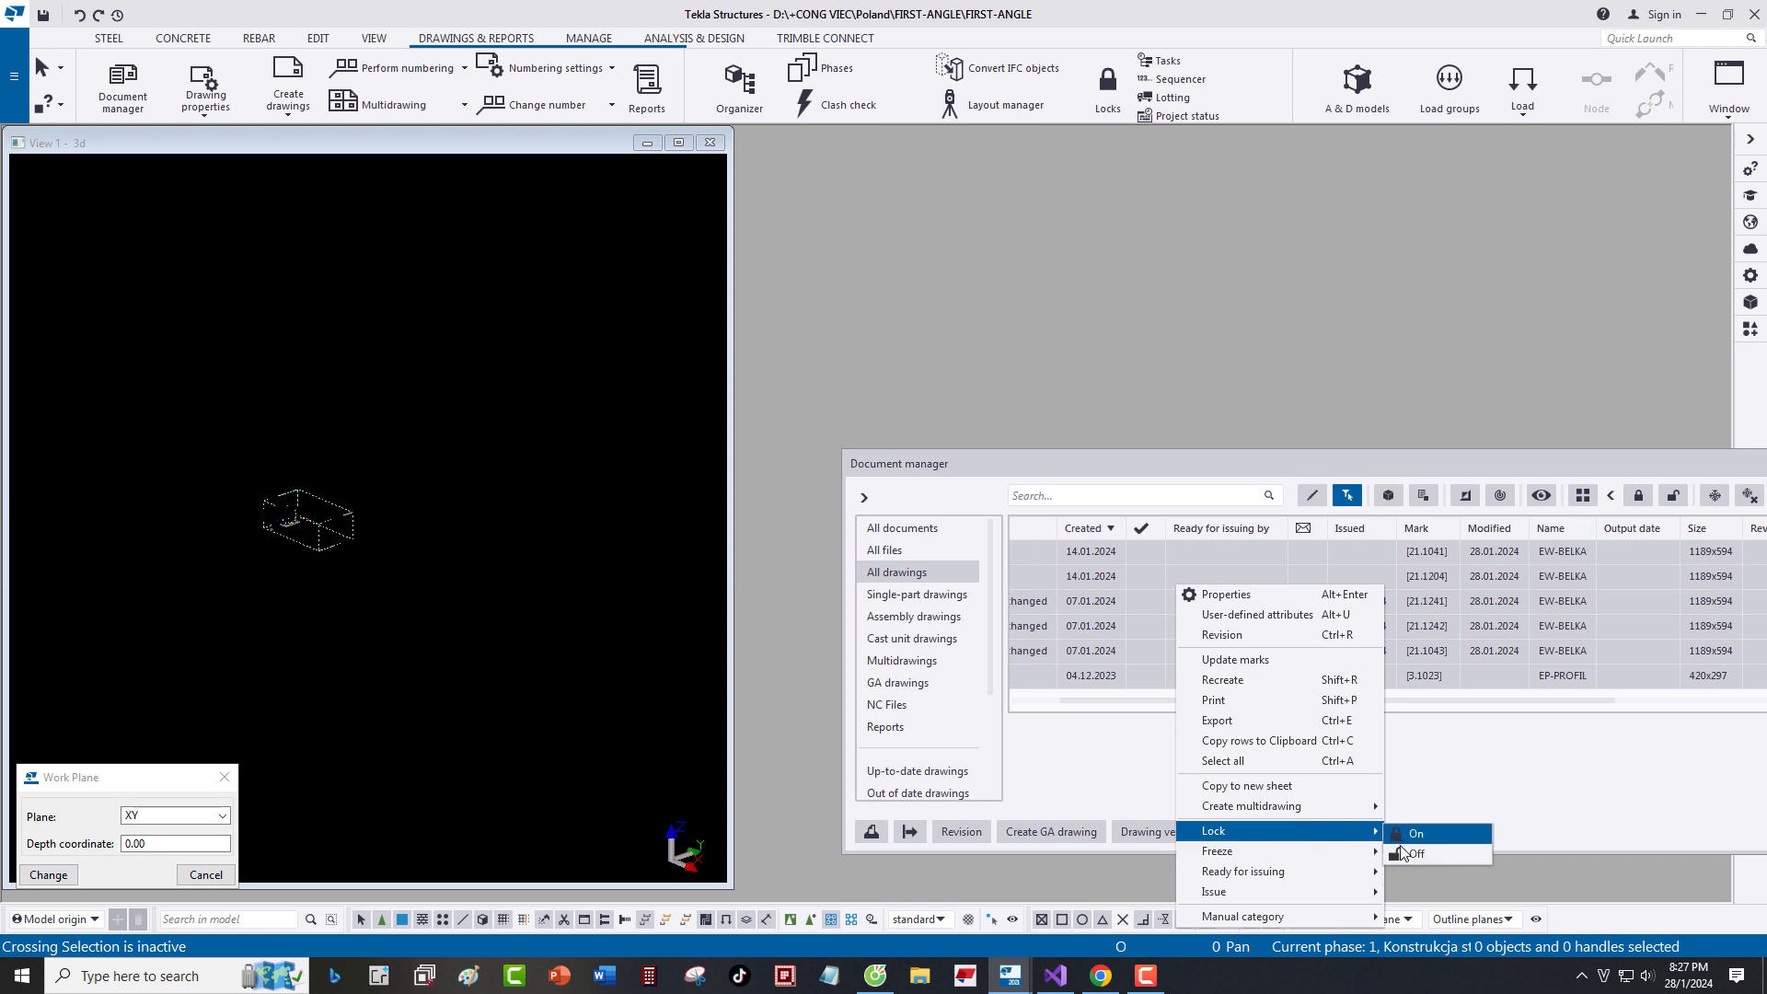
pyautogui.click(1405, 853)
# Open assembly drawing [21.1041] and move the document manager clear of its views.
pyautogui.doubleClick(1143, 550)
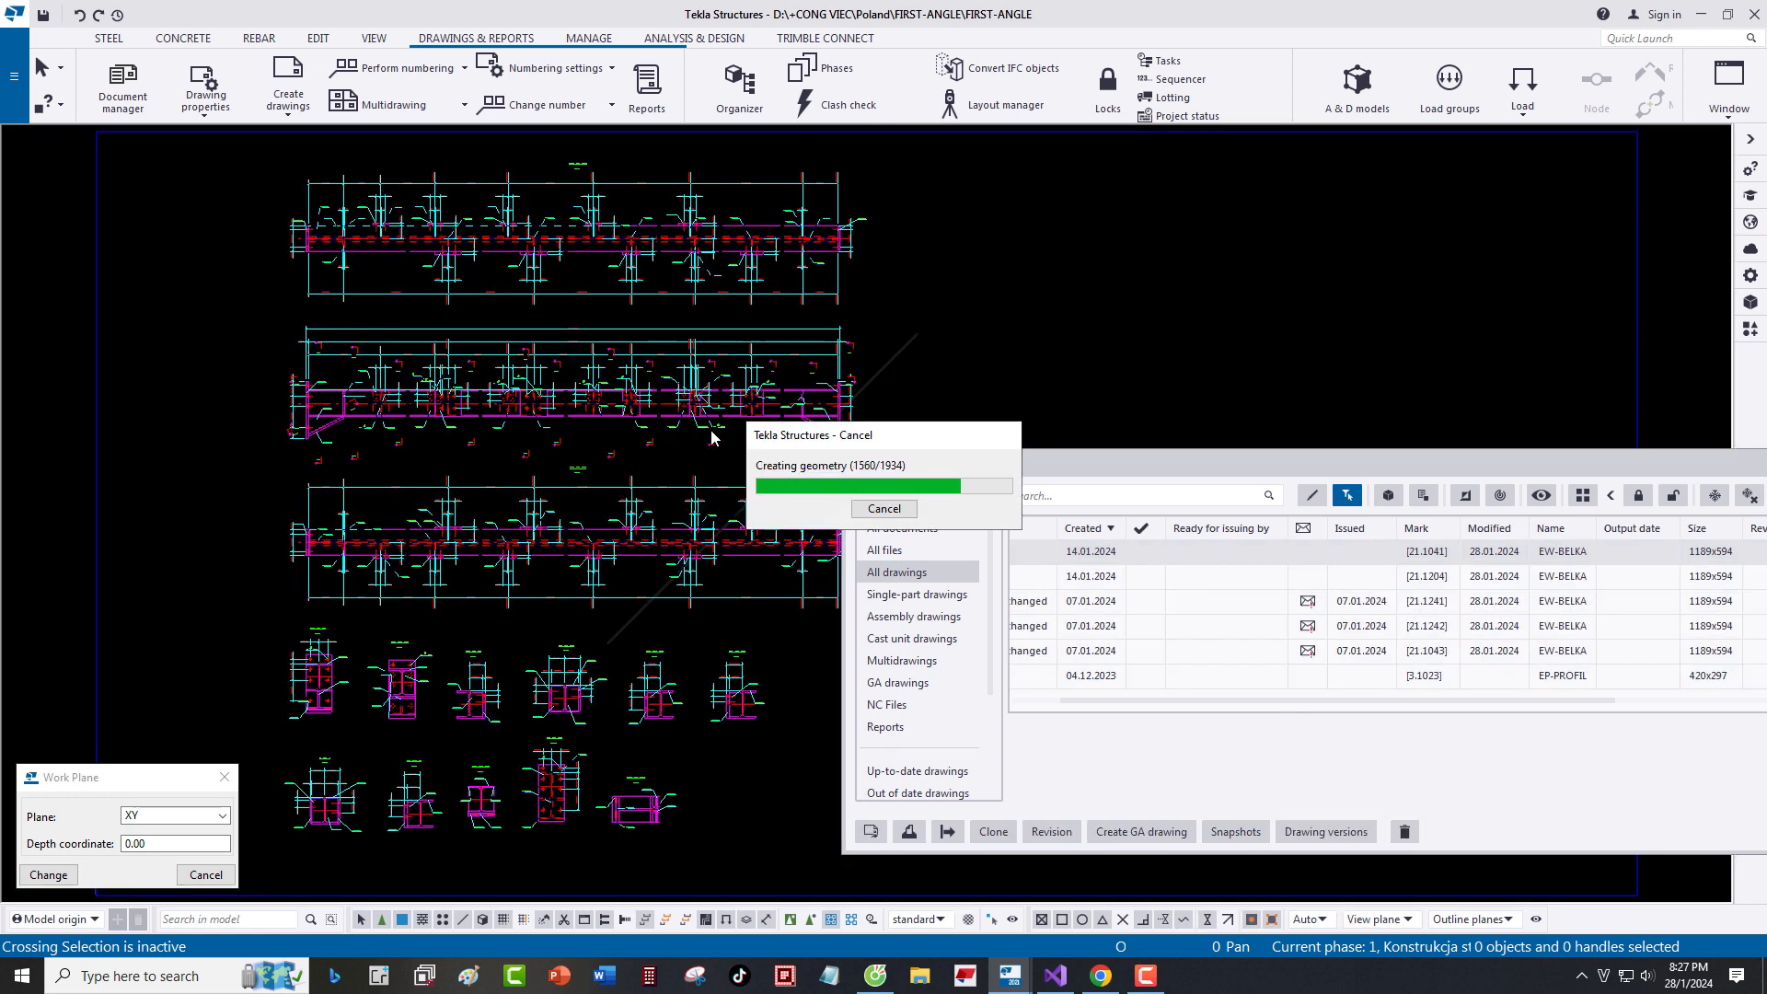
pyautogui.rightClick(949, 371)
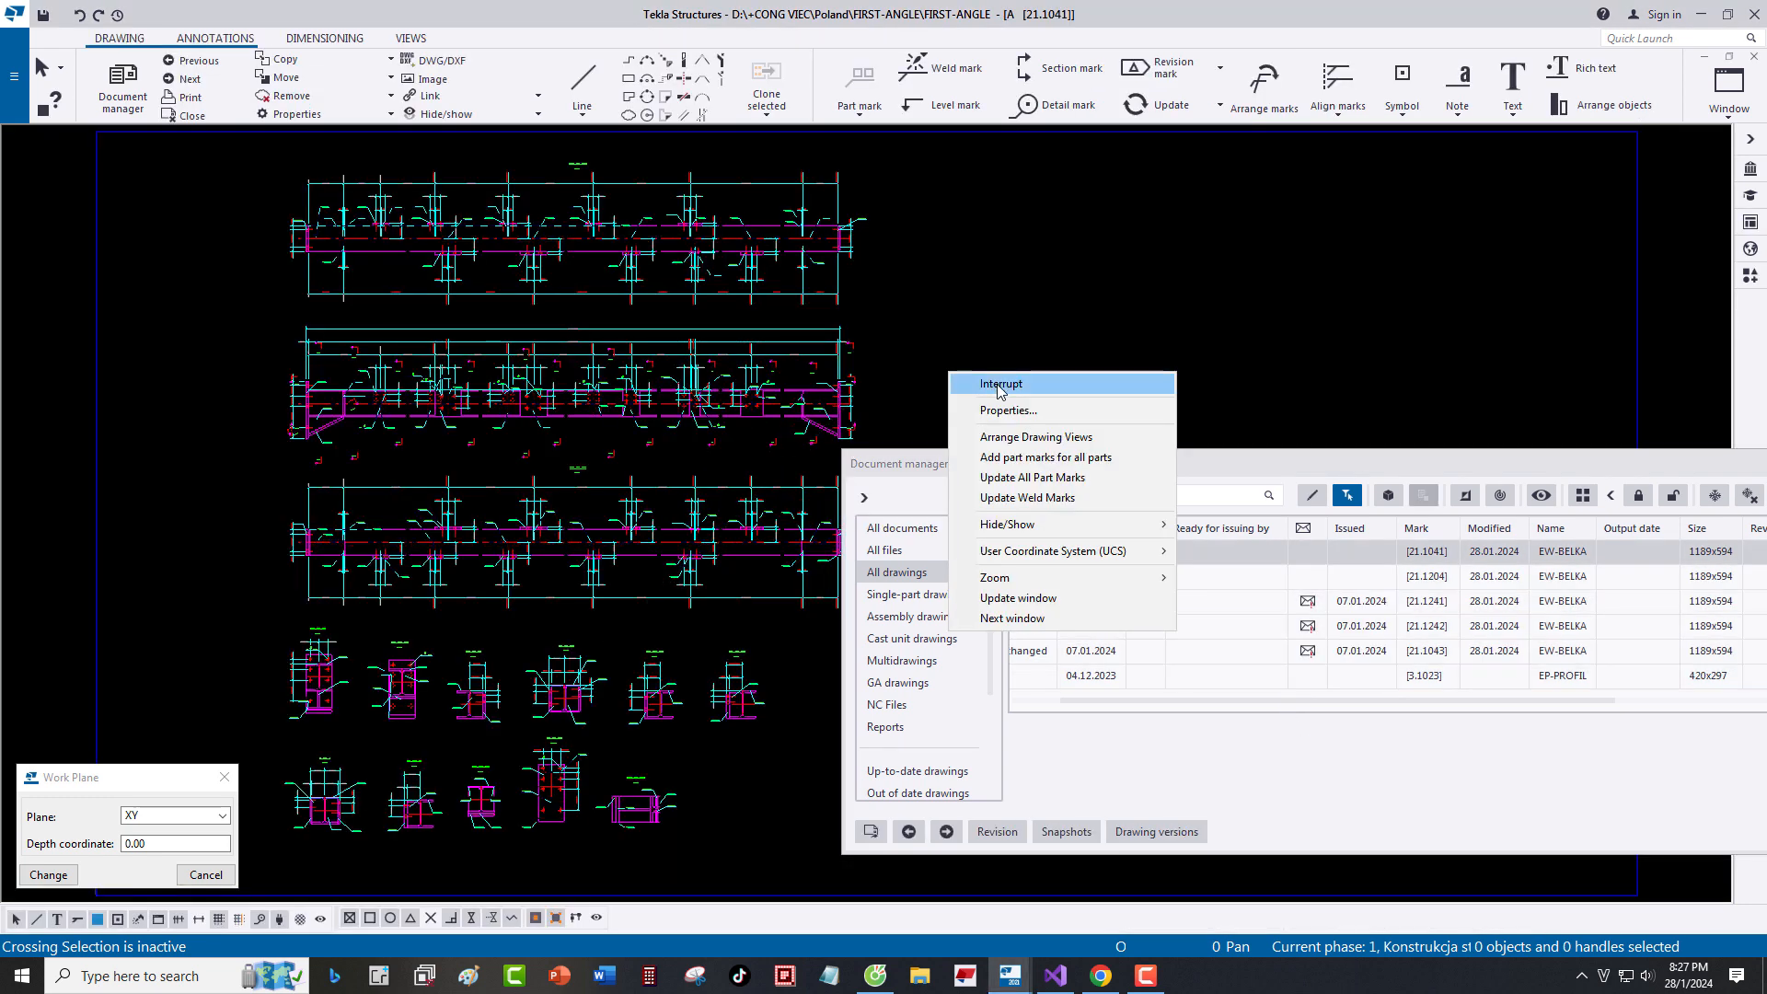
pyautogui.click(997, 384)
pyautogui.moveTo(980, 463); pyautogui.dragTo(1334, 584)
# Switch to Visual Studio, run the Drawing Tool project and dismiss its welcome message over the Tekla drawing.
pyautogui.click(1055, 975)
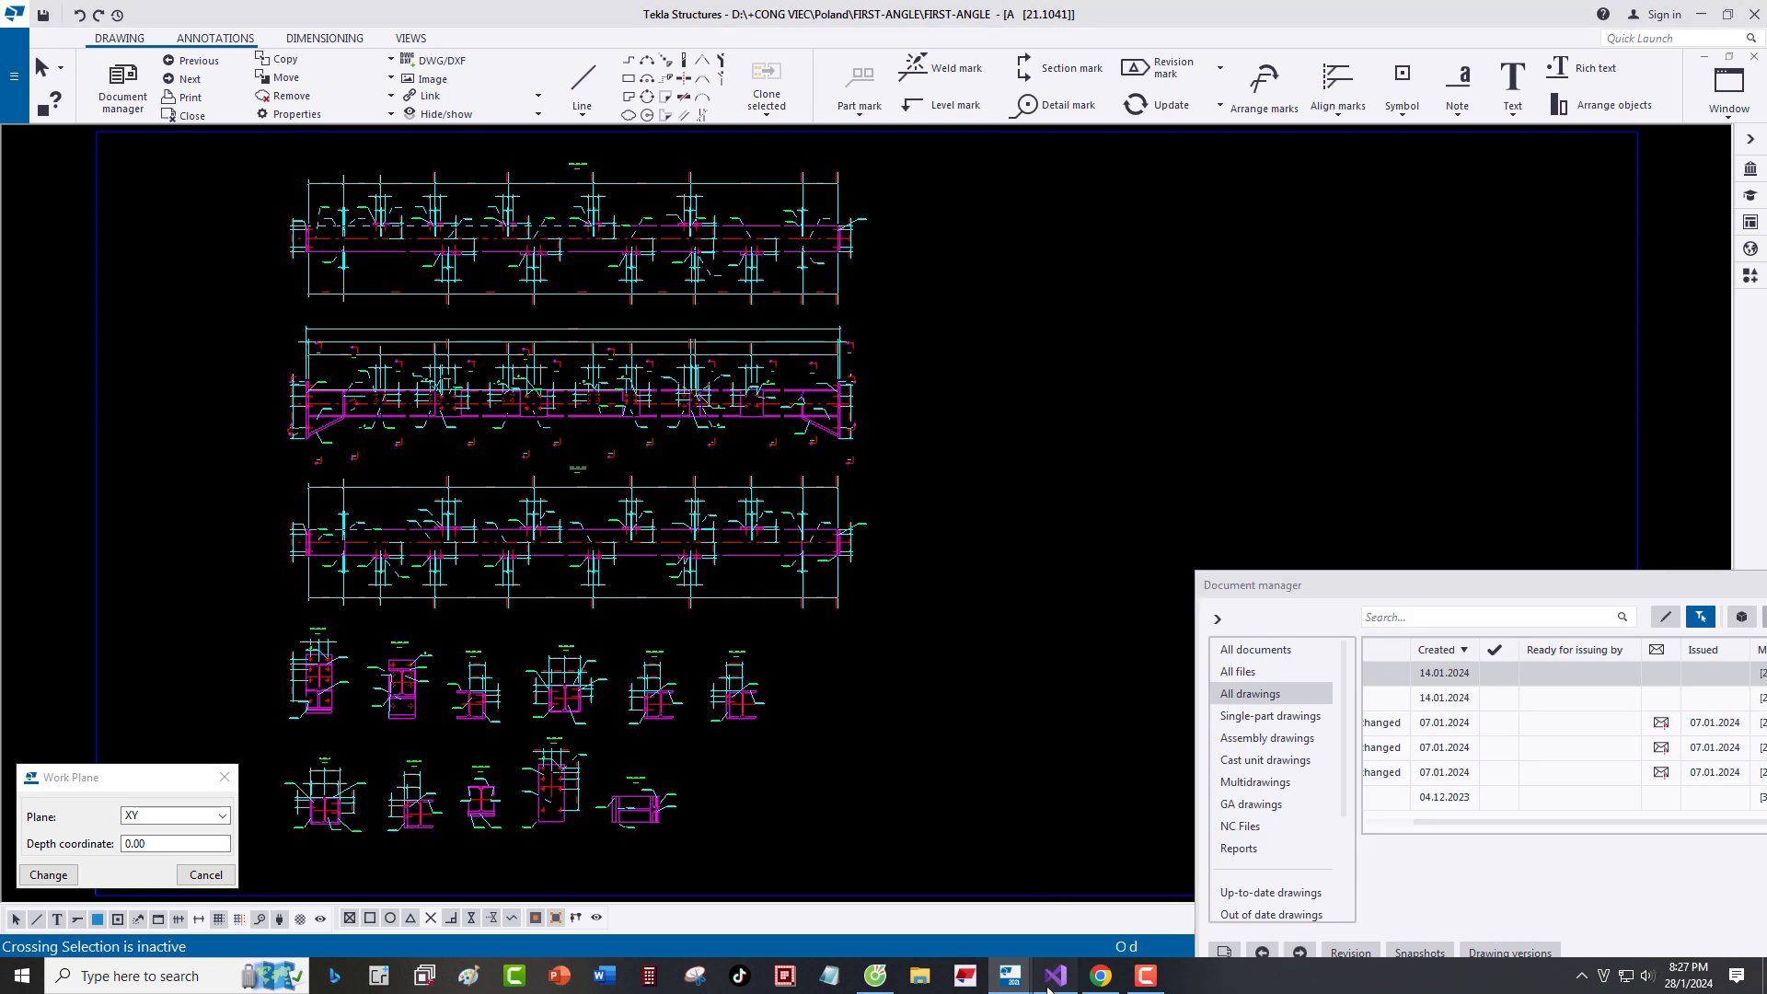
pyautogui.click(1152, 42)
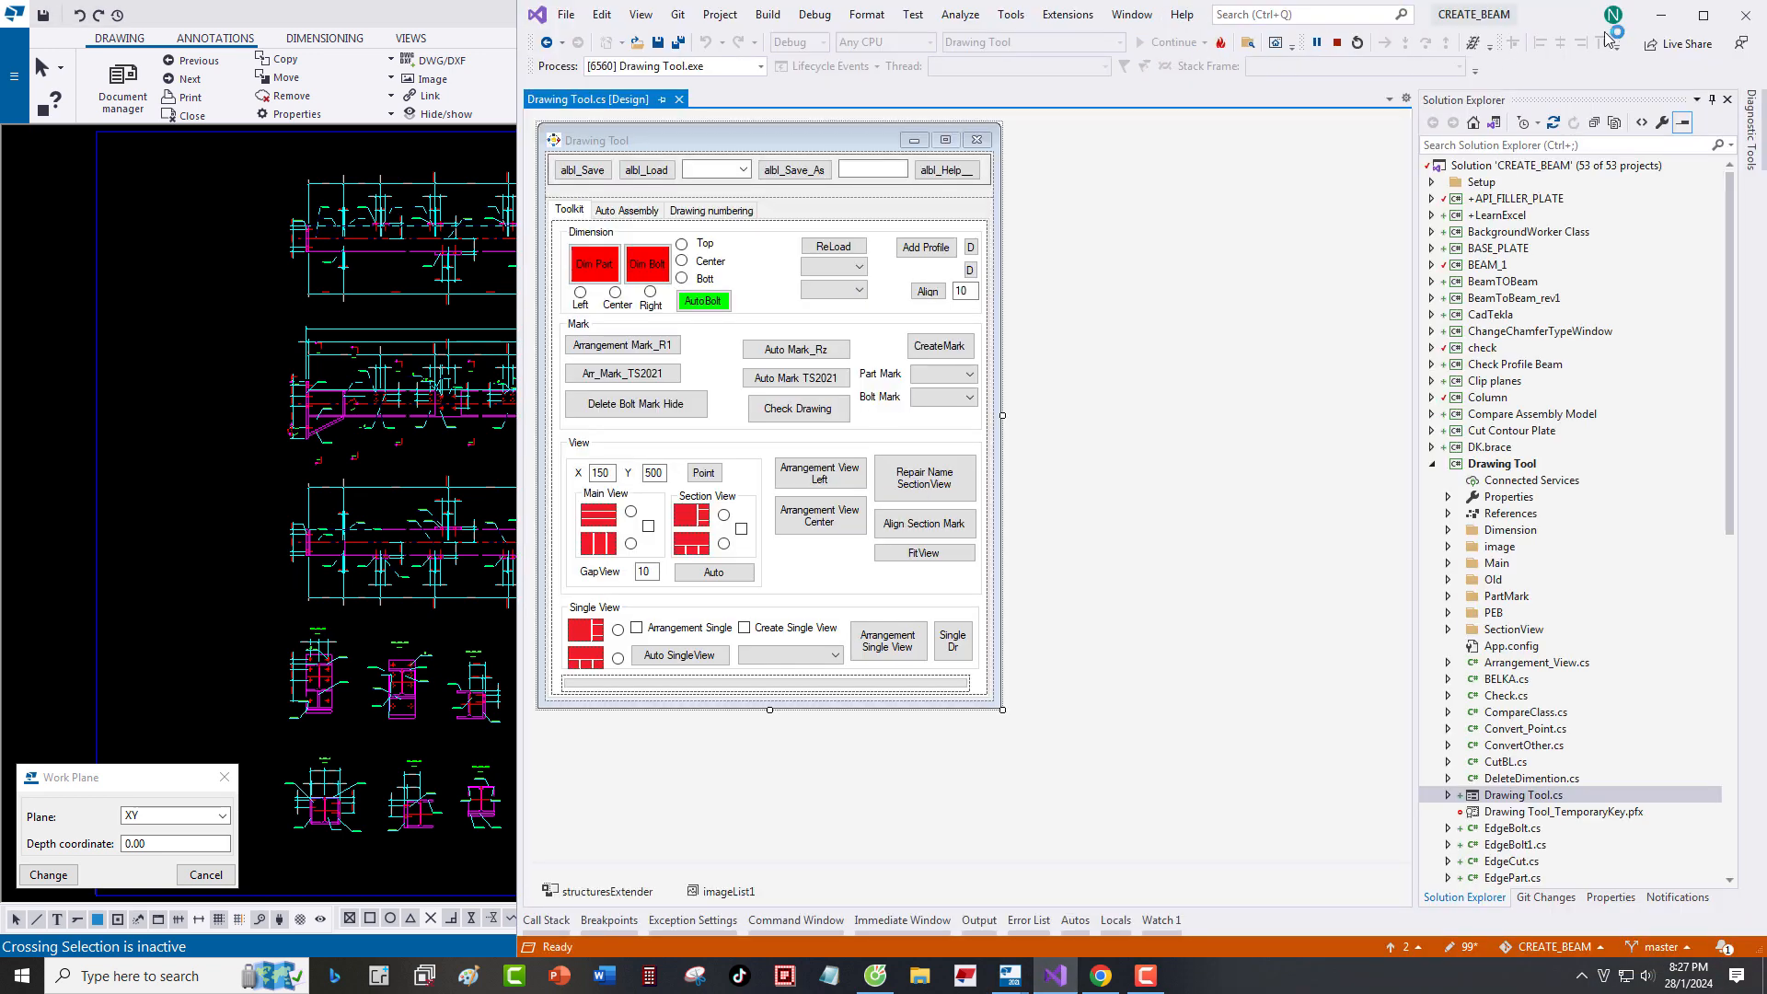
pyautogui.click(1656, 16)
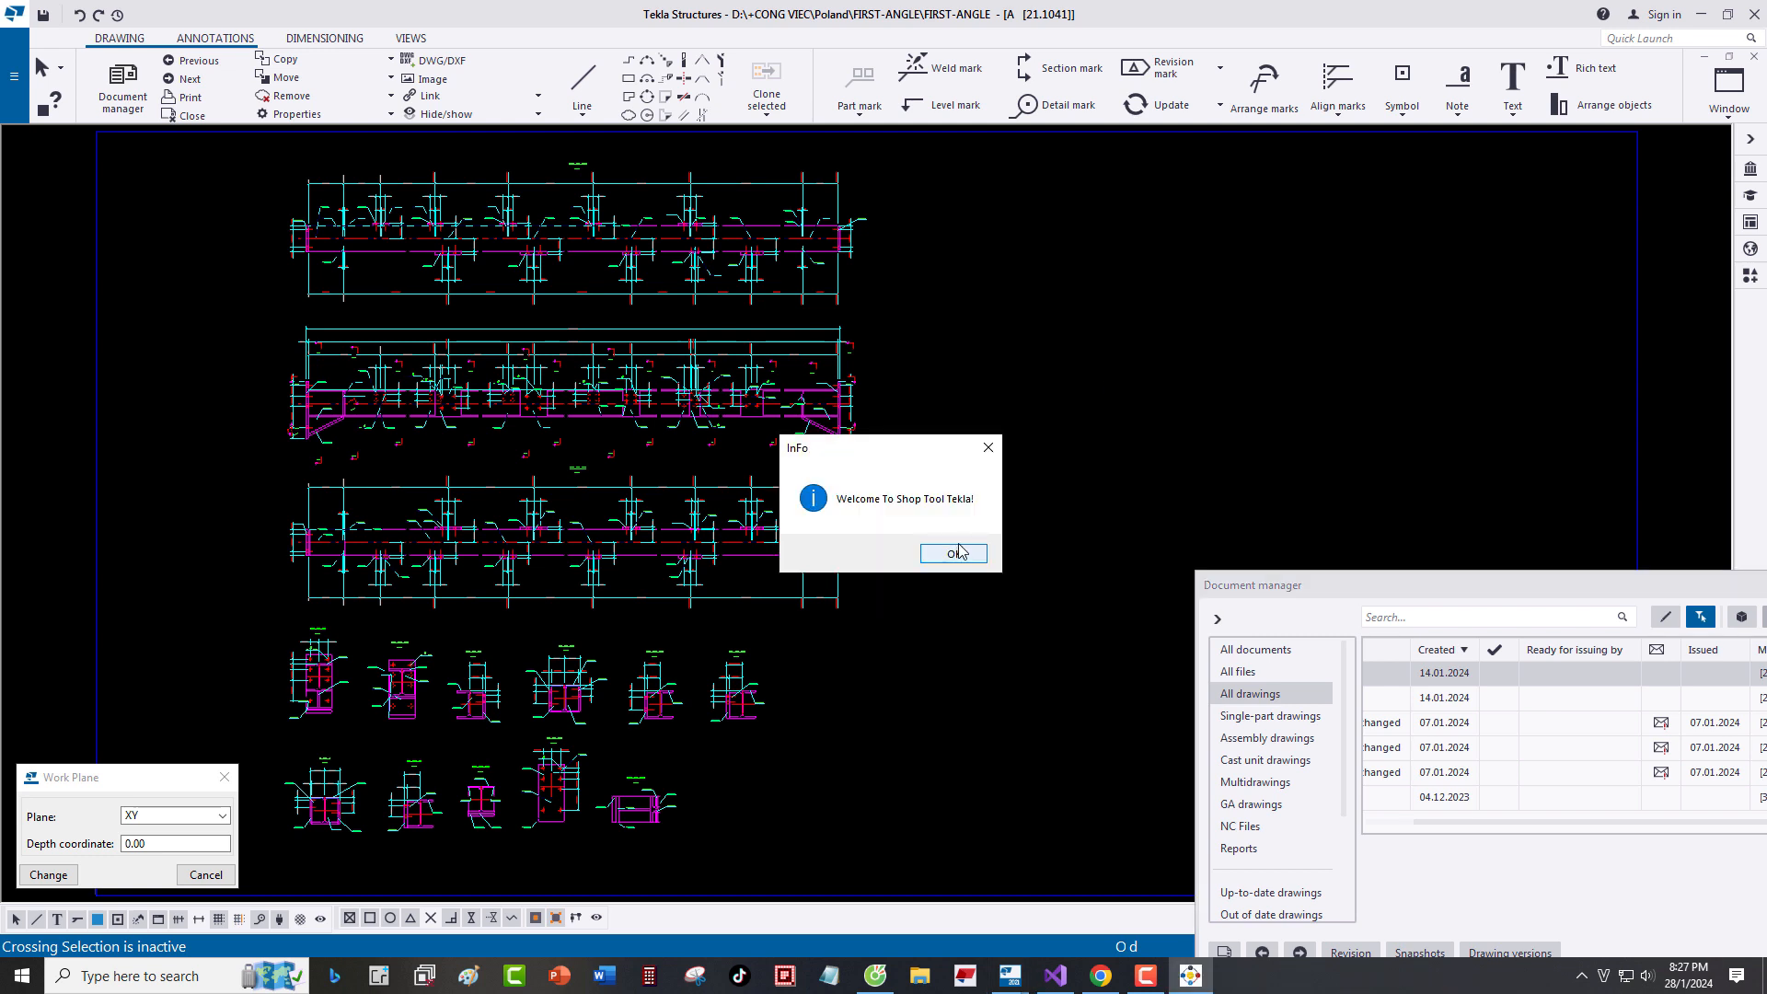
pyautogui.click(954, 552)
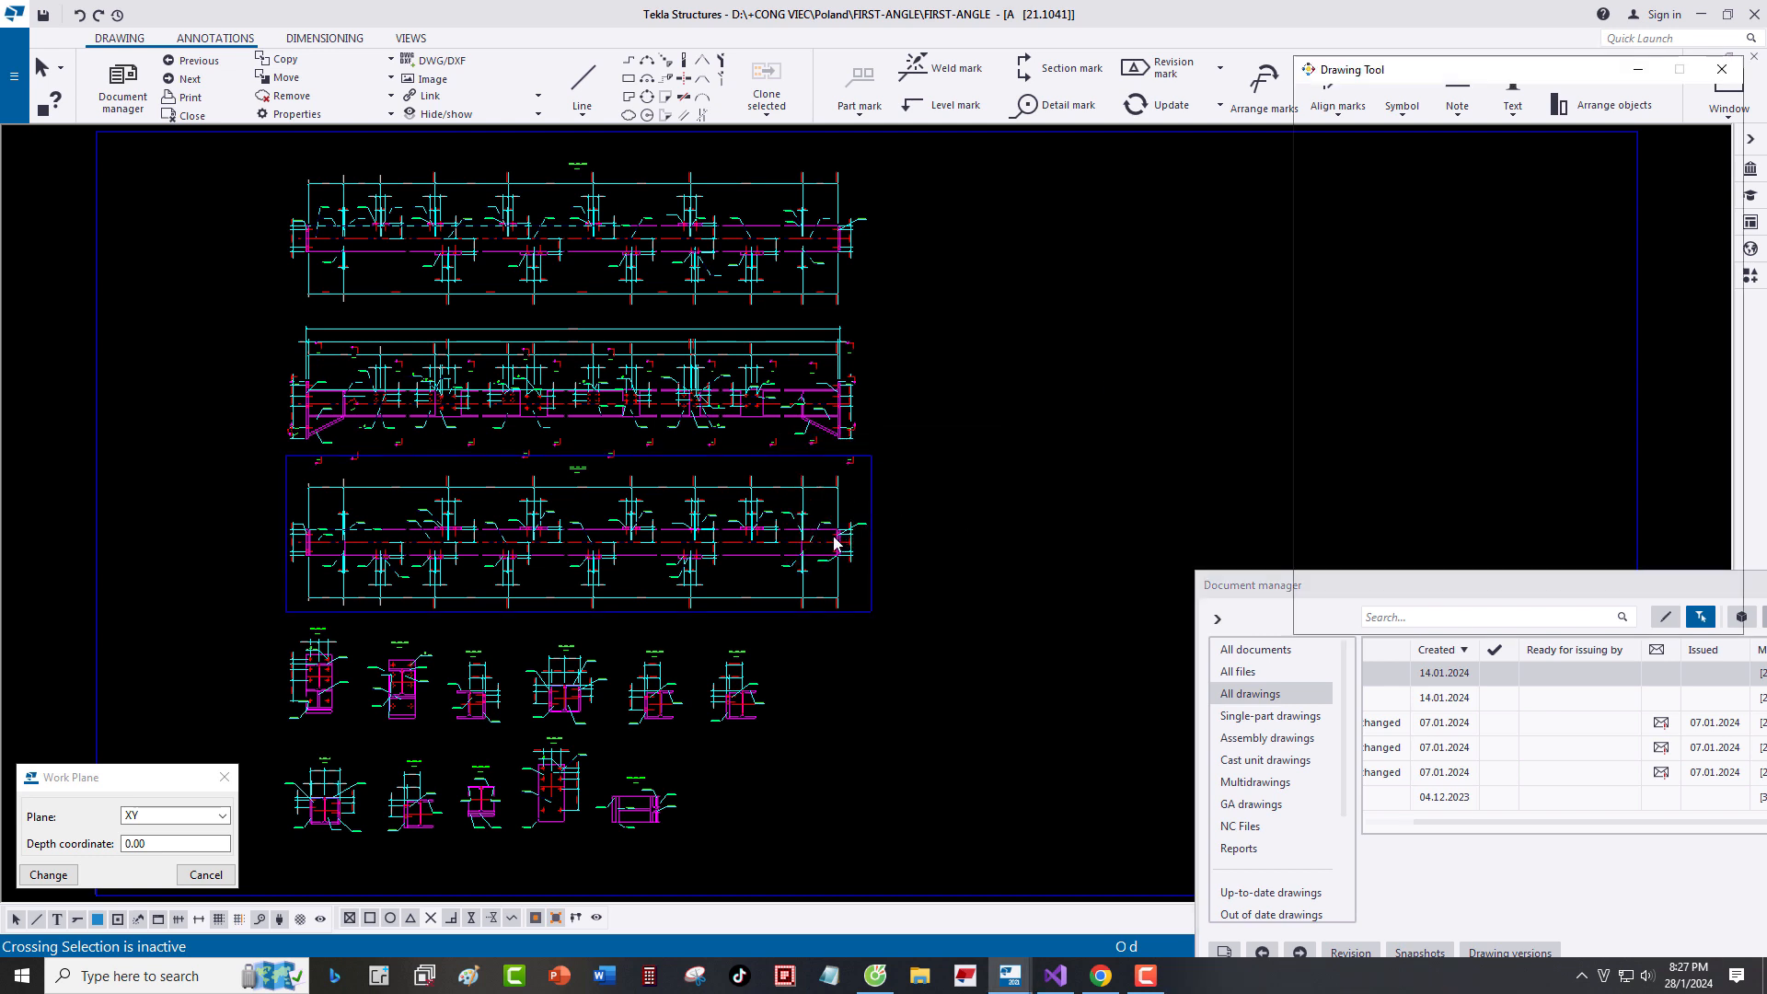
pyautogui.moveTo(520, 551); pyautogui.dragTo(548, 523, button='middle')
pyautogui.scroll(-4, 625, 635)
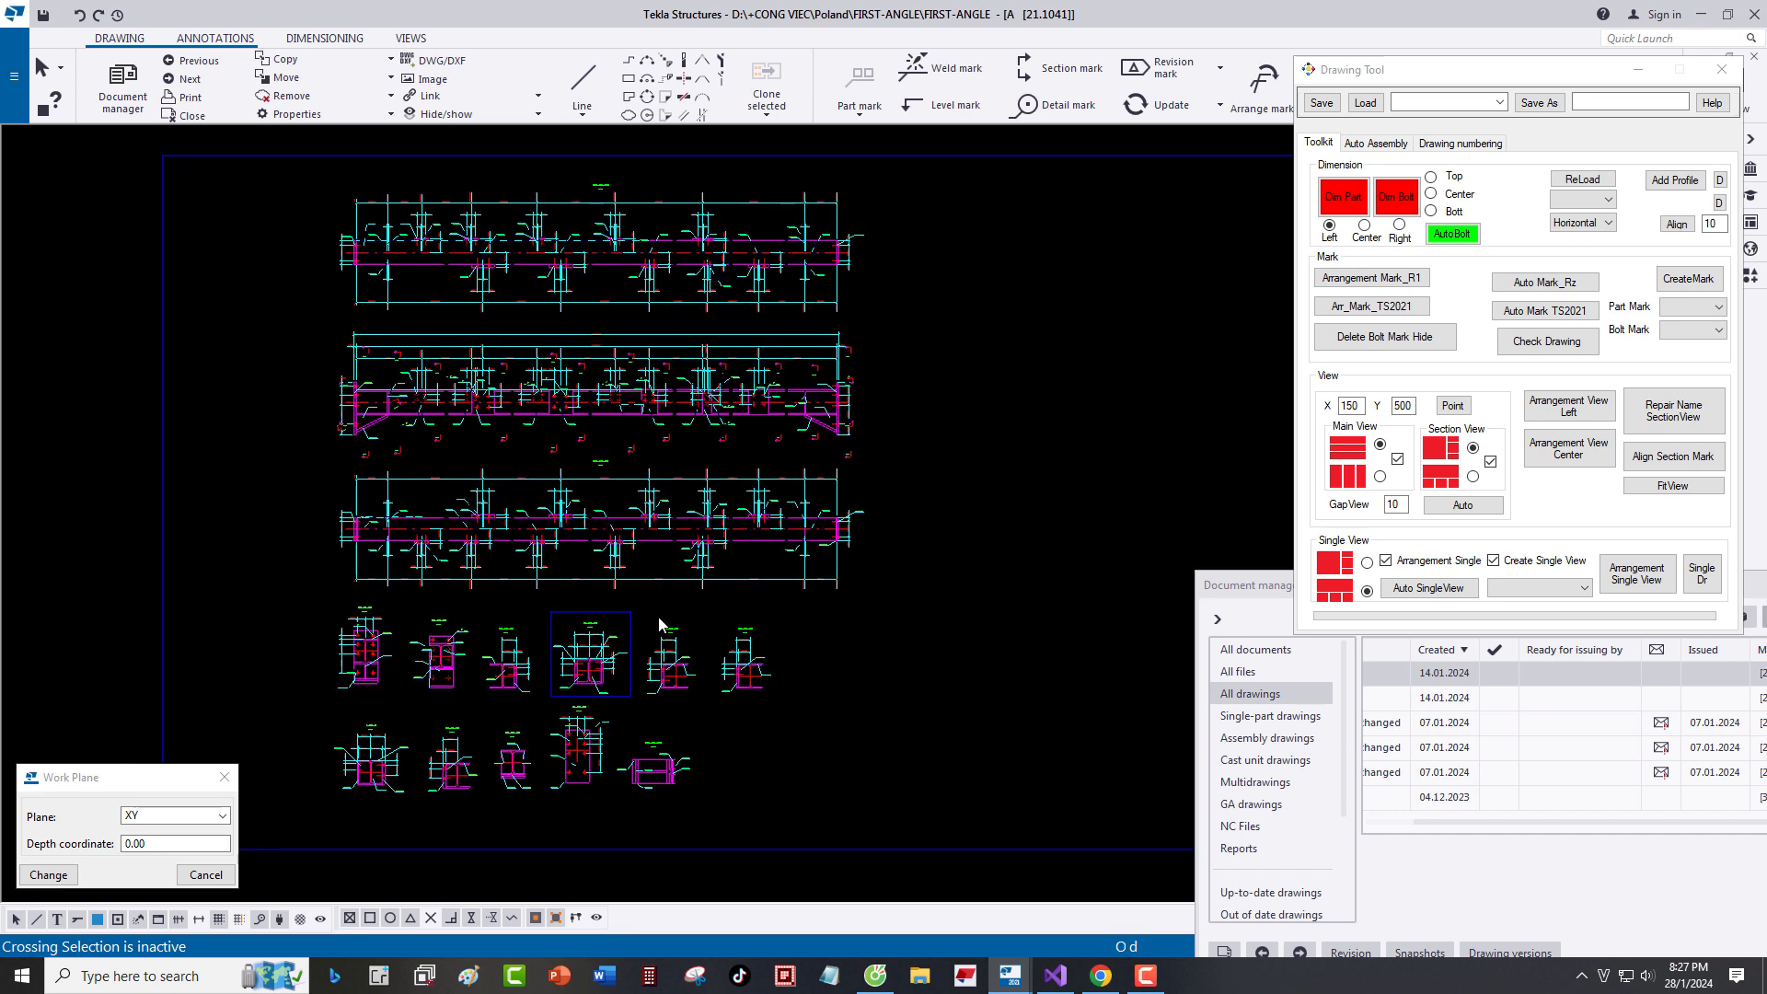
pyautogui.scroll(2, 766, 624)
pyautogui.moveTo(765, 624); pyautogui.dragTo(686, 539, button='middle')
pyautogui.scroll(-2, 686, 539)
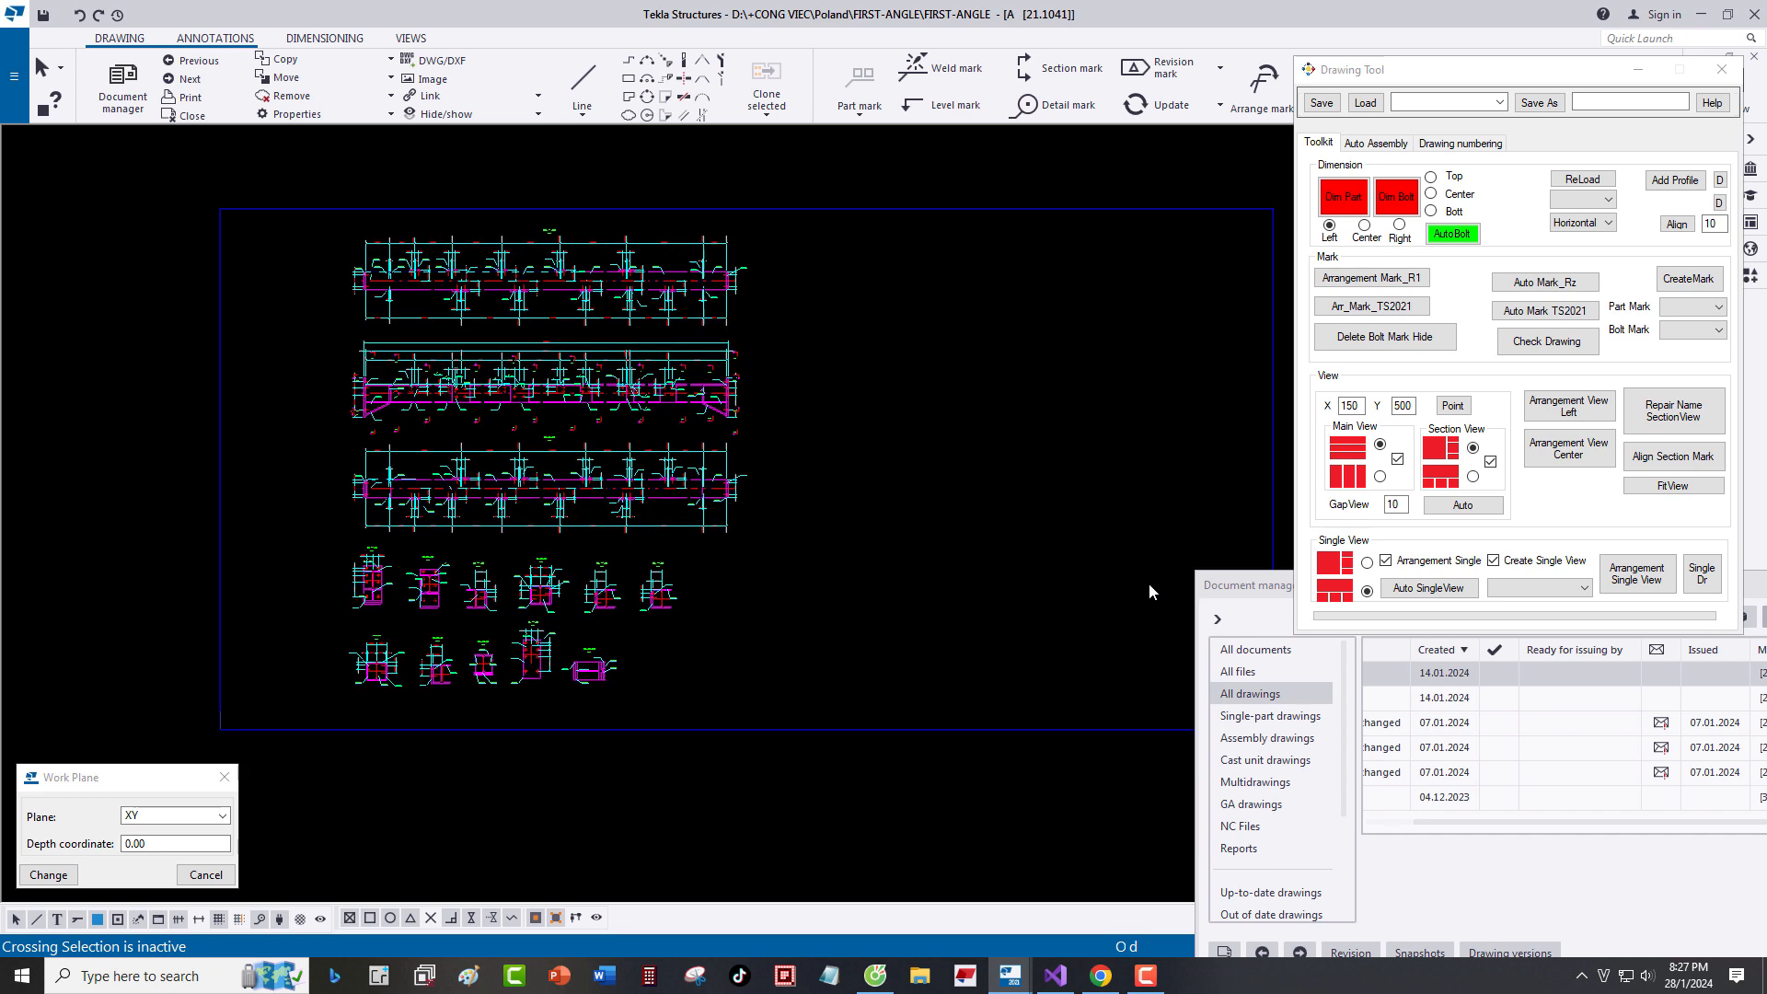
pyautogui.click(1368, 577)
pyautogui.click(1539, 587)
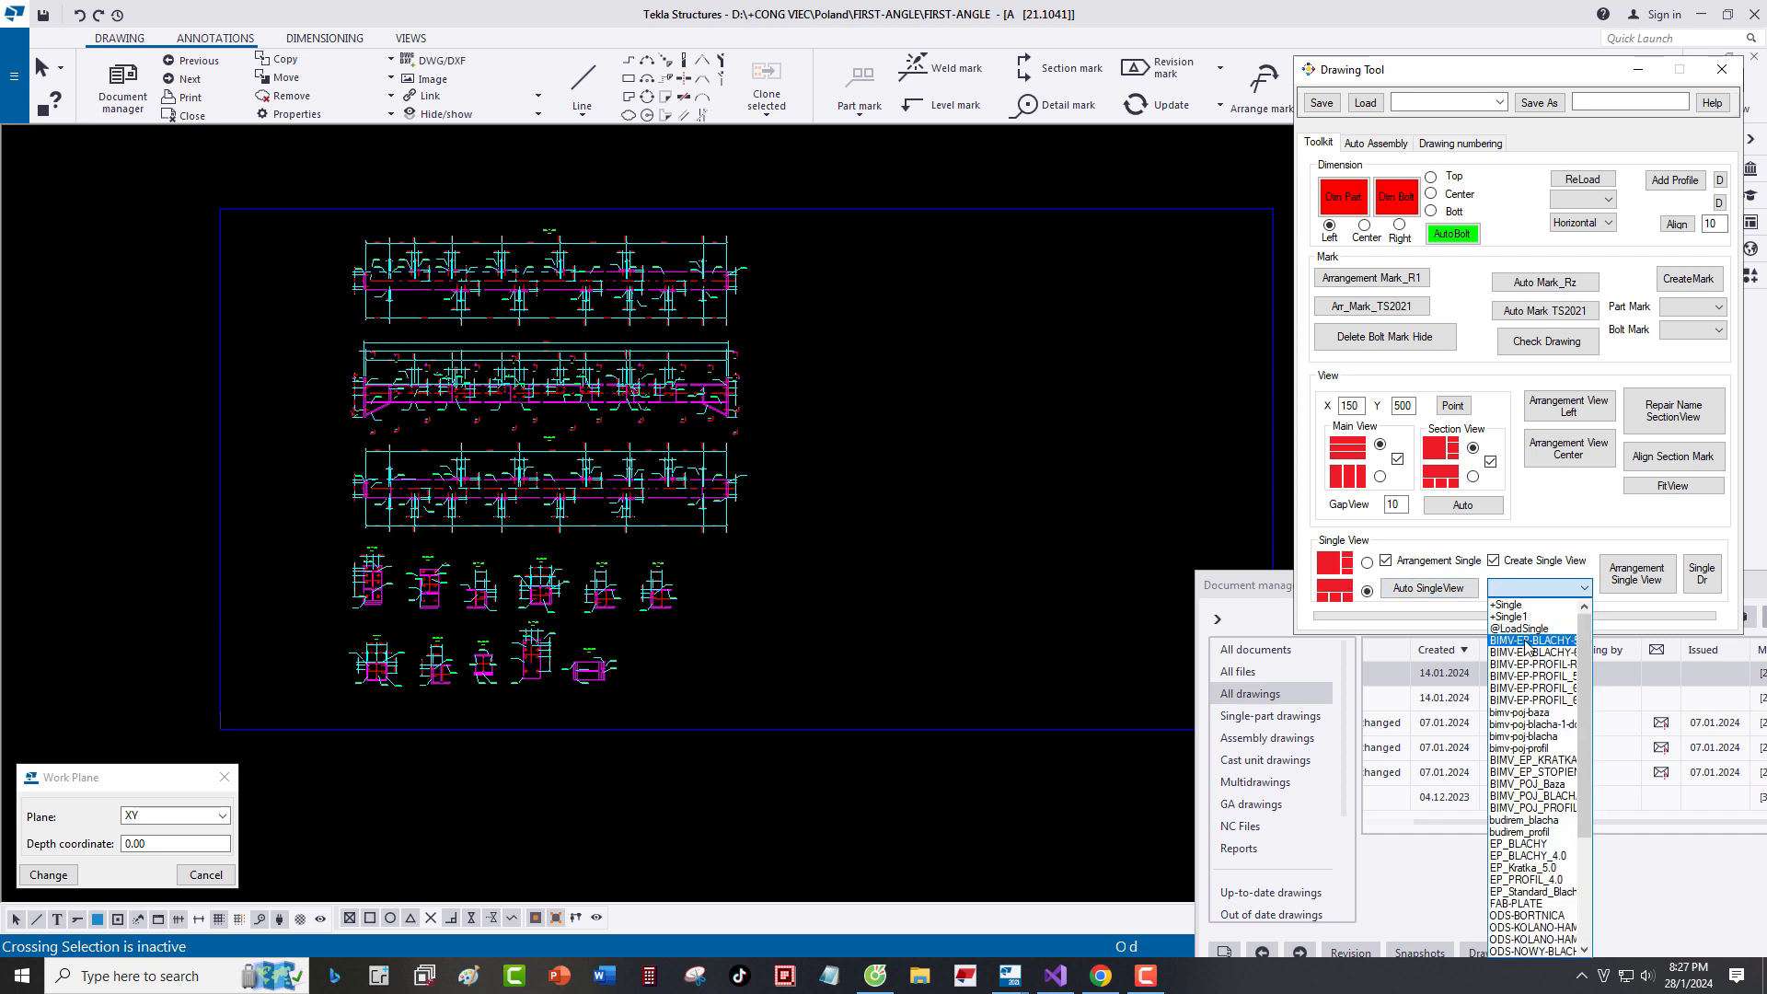
pyautogui.click(1522, 629)
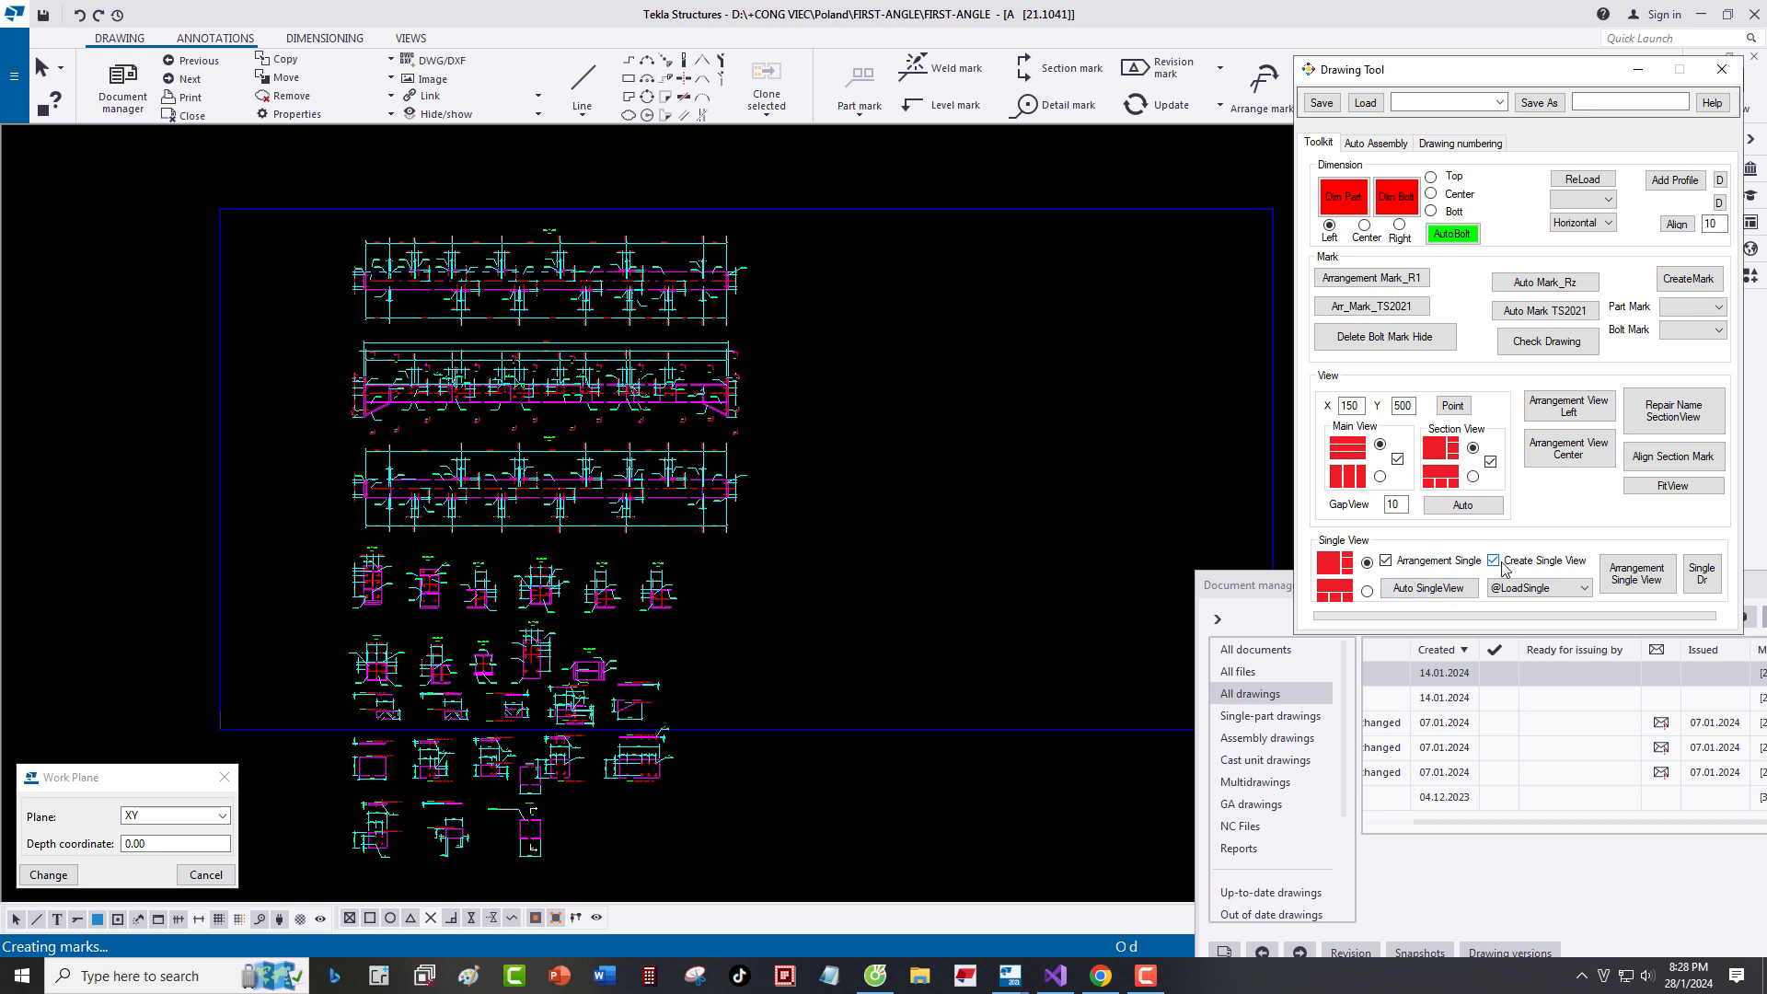
pyautogui.click(1416, 587)
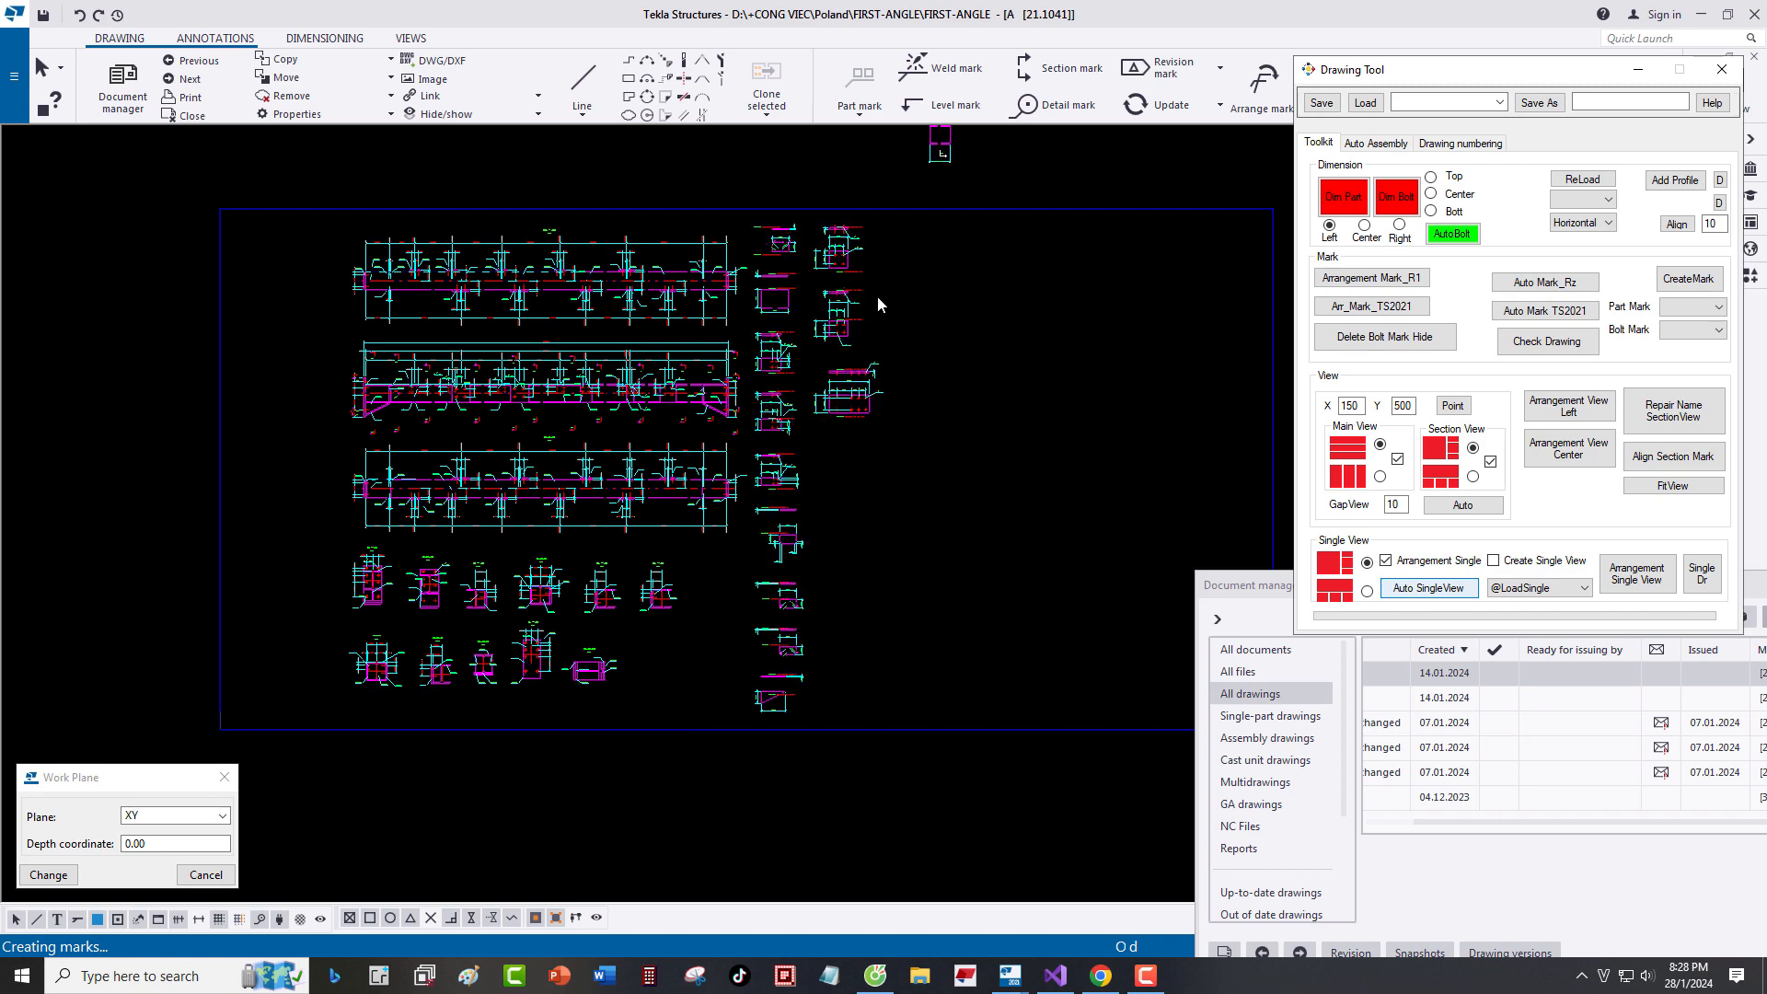
# Examine the arranged single-part views beside the main views, checking their marks, dimensions and spacing.
pyautogui.scroll(6, 819, 272)
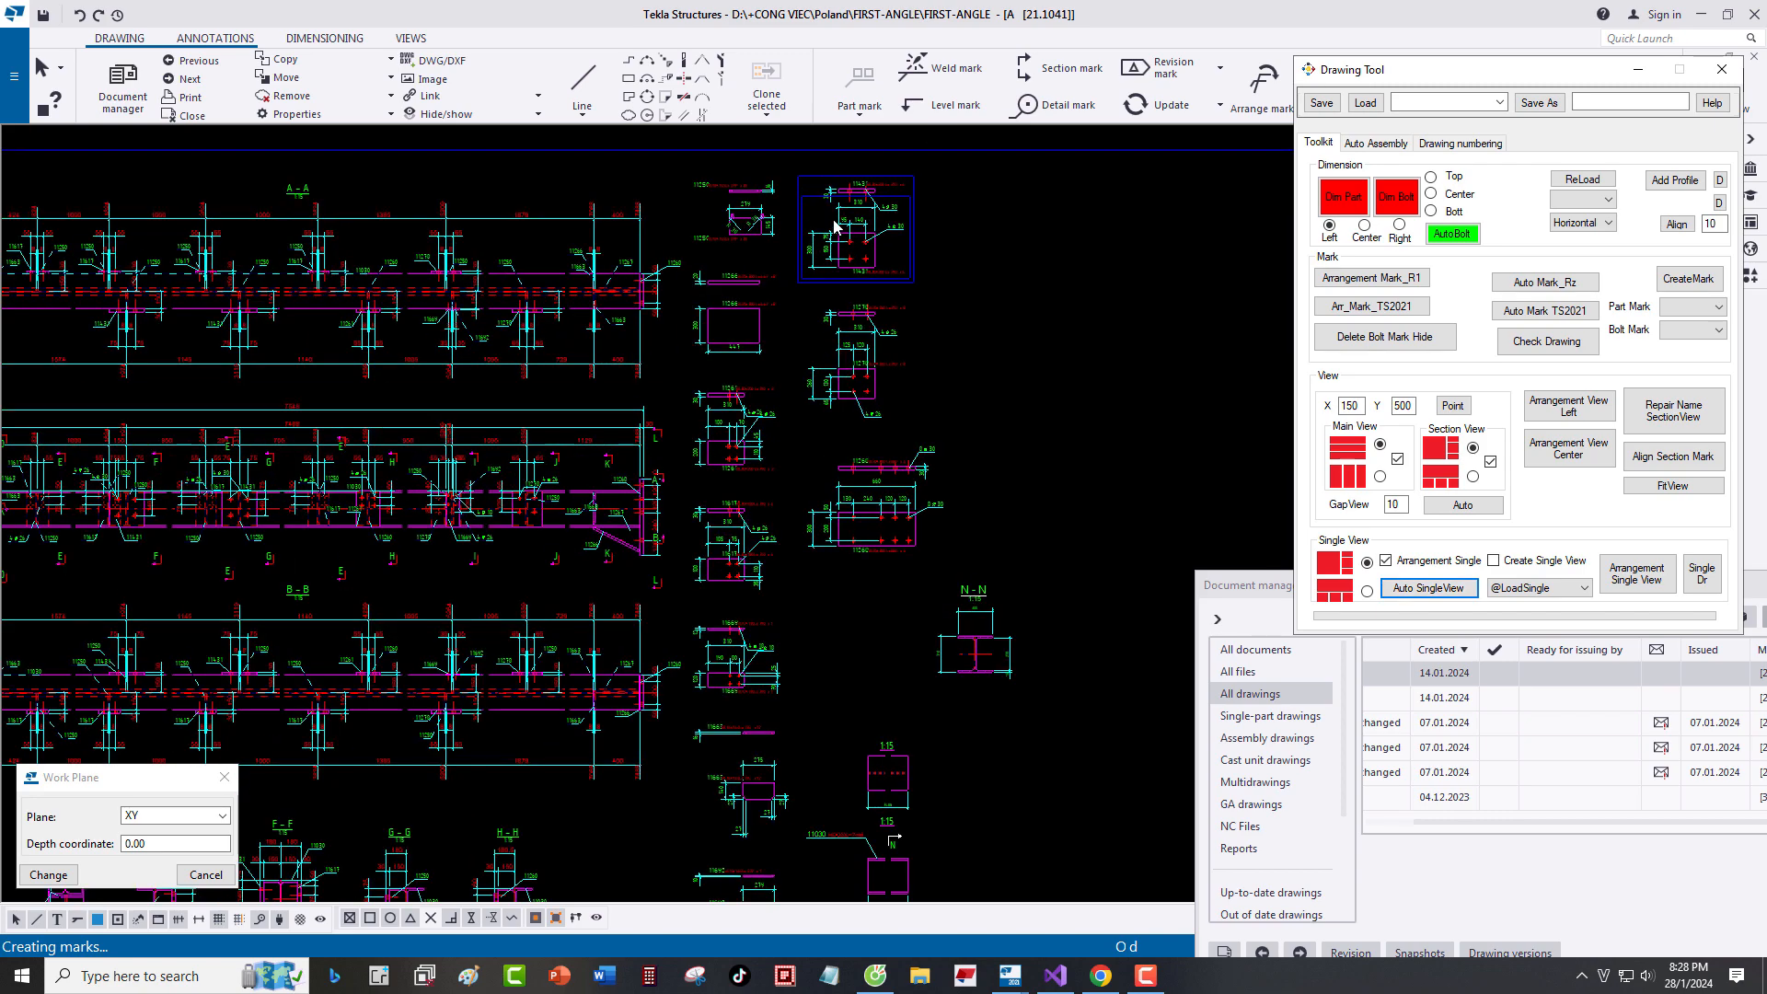
pyautogui.moveTo(821, 268); pyautogui.dragTo(781, 394, button='middle')
pyautogui.scroll(1, 678, 319)
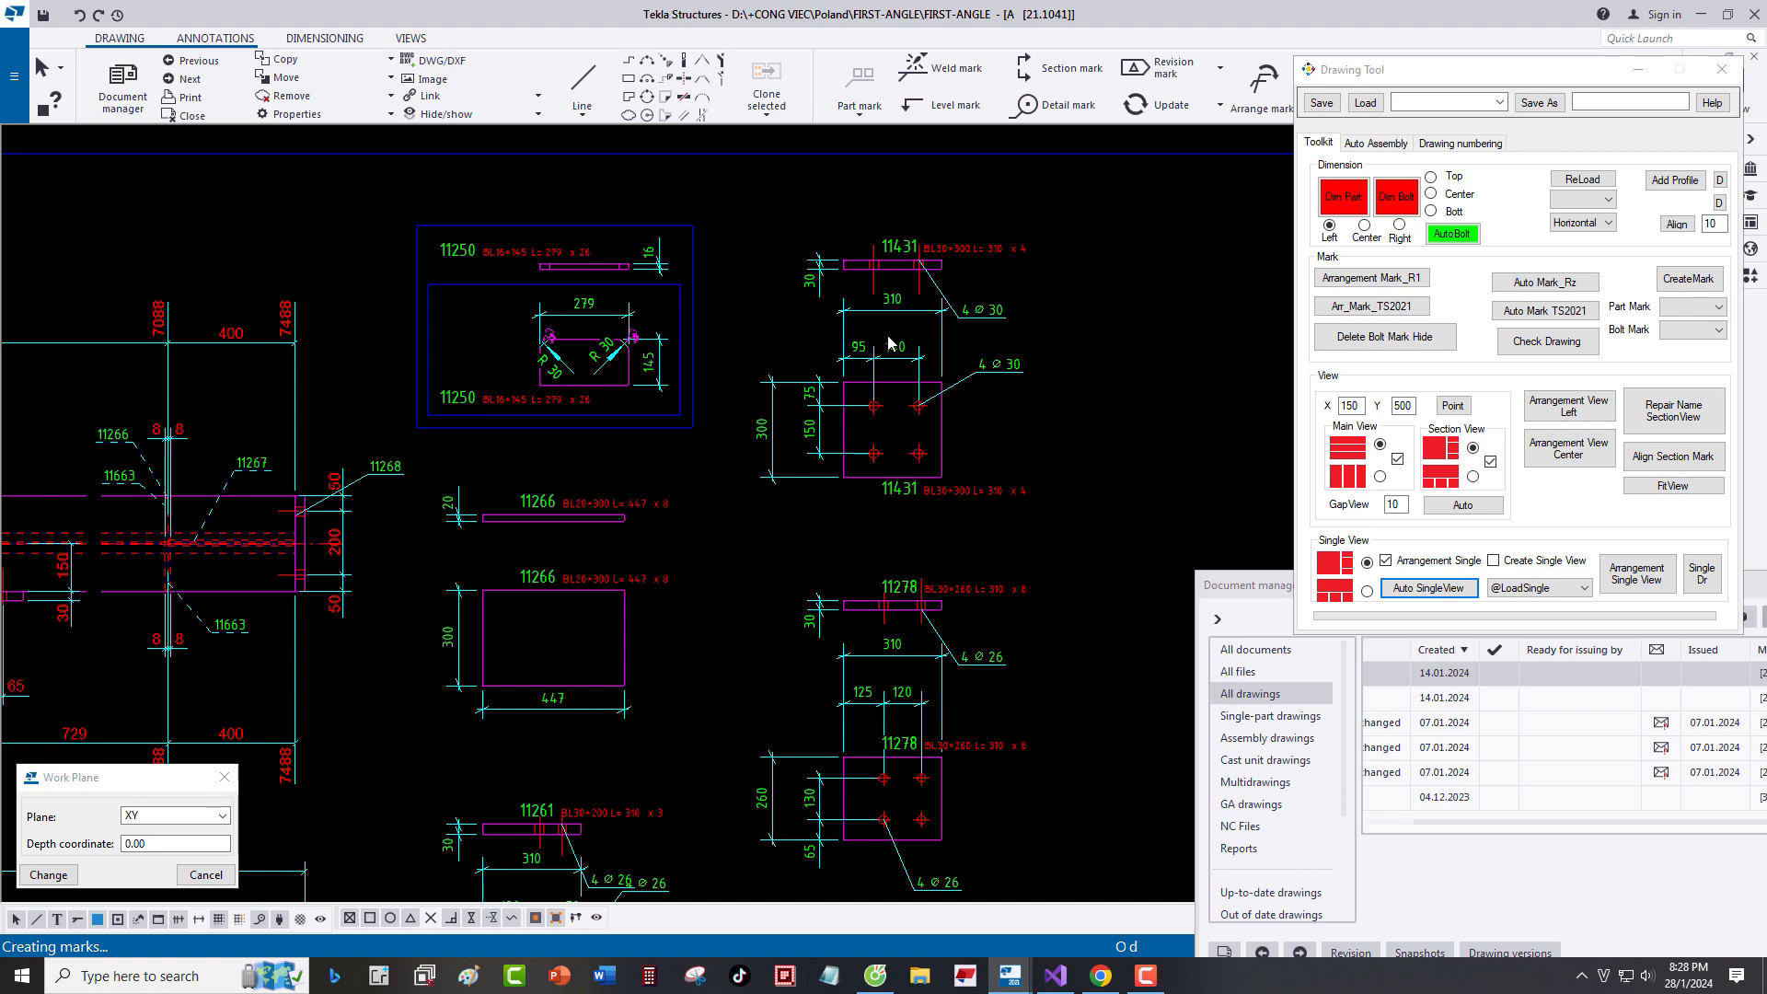
pyautogui.scroll(-1, 840, 395)
pyautogui.moveTo(831, 672); pyautogui.dragTo(807, 473, button='middle')
pyautogui.scroll(1, 652, 602)
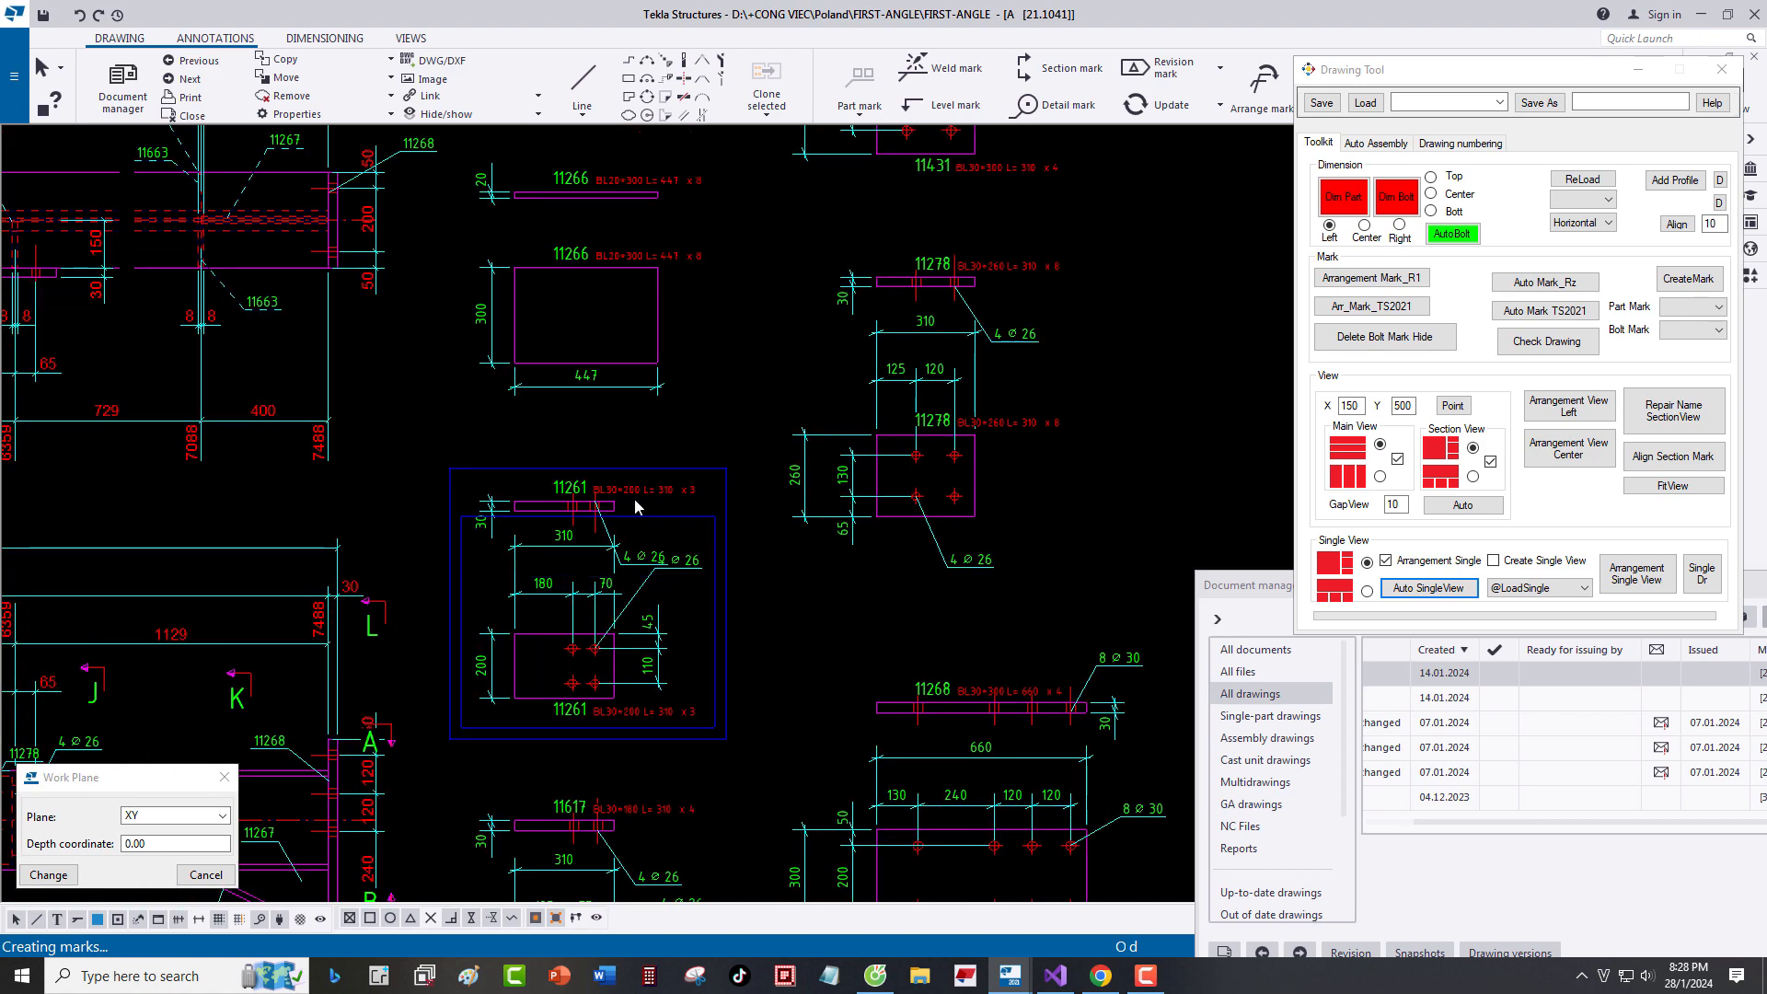
pyautogui.scroll(-4, 649, 552)
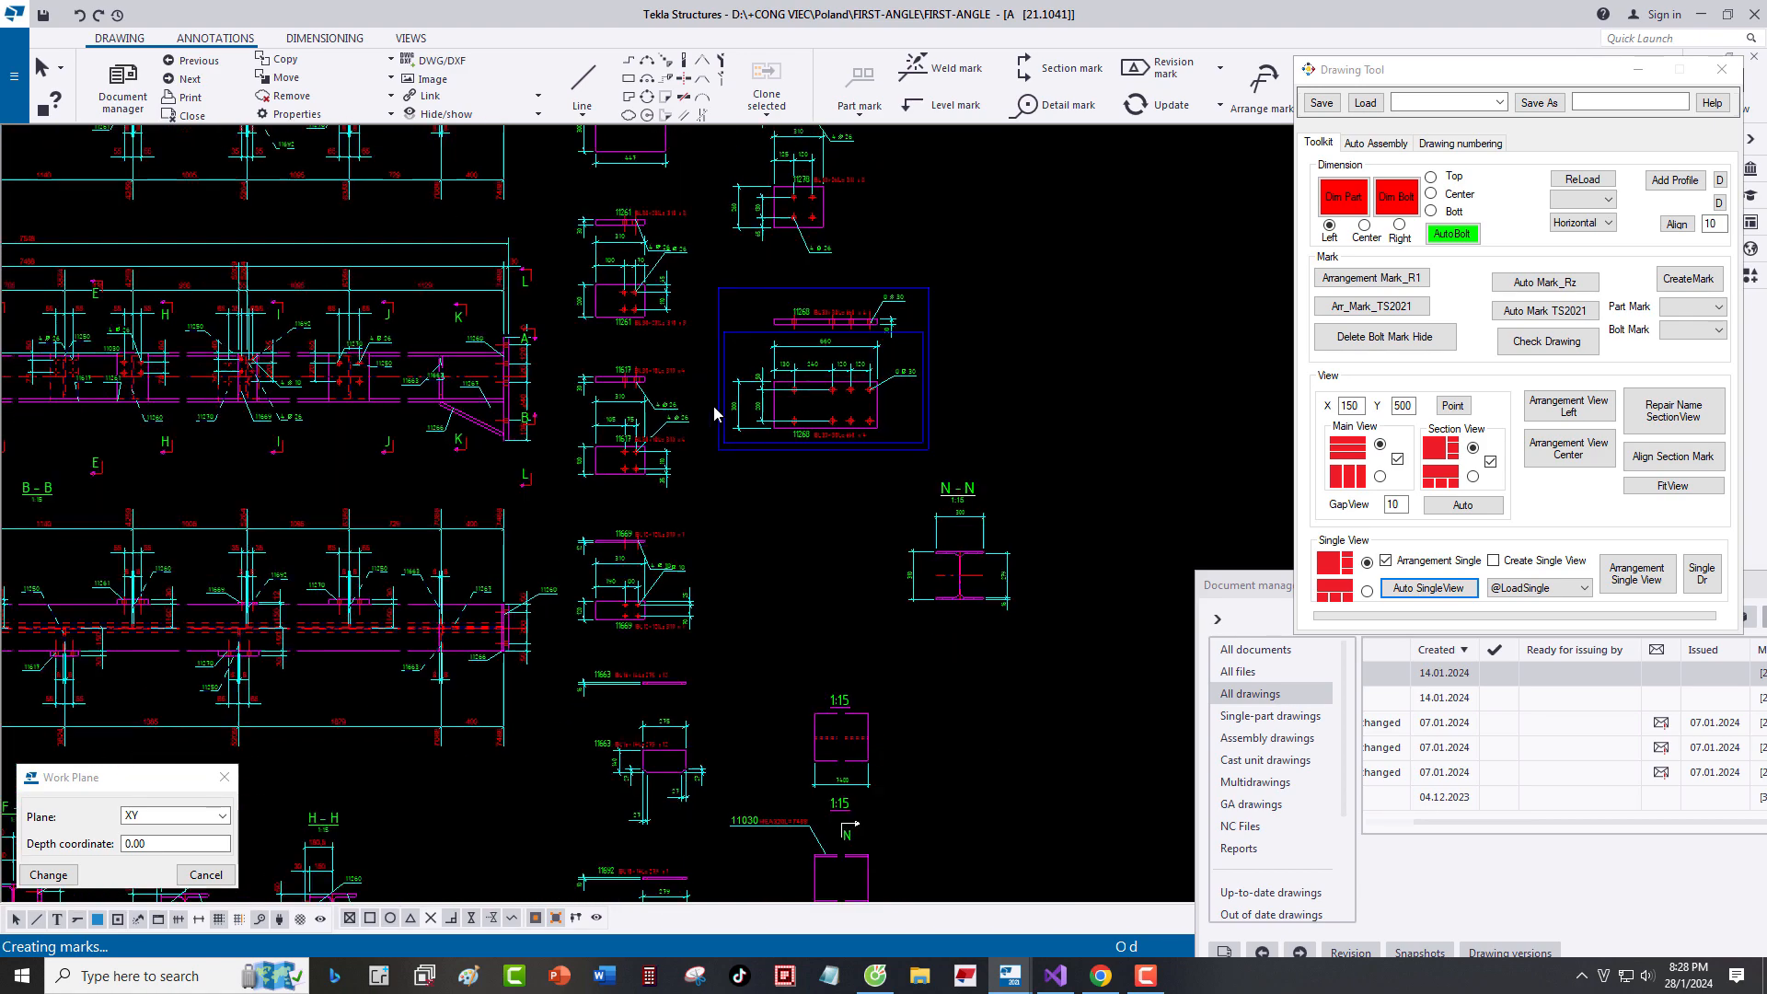
# Move on to assembly drawing [21.1204] without keeping the changes made to the current drawing.
pyautogui.scroll(-5, 716, 413)
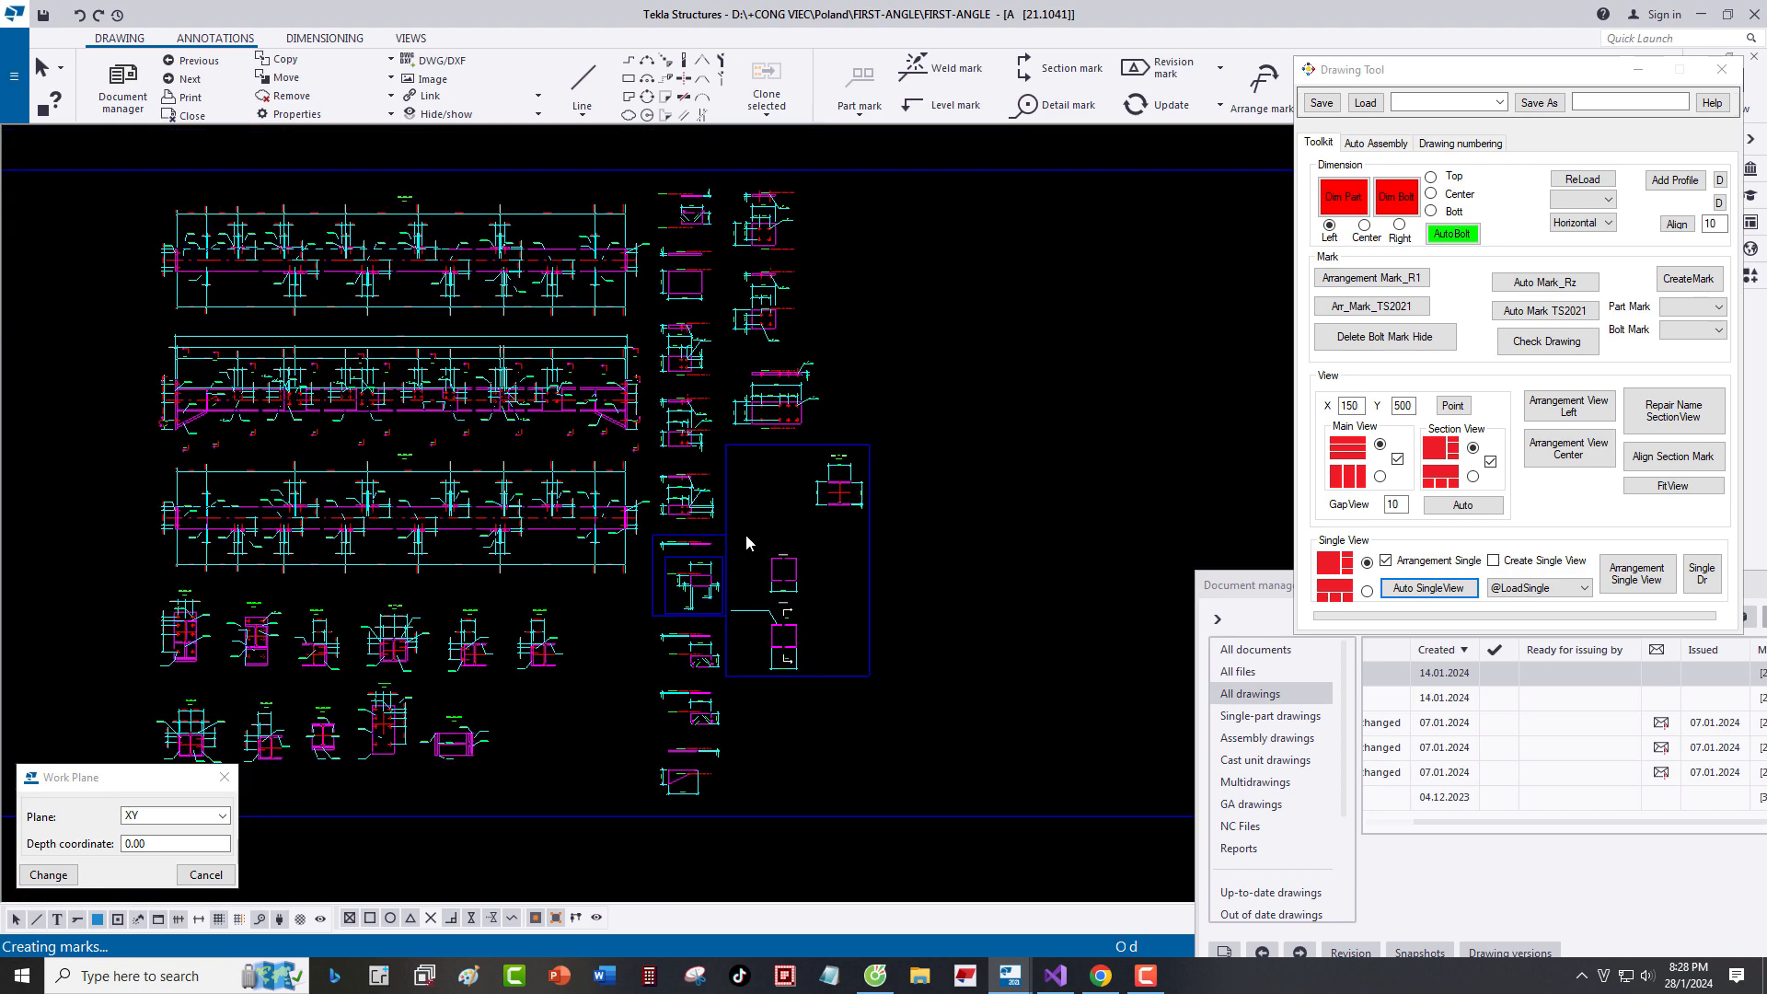
pyautogui.scroll(-2, 746, 533)
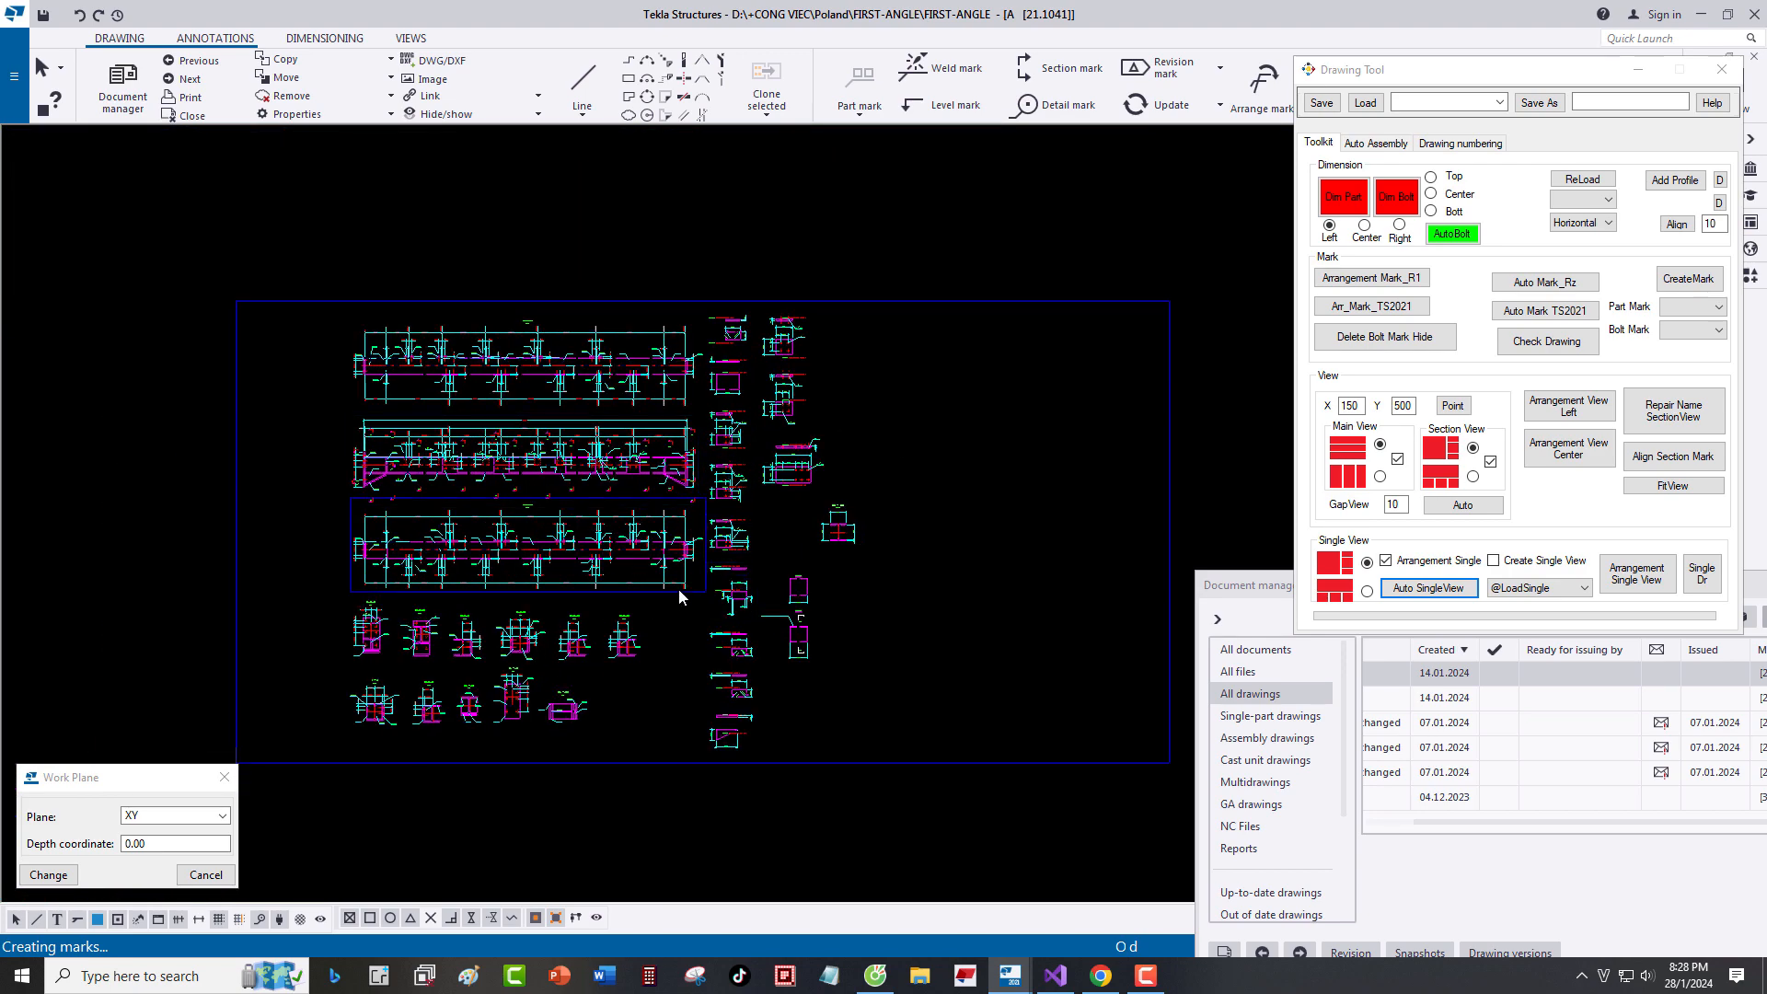
pyautogui.scroll(3, 745, 442)
pyautogui.hotkey('ctrl', 'pagedown')
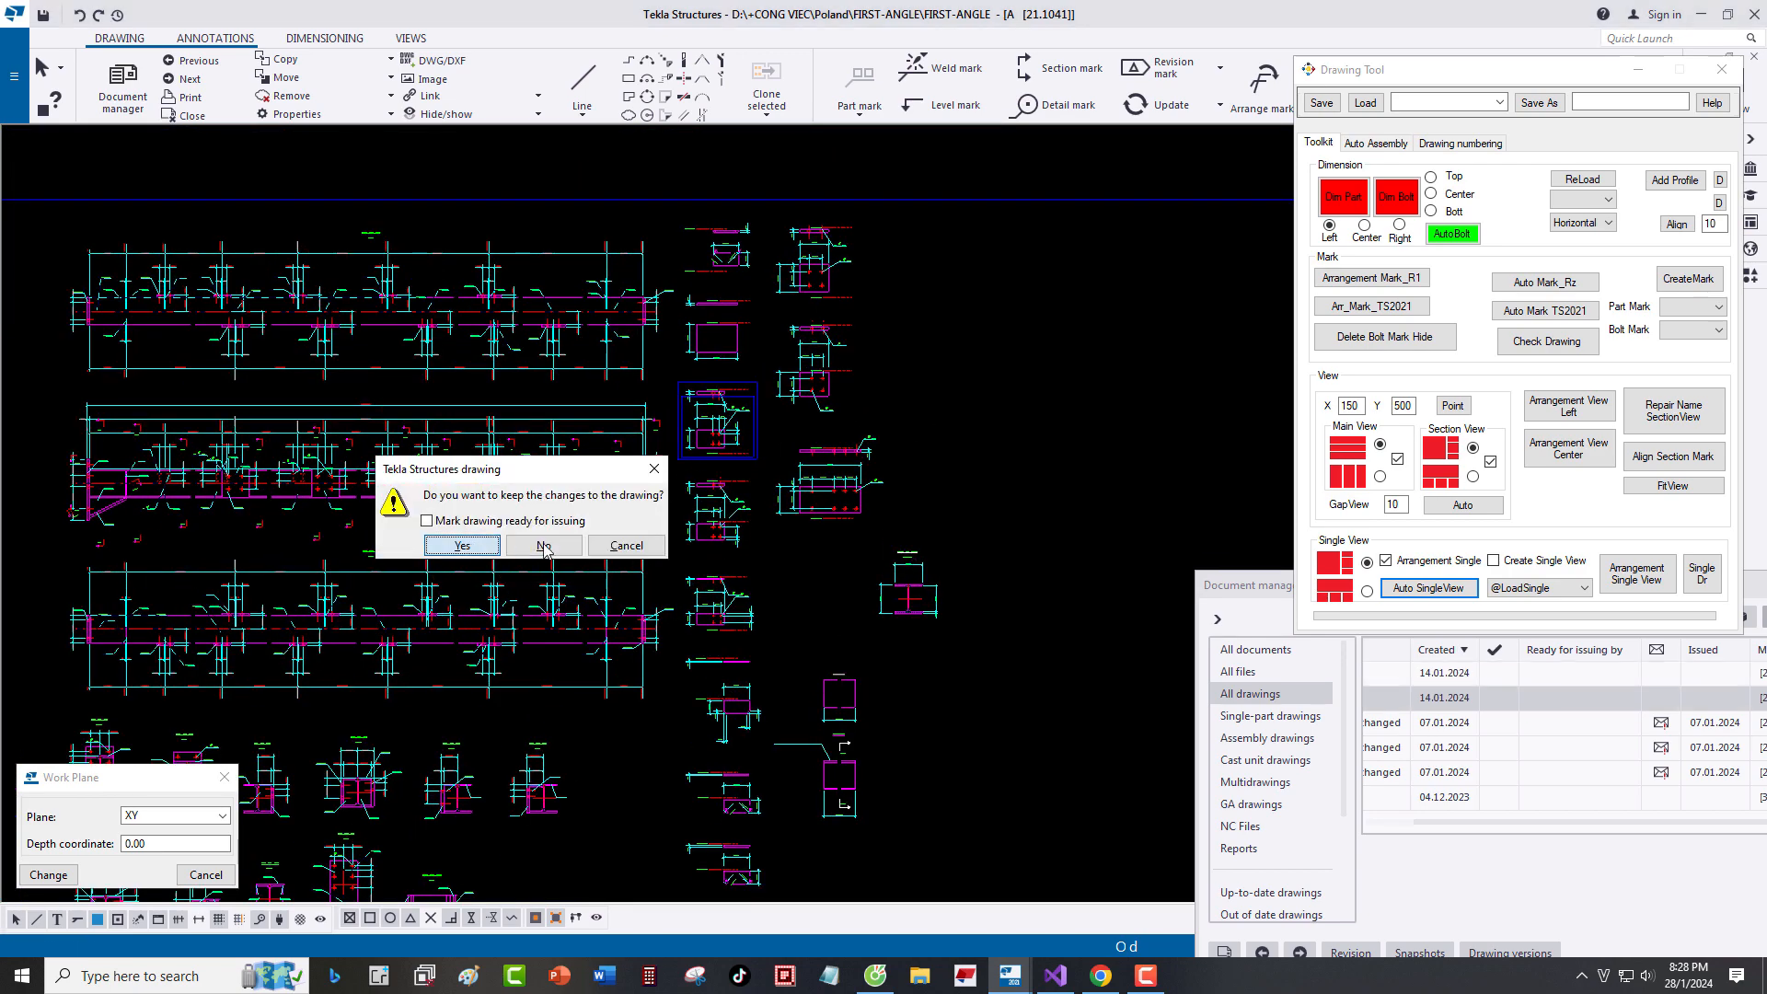
pyautogui.click(544, 545)
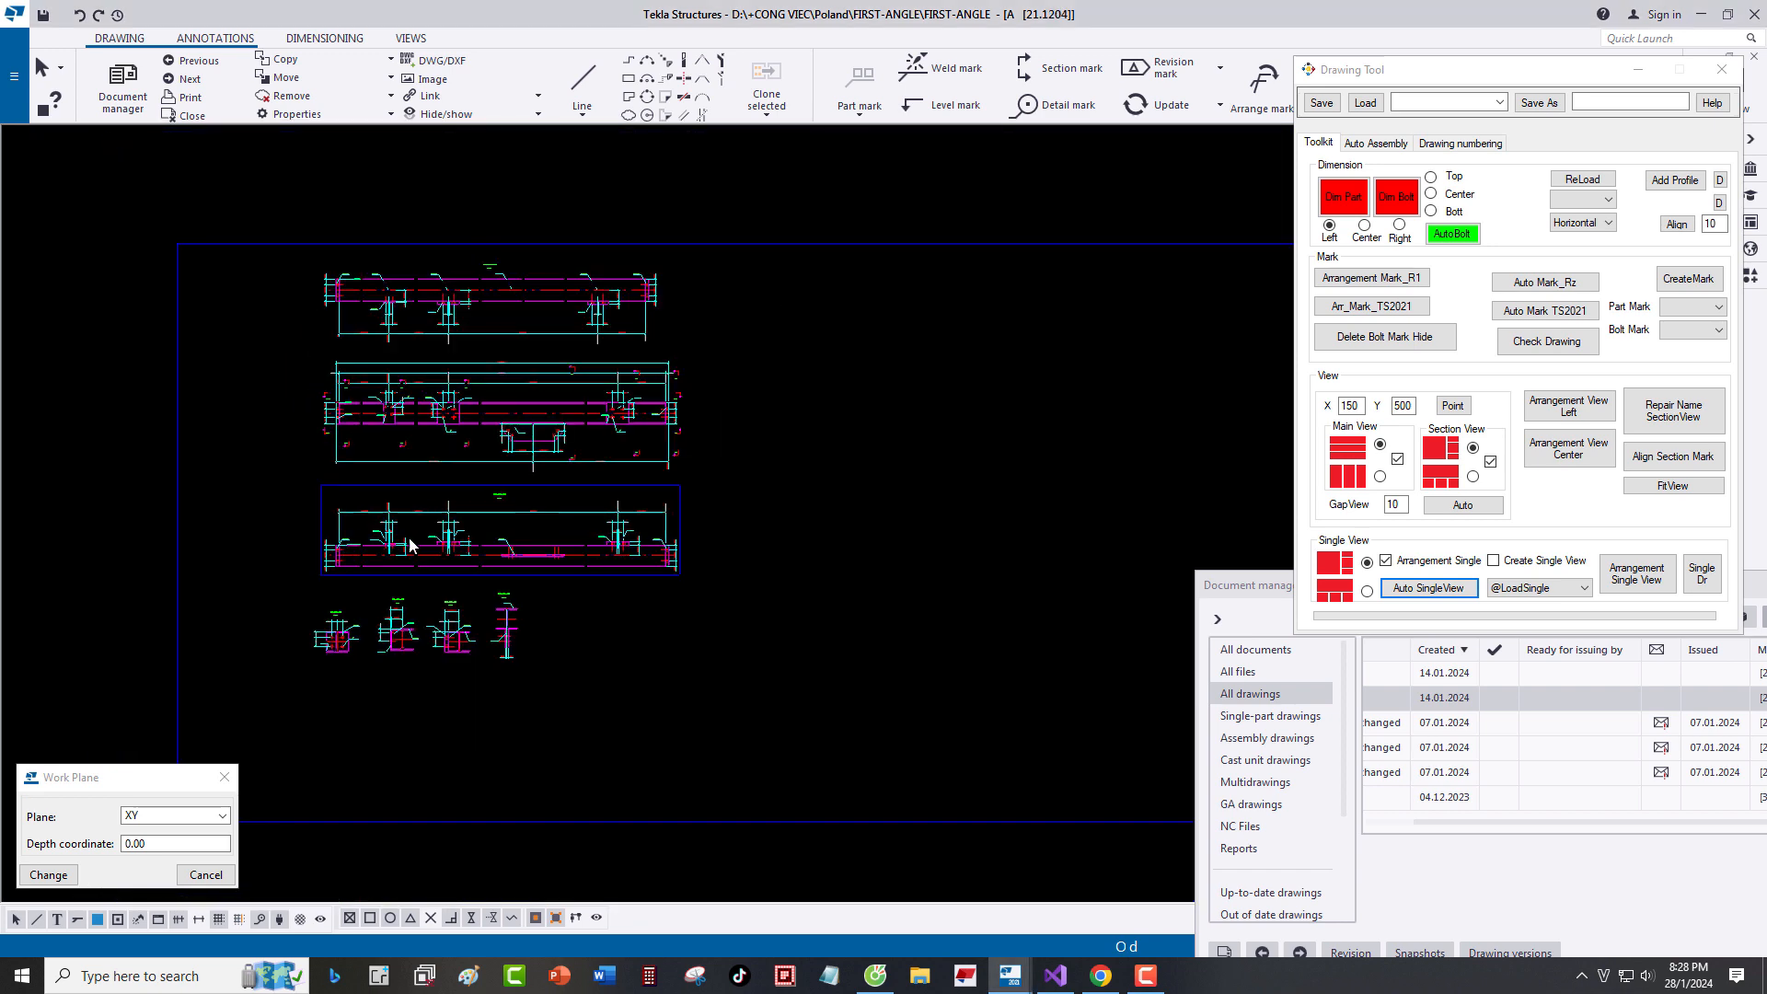
pyautogui.click(1540, 563)
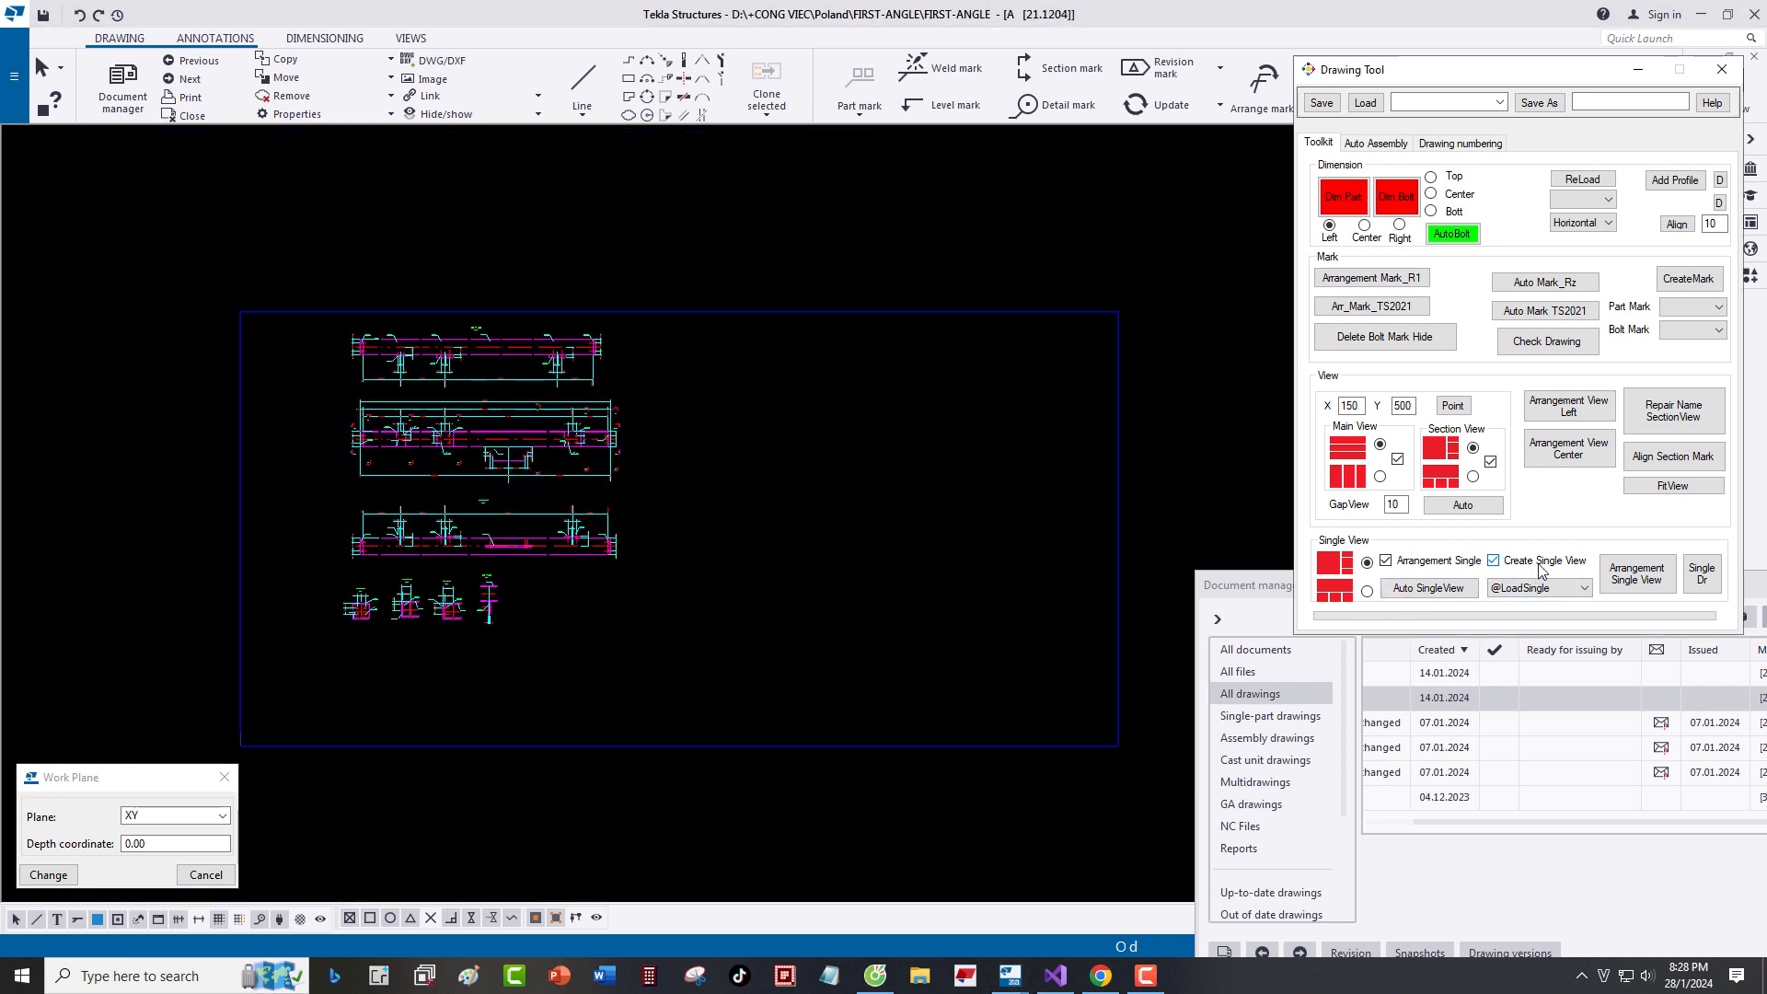
pyautogui.click(1505, 594)
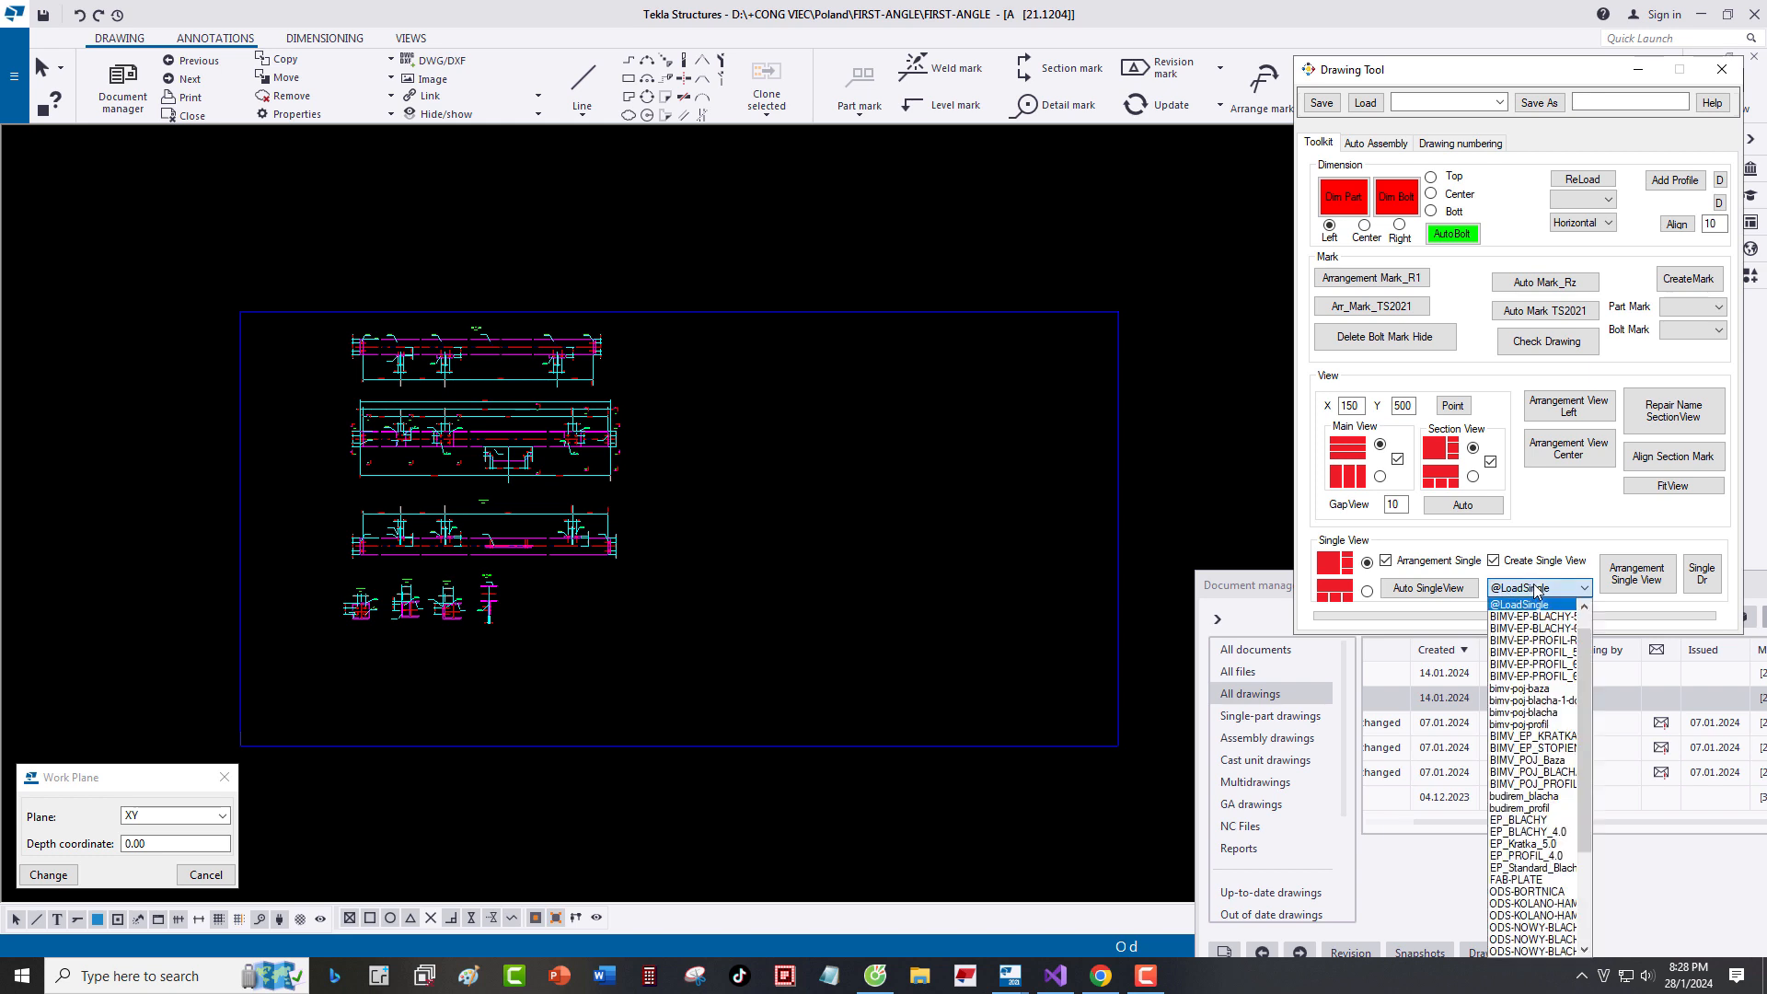
pyautogui.click(1538, 591)
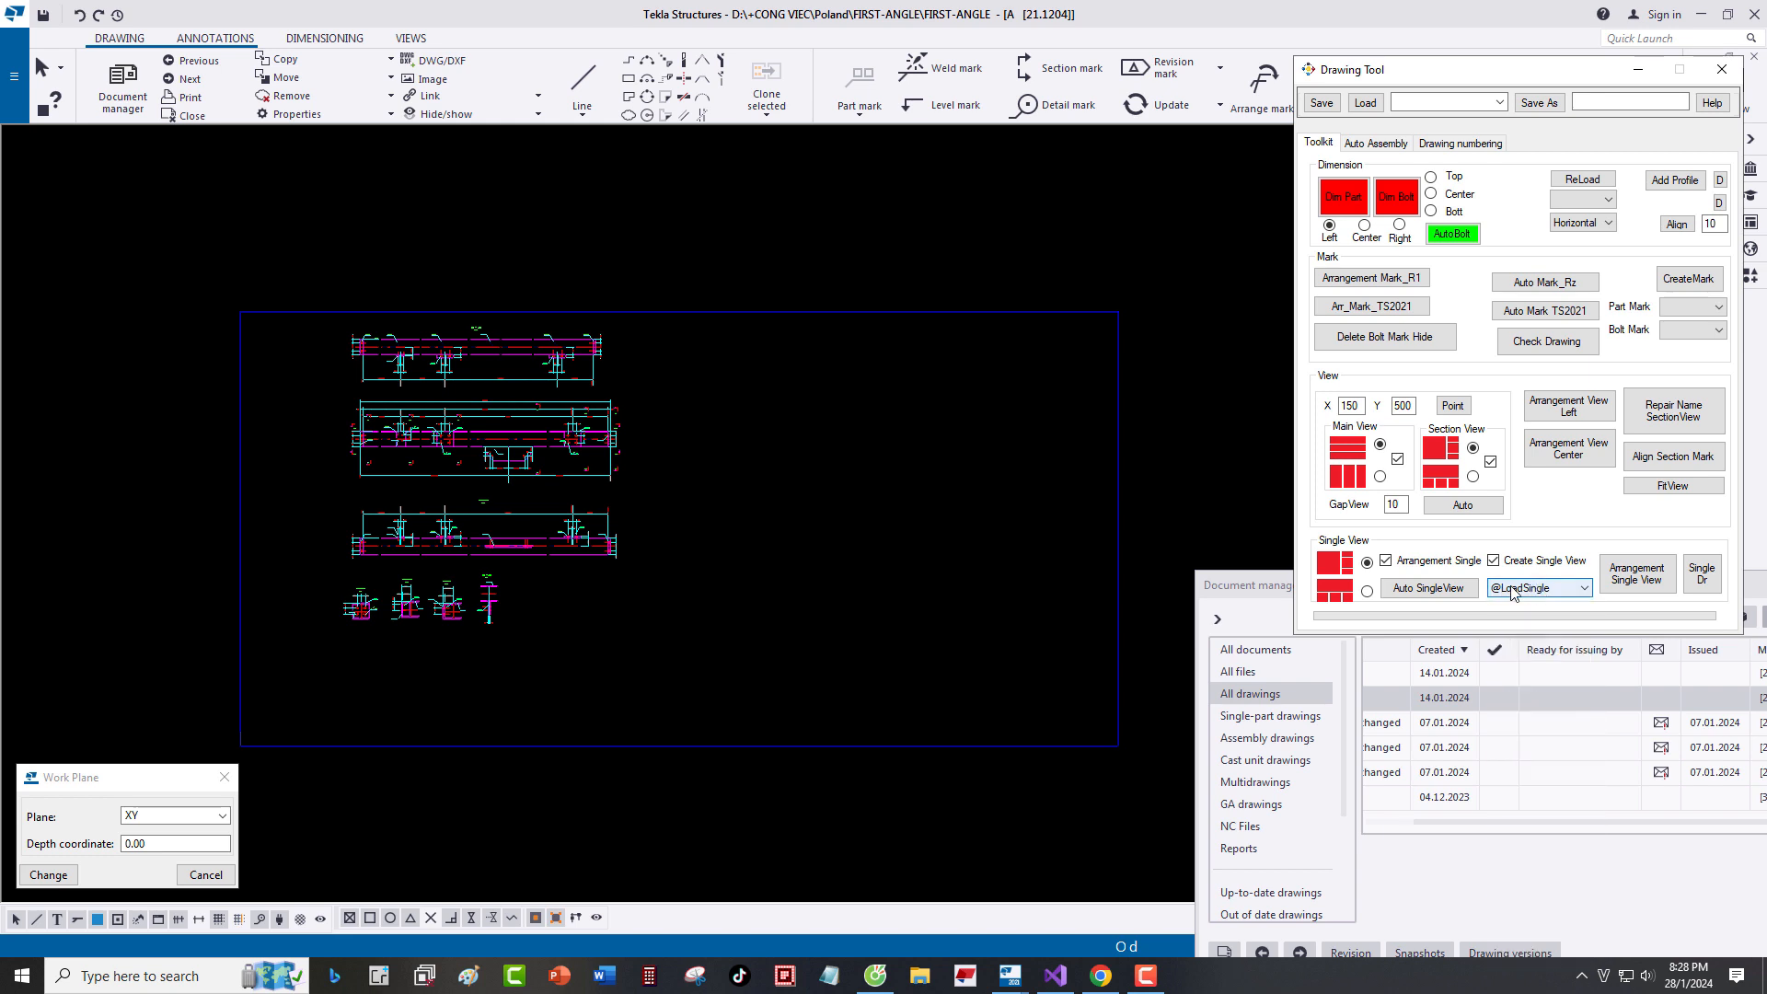
pyautogui.click(1428, 590)
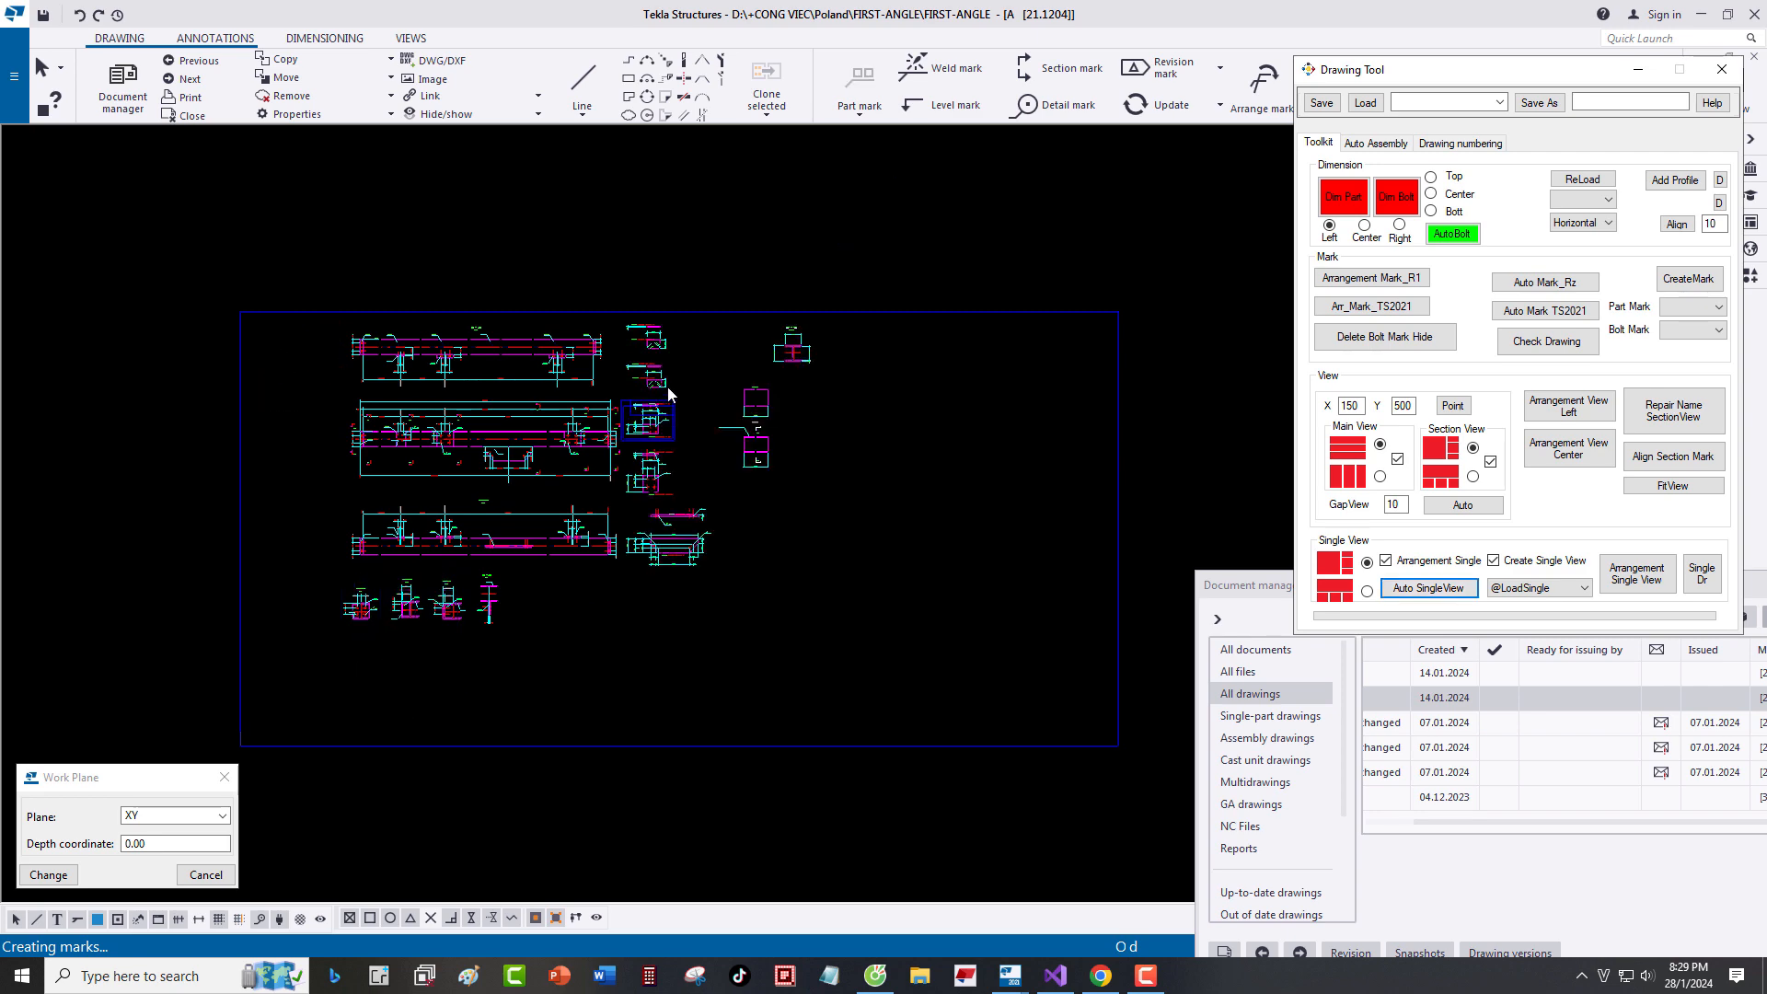
pyautogui.scroll(5, 663, 368)
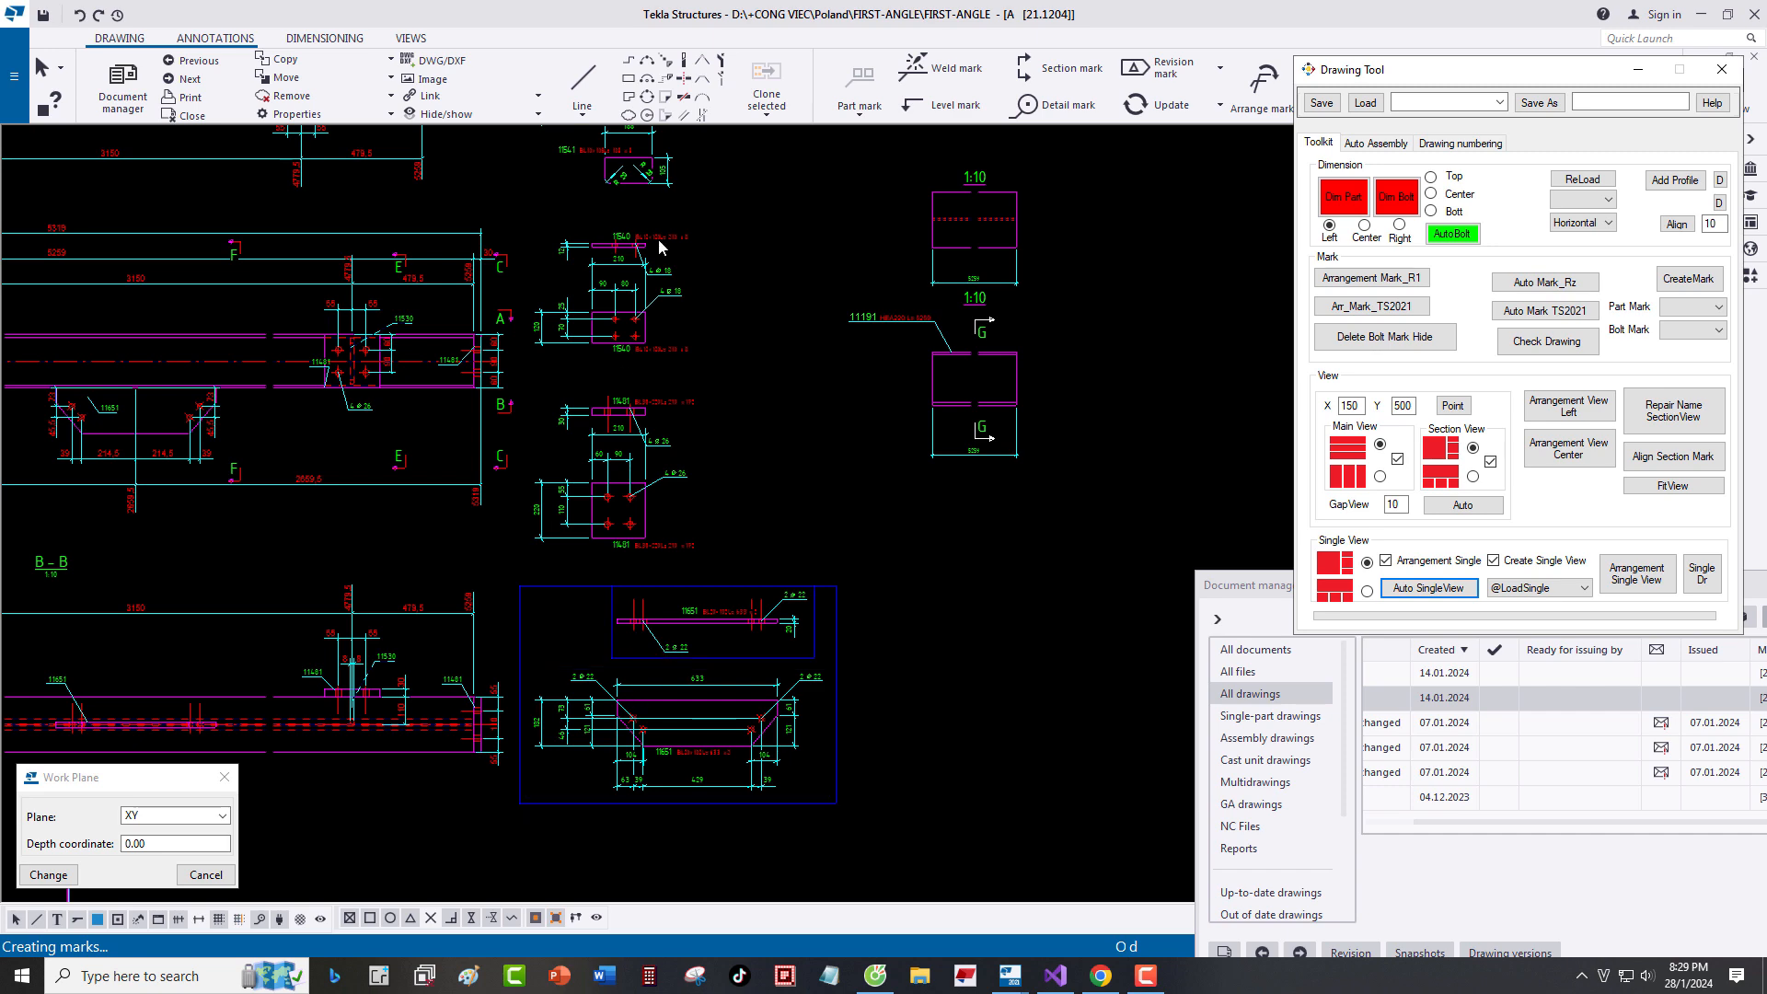
pyautogui.scroll(-6, 658, 239)
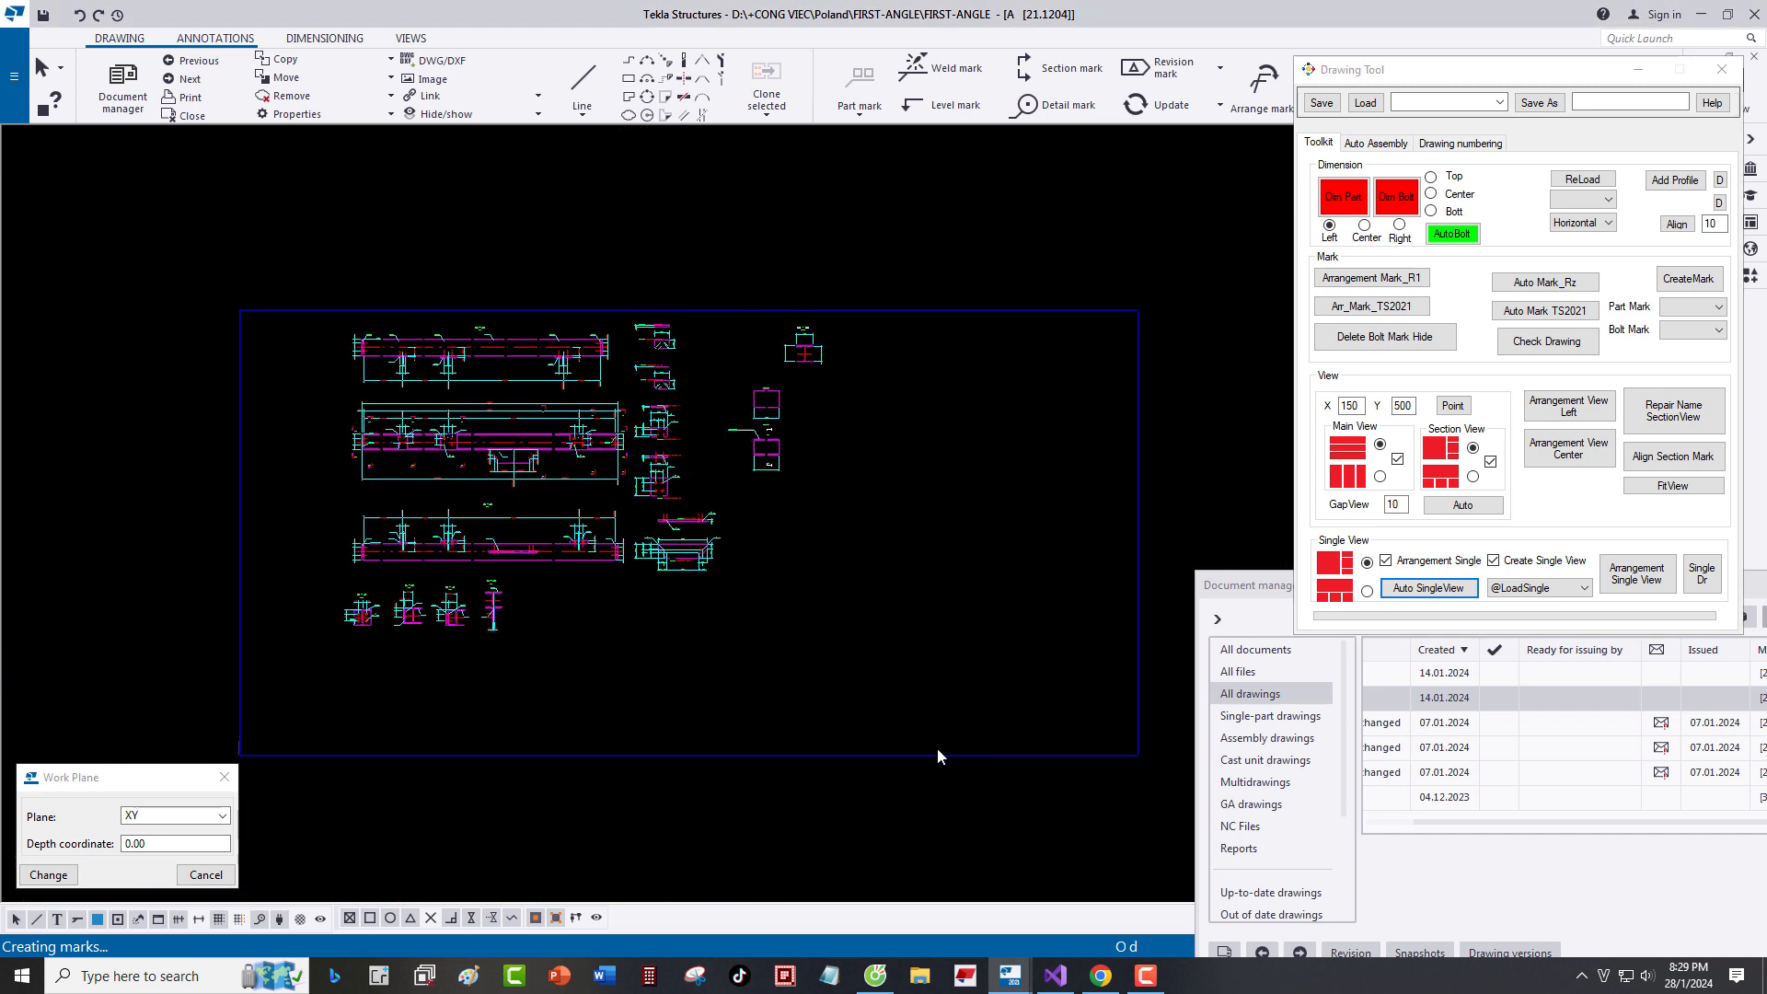
# Rearrange the single-part views below the section views with Auto SingleView and the second single-view layout.
pyautogui.click(1366, 591)
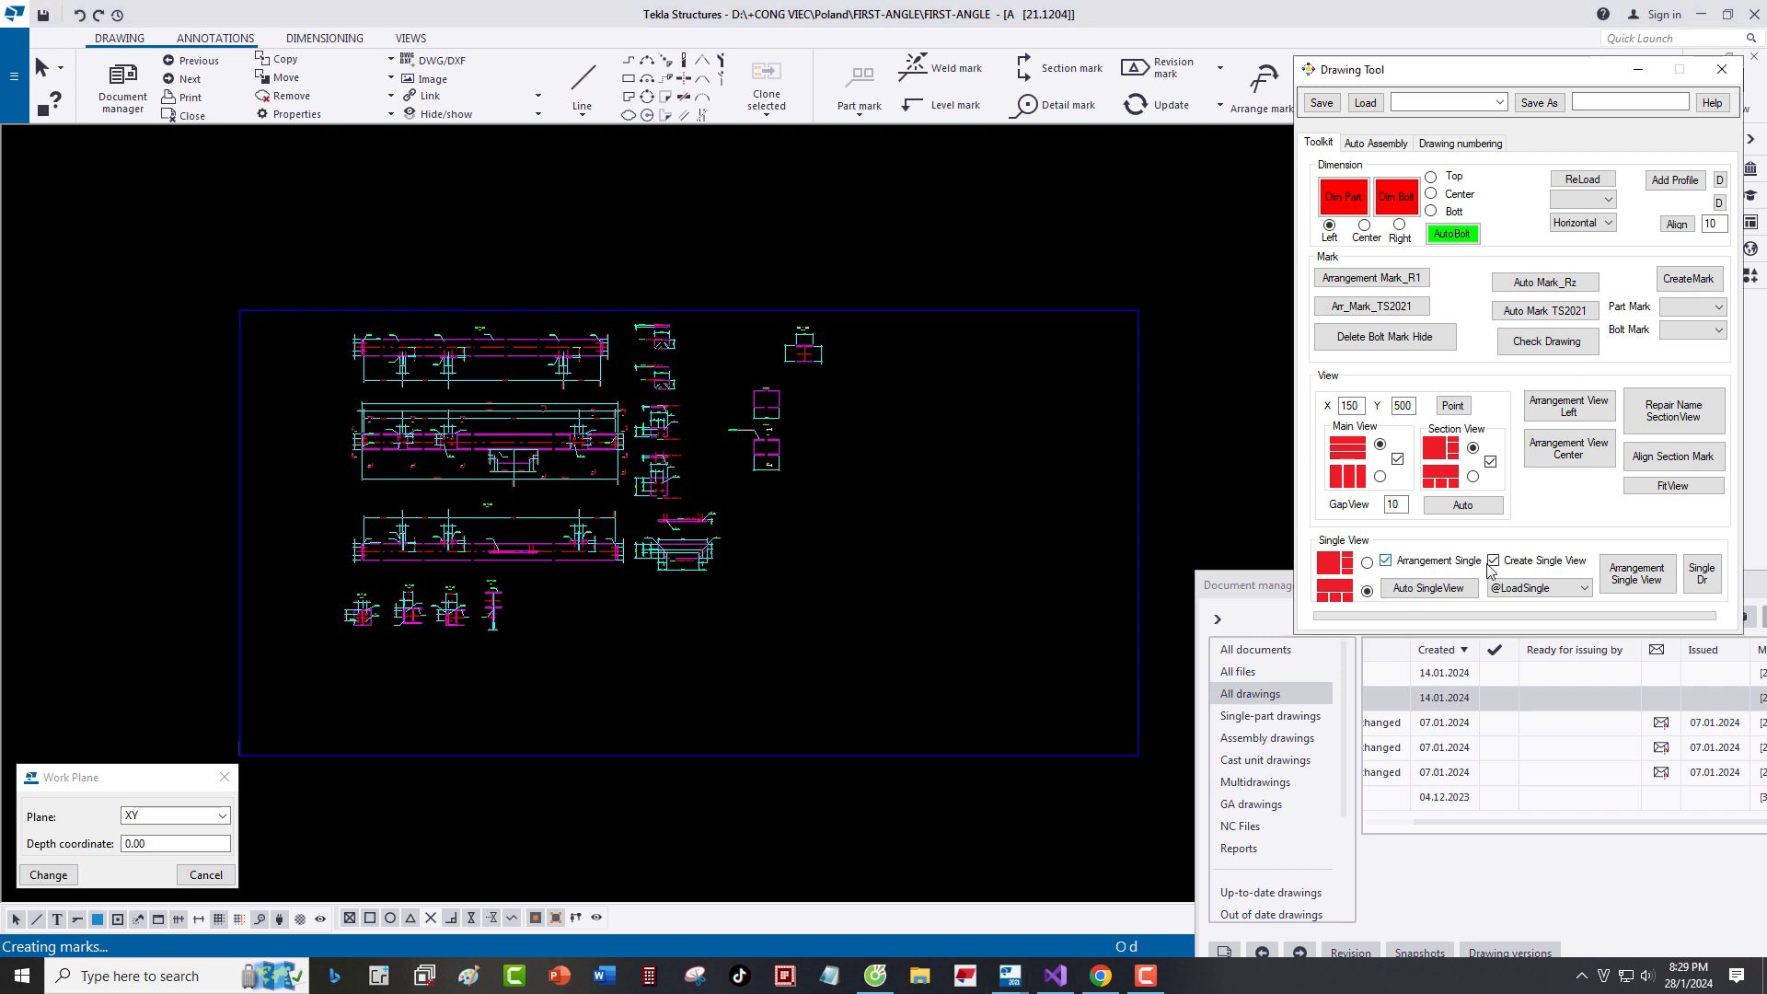
pyautogui.click(1428, 587)
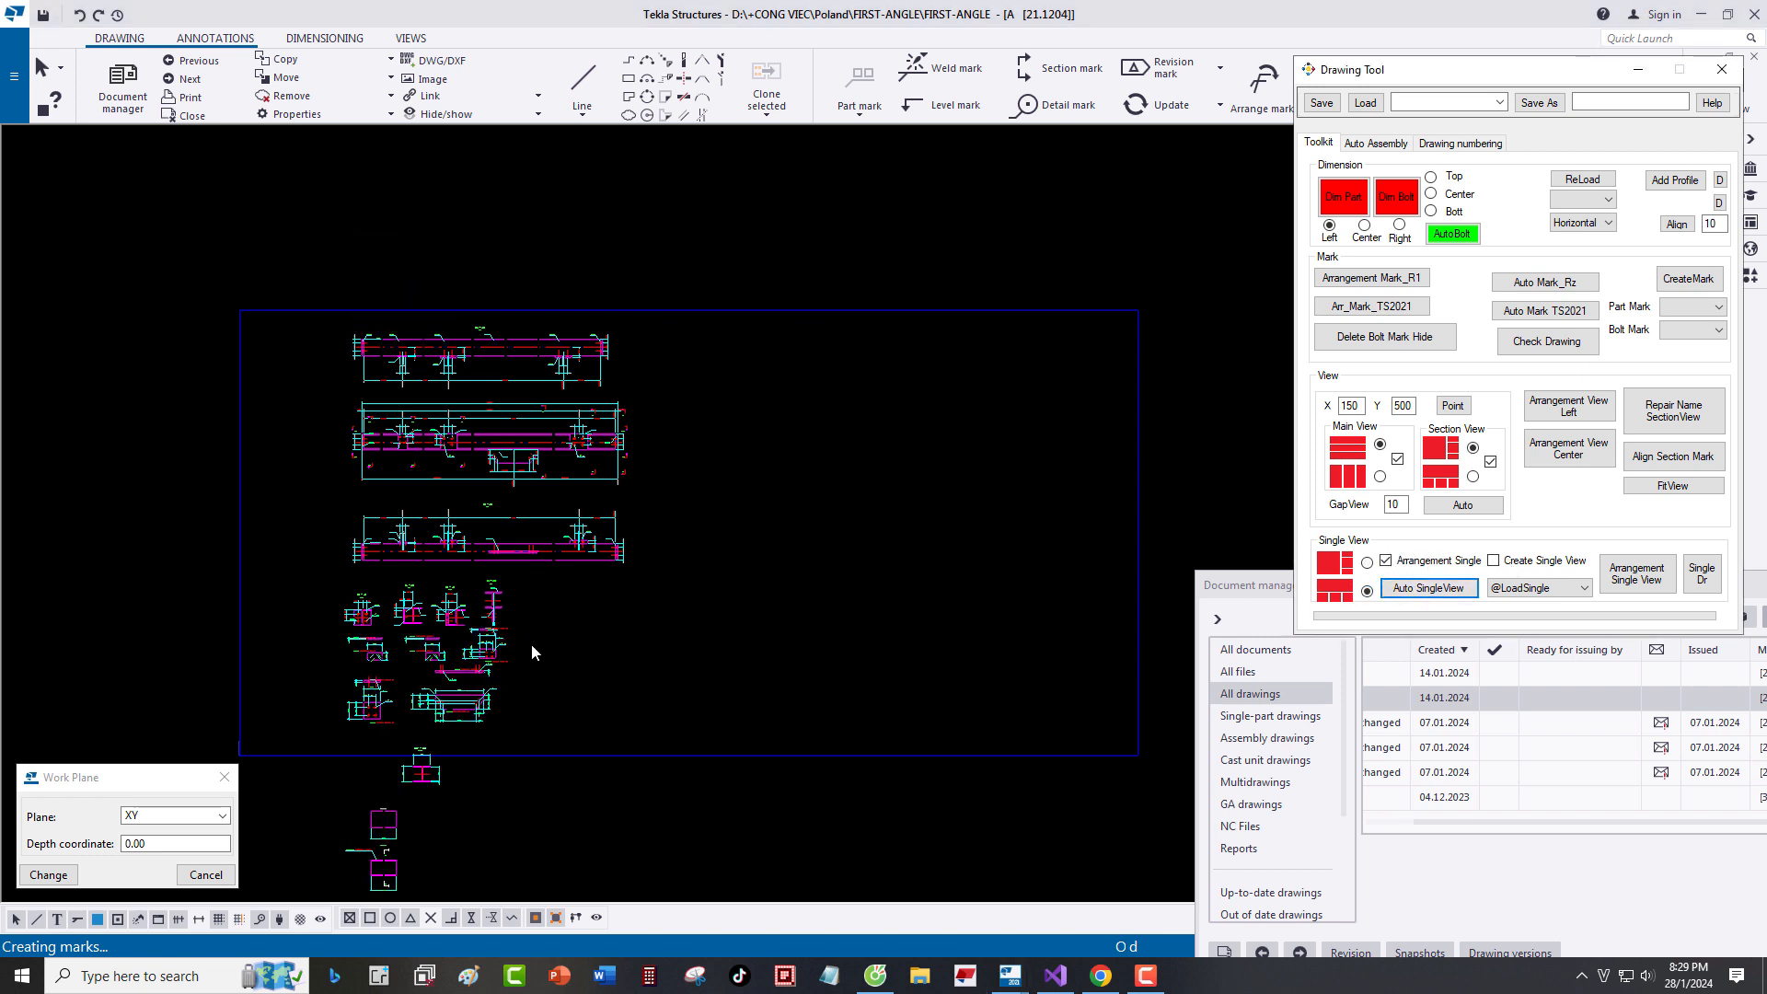
pyautogui.scroll(5, 461, 634)
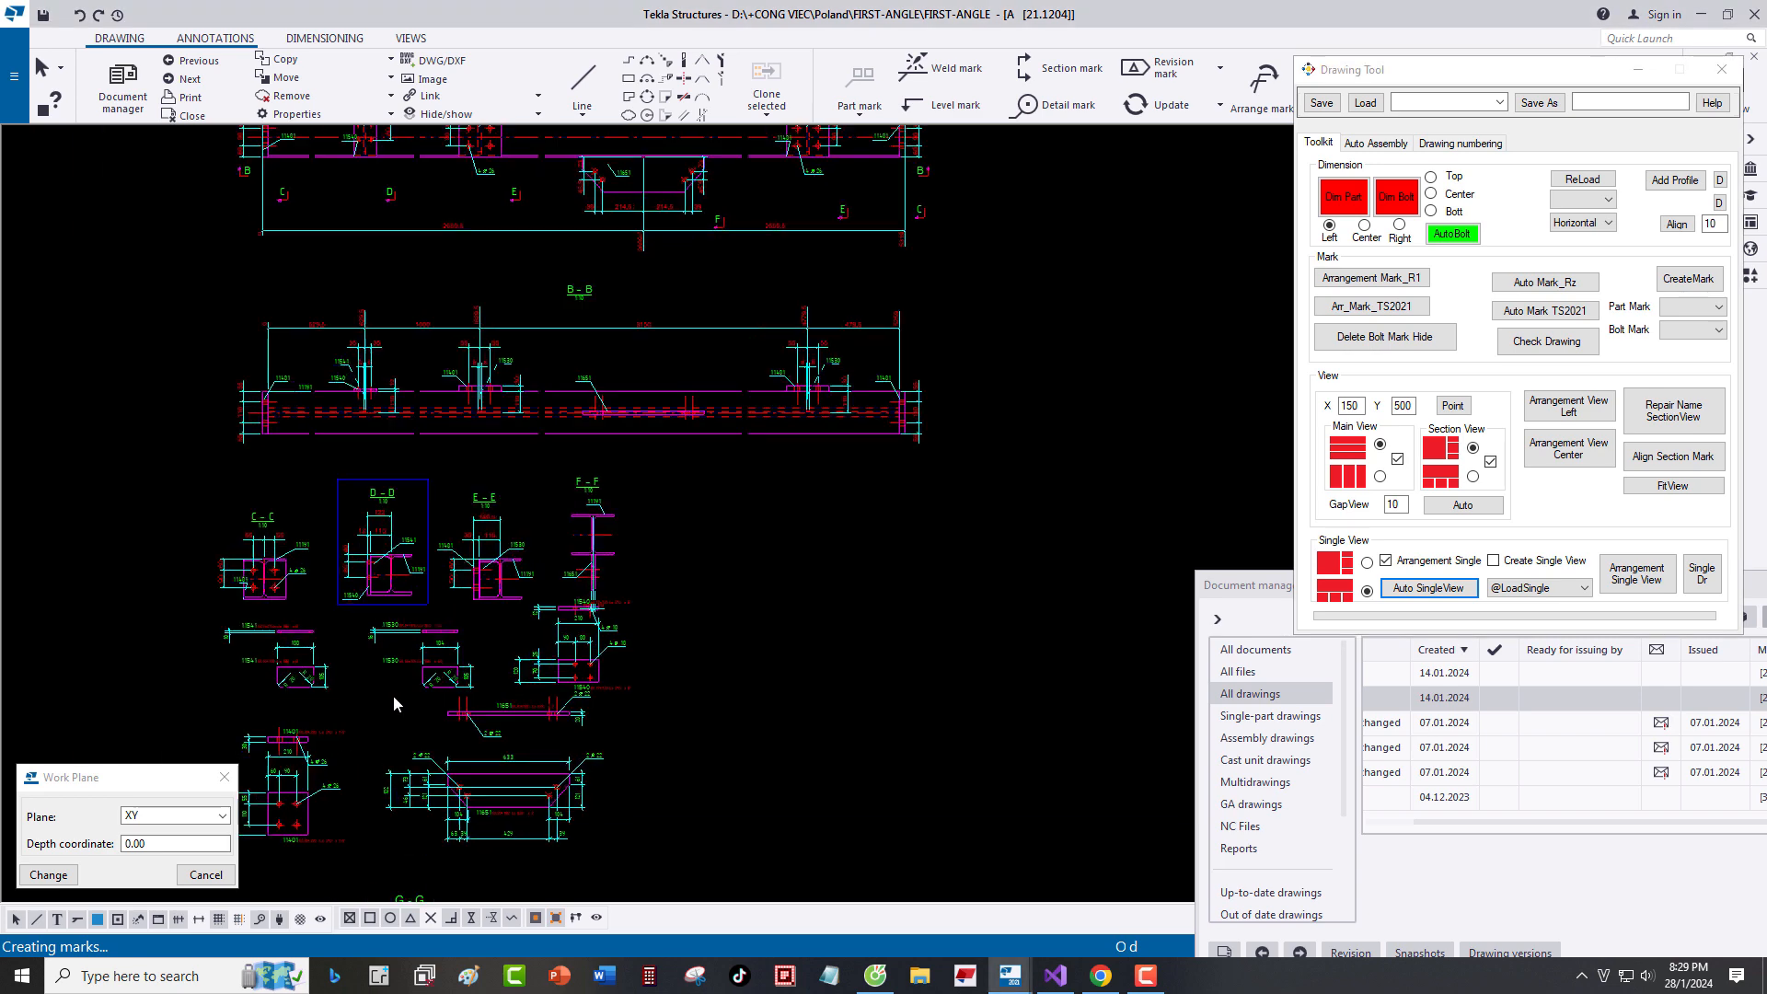
pyautogui.scroll(-5, 526, 590)
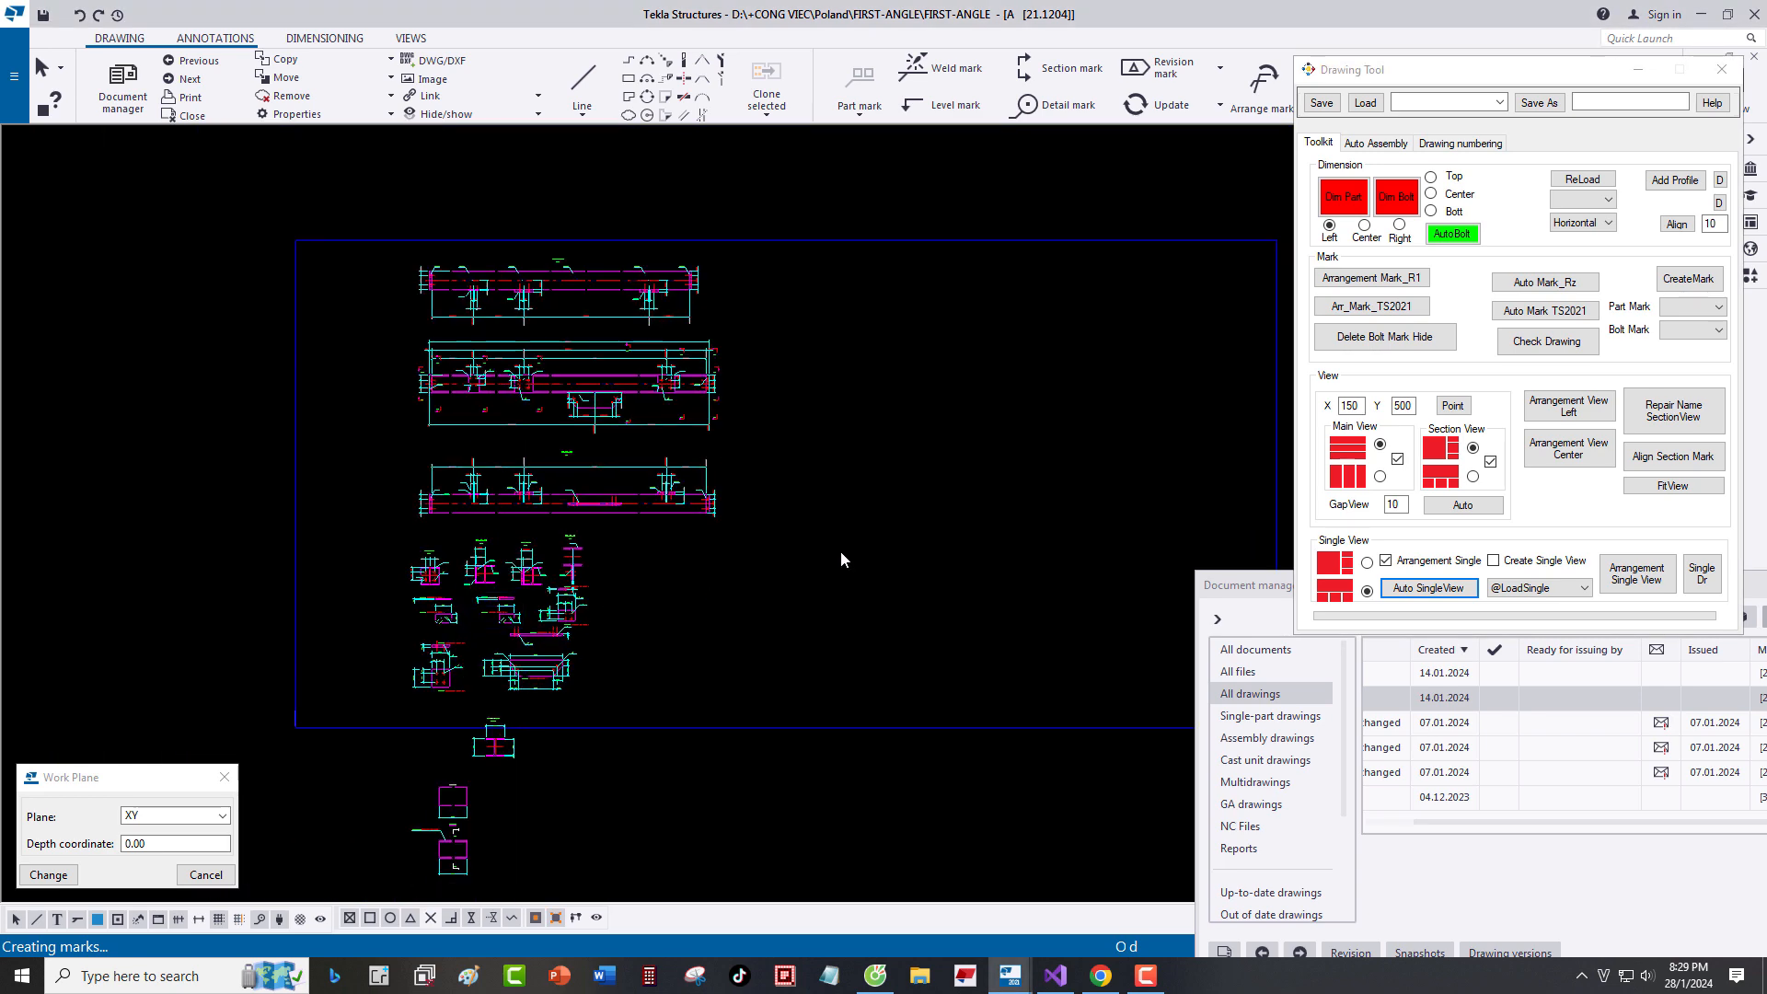
pyautogui.hotkey('ctrl', 'pagedown')
pyautogui.click(551, 547)
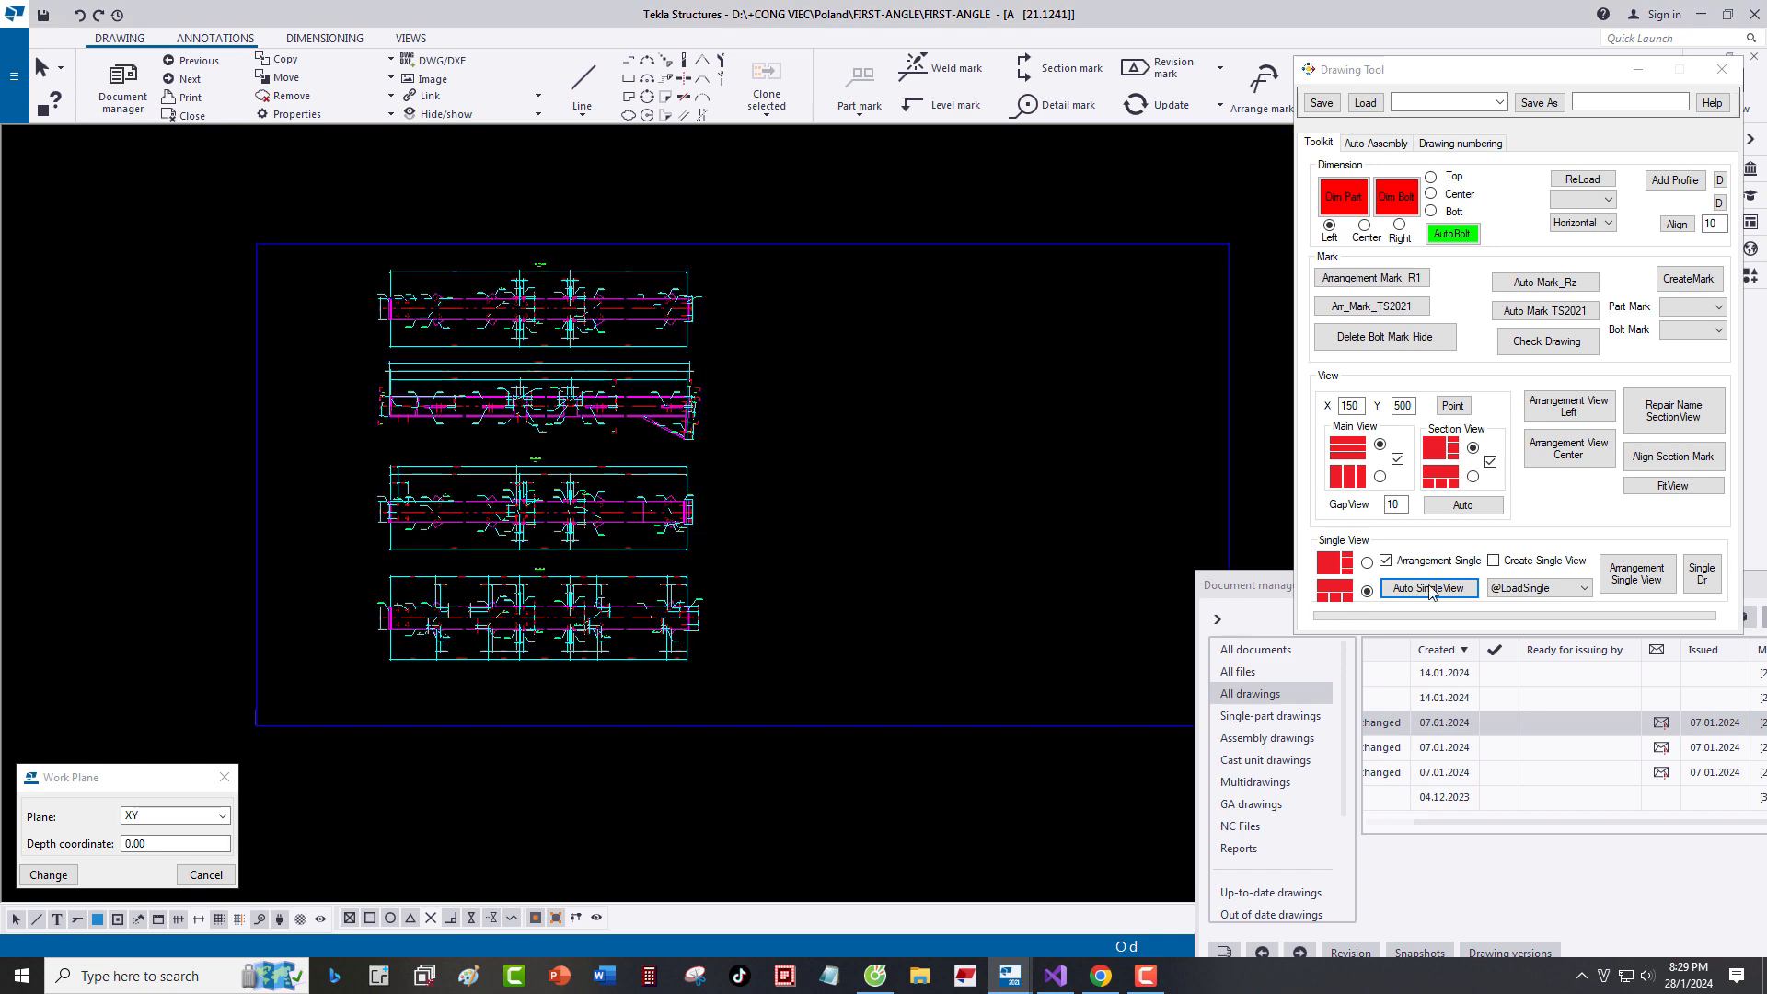
pyautogui.click(1527, 556)
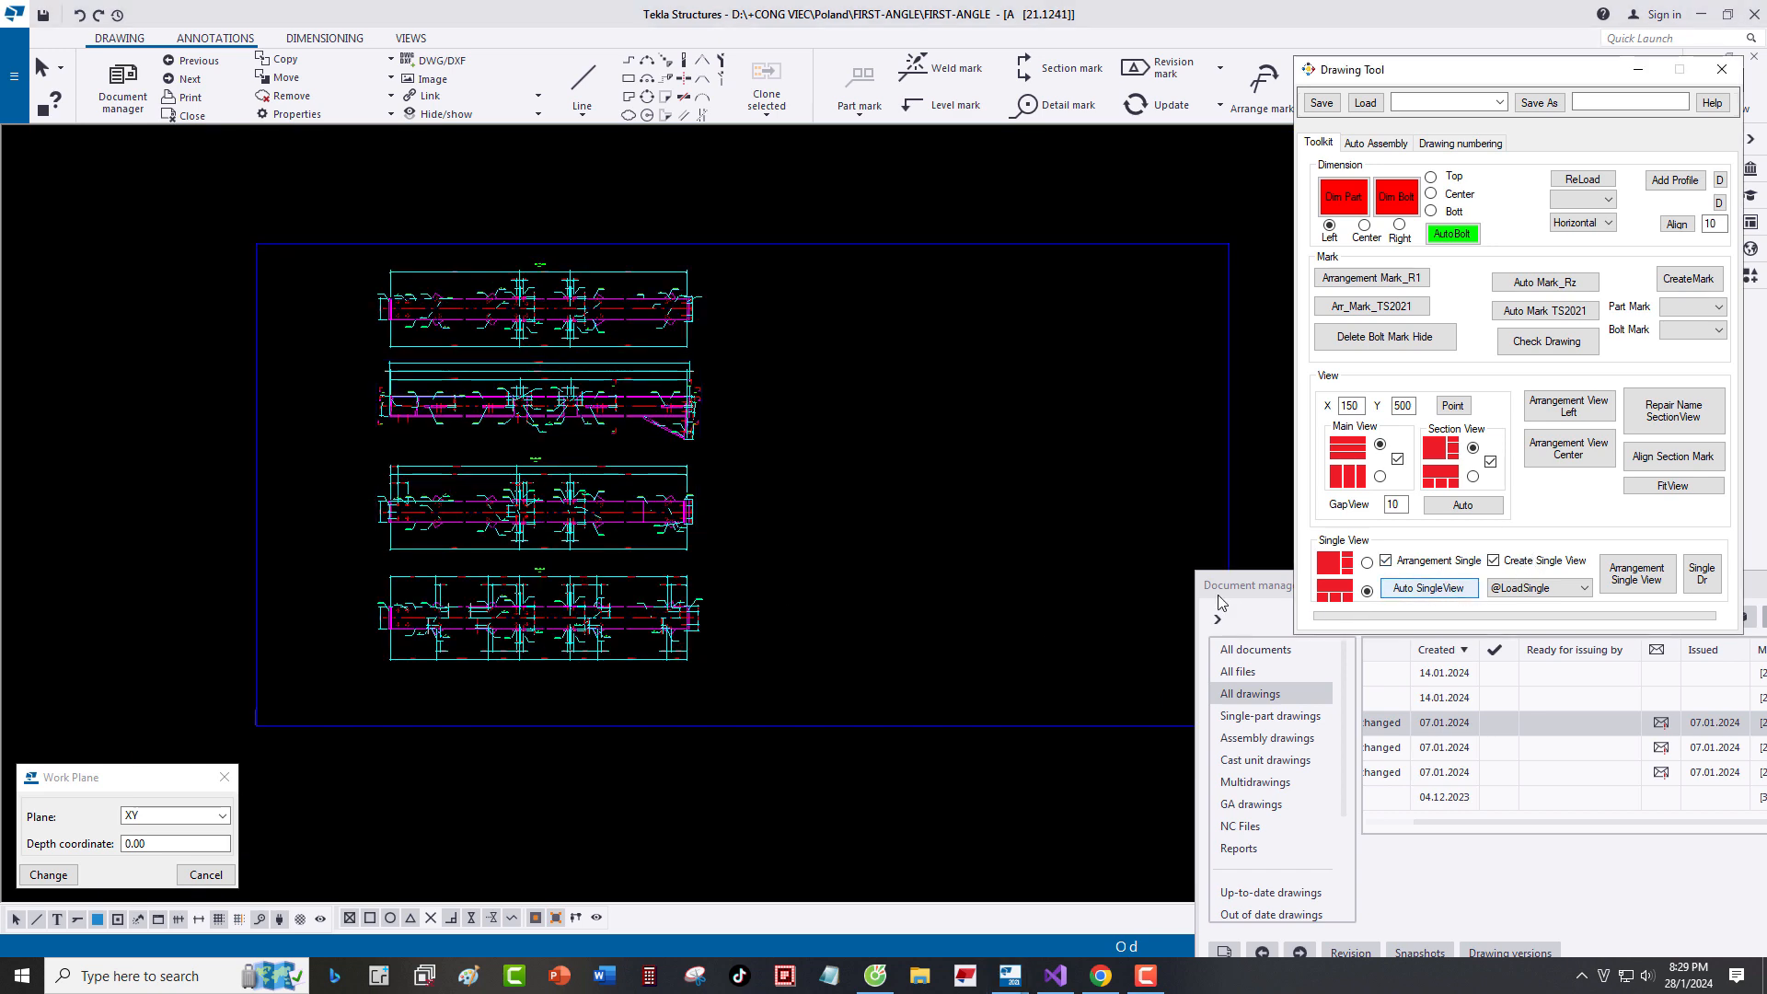
pyautogui.doubleClick(765, 588)
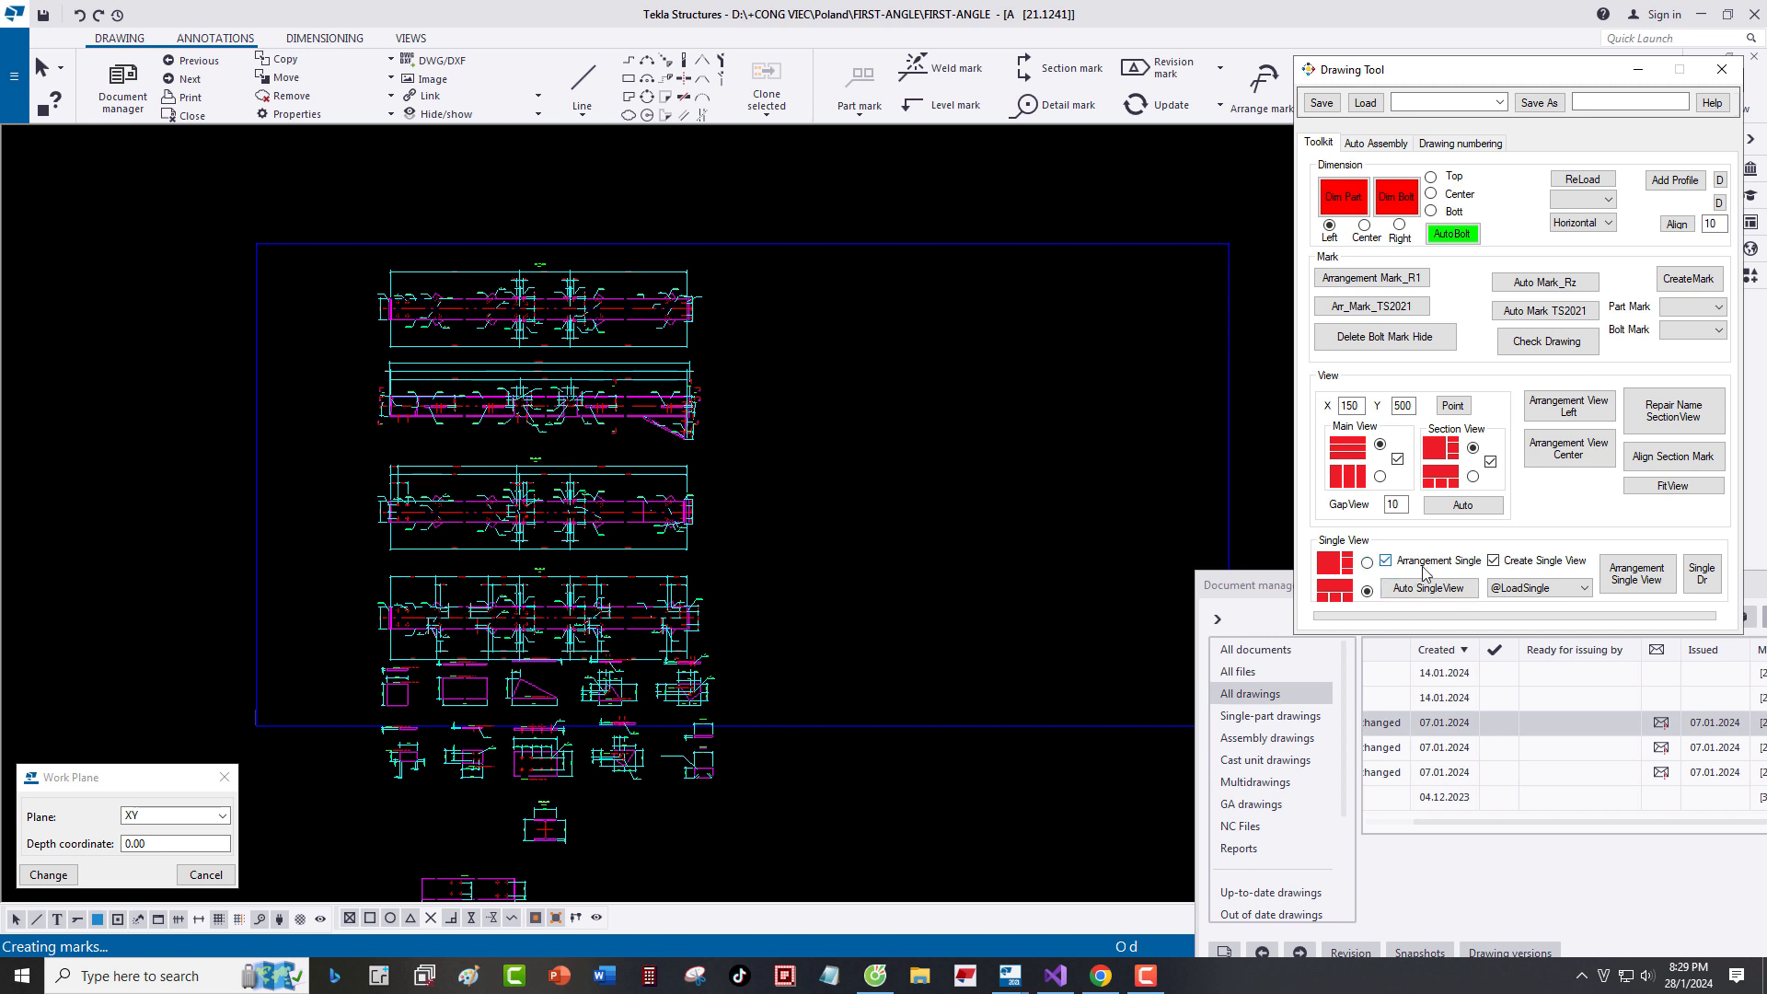
# Rearrange the single-part views of drawing [21.1241] beside the main views with Auto SingleView and the first single-view layout.
pyautogui.click(1368, 563)
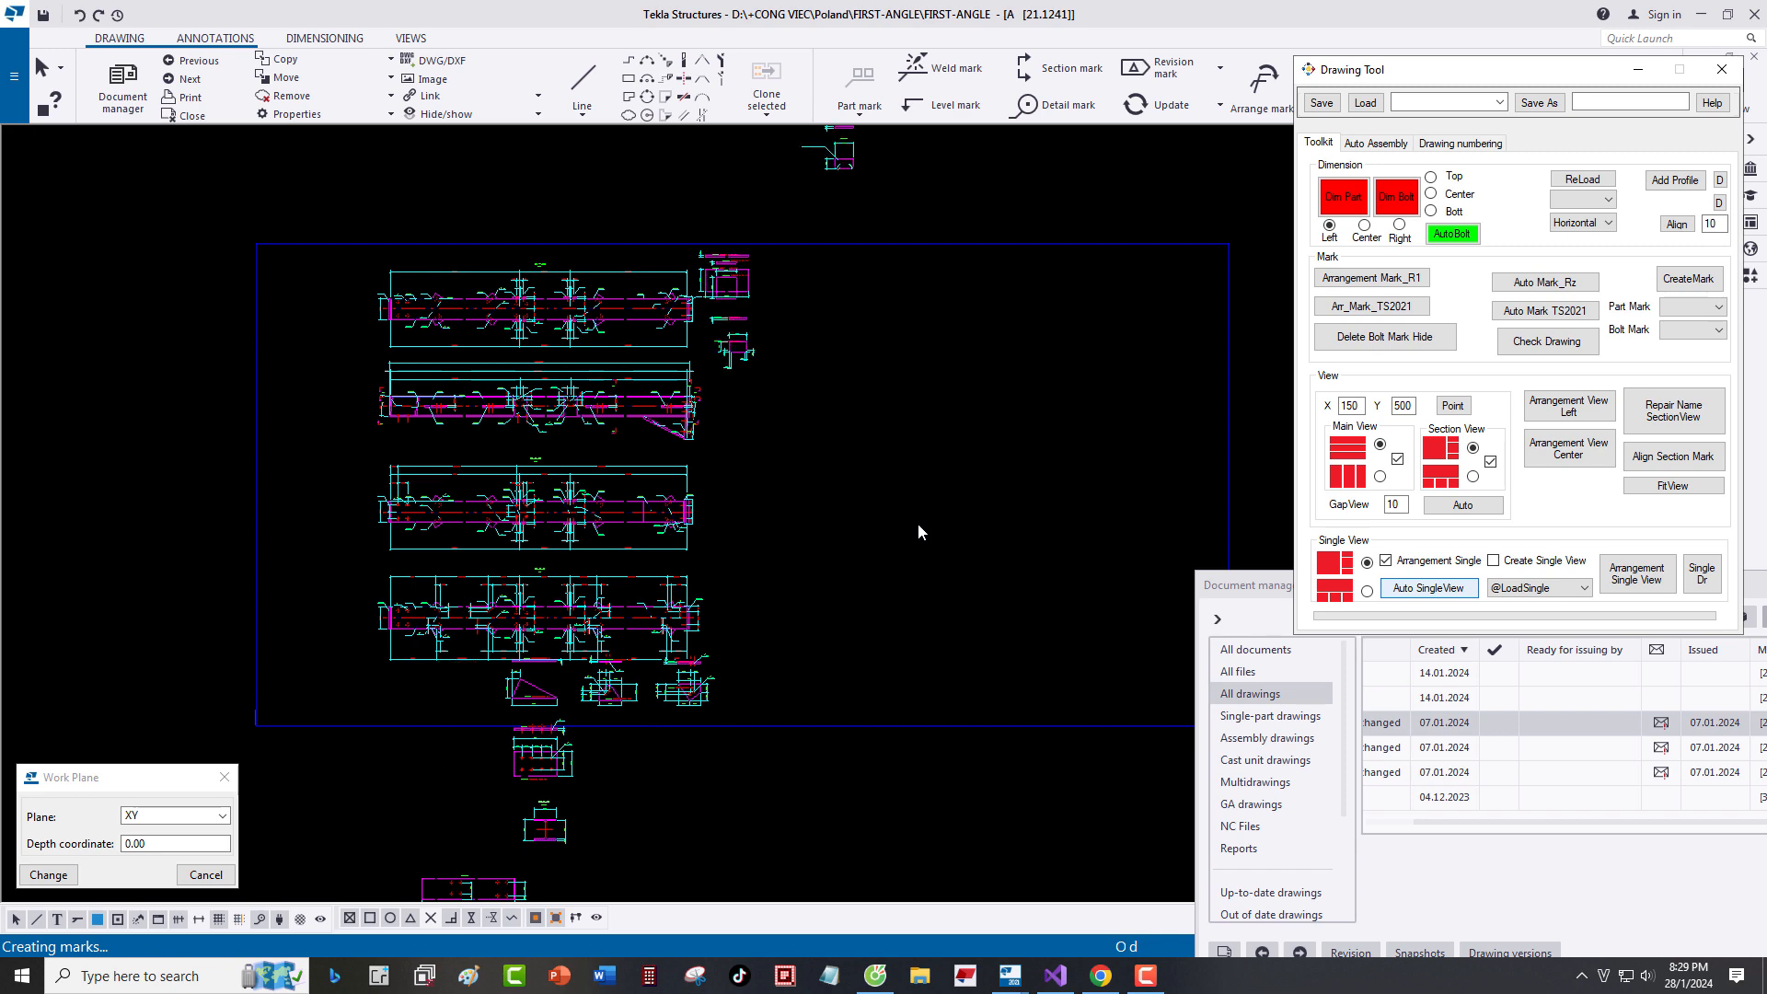
pyautogui.scroll(5, 771, 543)
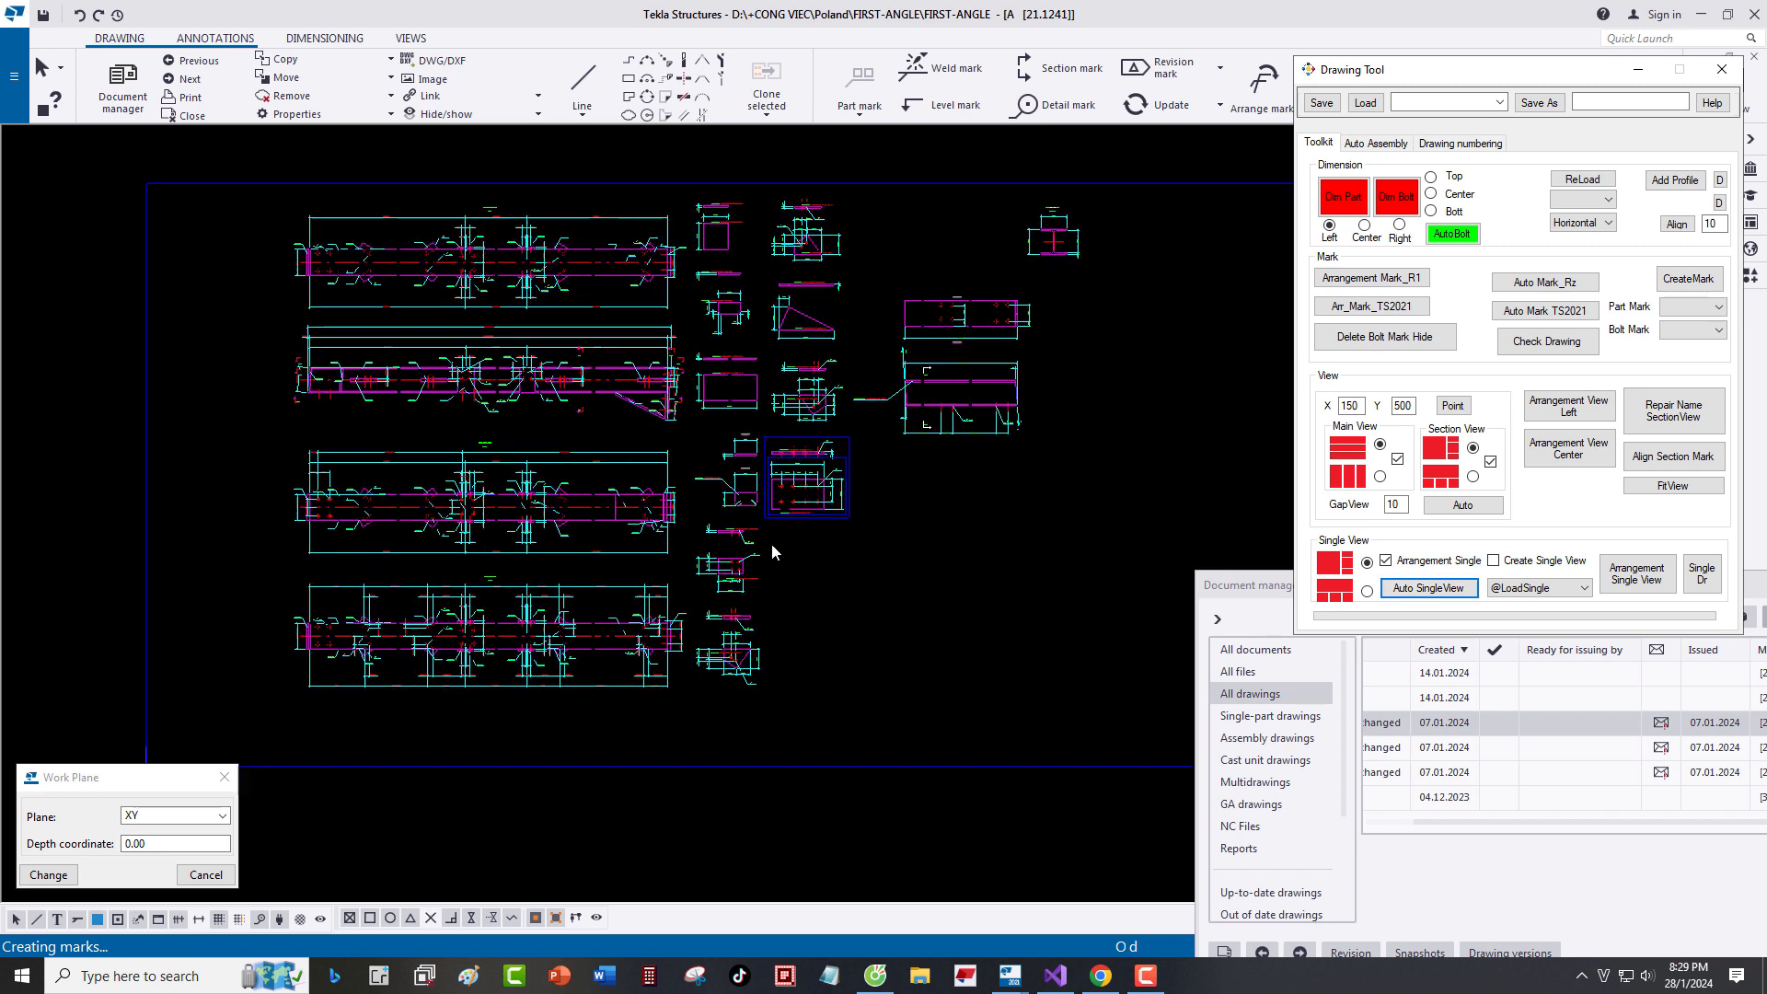
# Examine the marks, dimensions and spacing of the rearranged plate views, such as 11448, 11234, 11444 and 11357.
pyautogui.scroll(2, 758, 718)
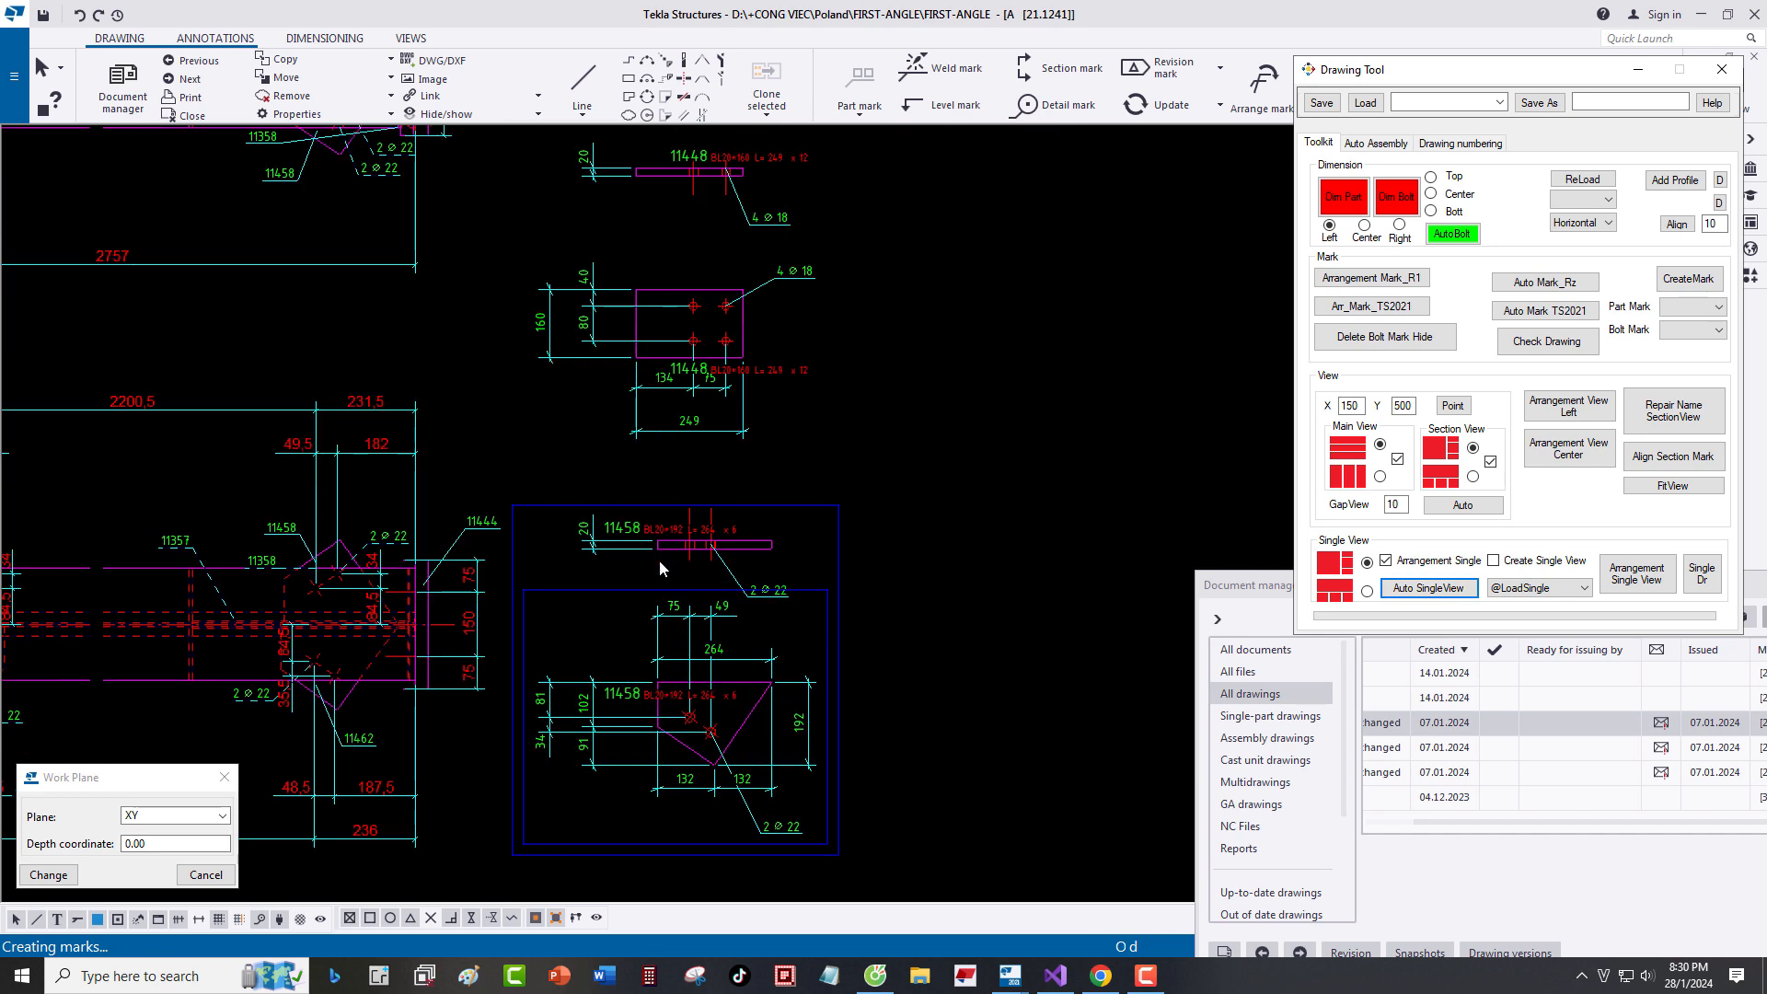
pyautogui.moveTo(642, 324)
pyautogui.mouseDown(button='middle')
pyautogui.moveTo(632, 425)
pyautogui.moveTo(653, 547)
pyautogui.mouseUp(button='middle')
pyautogui.scroll(2, 603, 397)
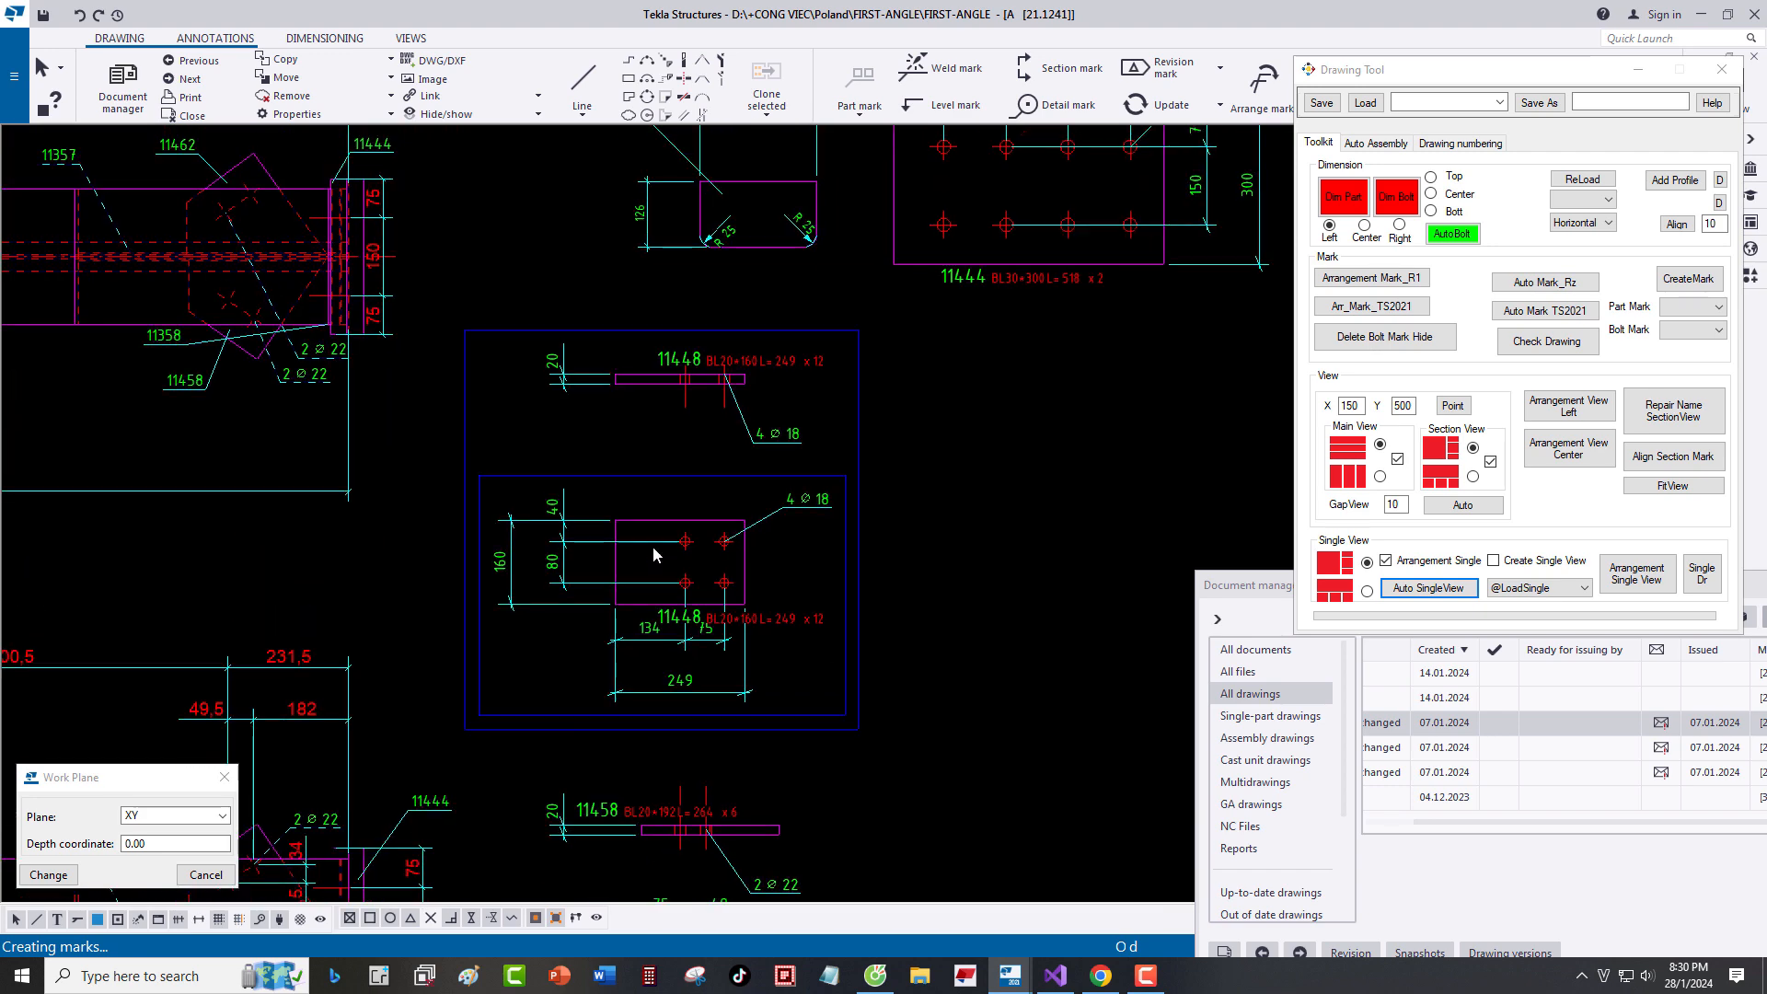
pyautogui.moveTo(636, 370); pyautogui.dragTo(632, 522, button='middle')
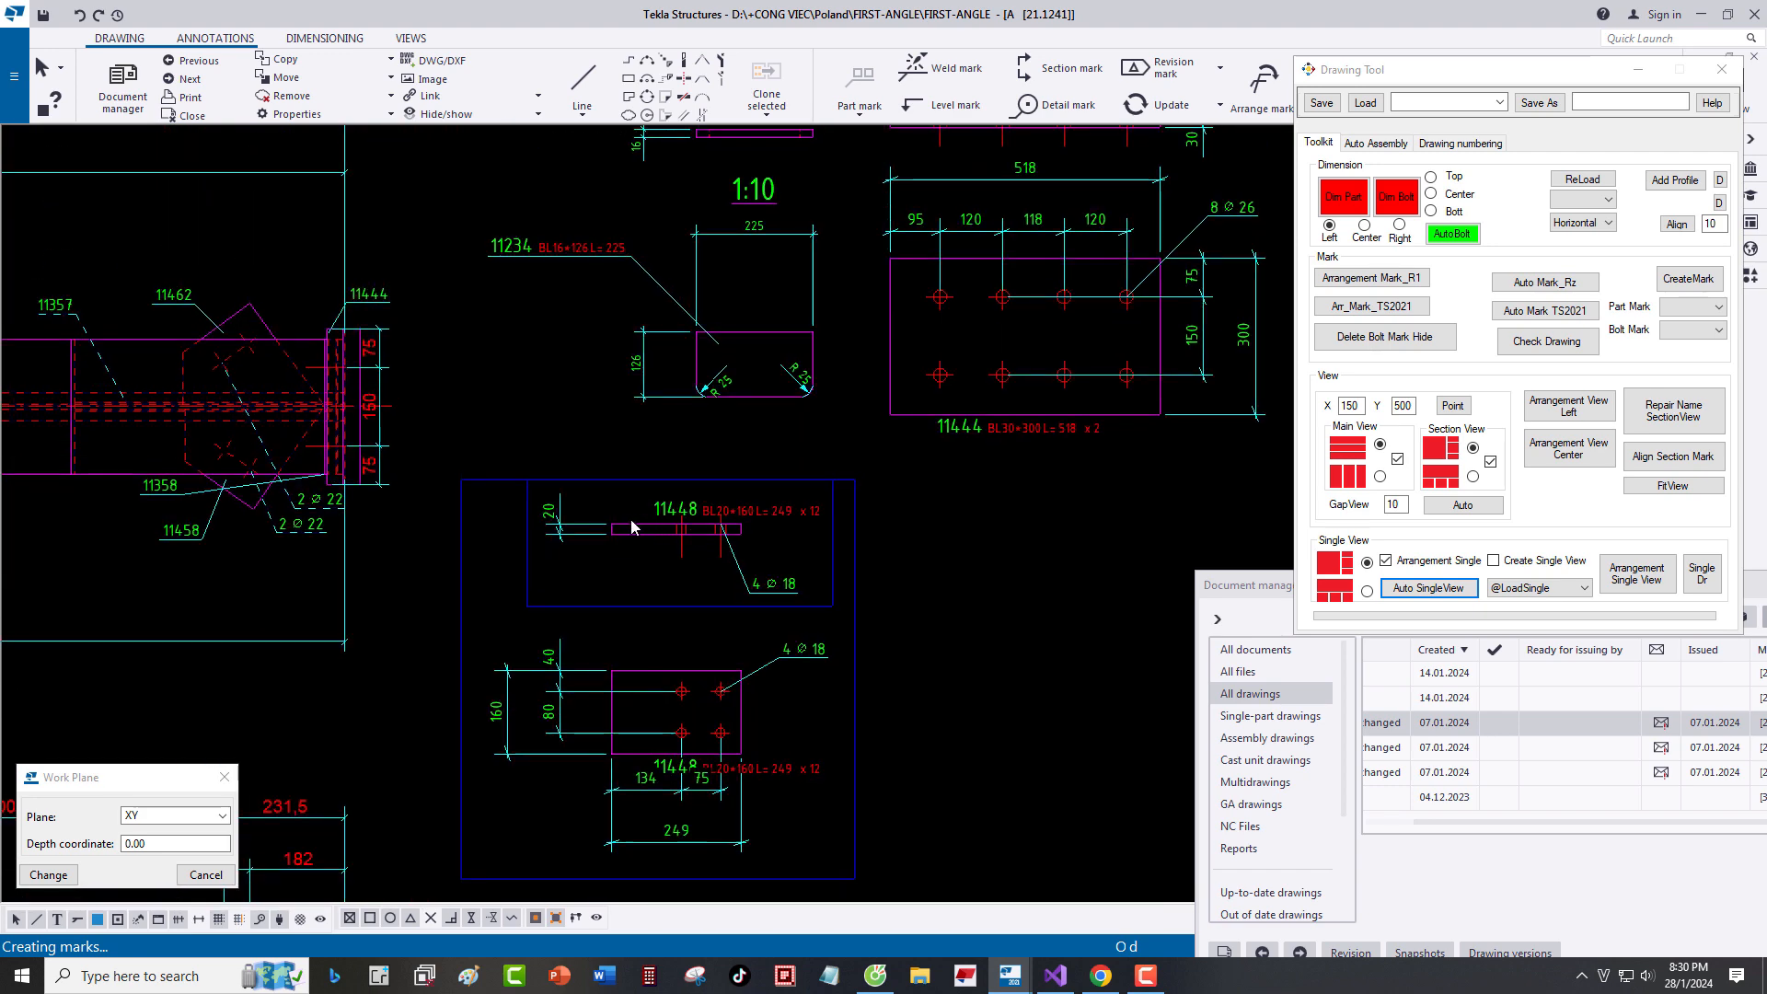
pyautogui.scroll(-1, 614, 534)
pyautogui.scroll(-2, 615, 541)
pyautogui.moveTo(670, 433); pyautogui.dragTo(629, 553, button='middle')
pyautogui.scroll(2, 727, 535)
pyautogui.click(855, 456)
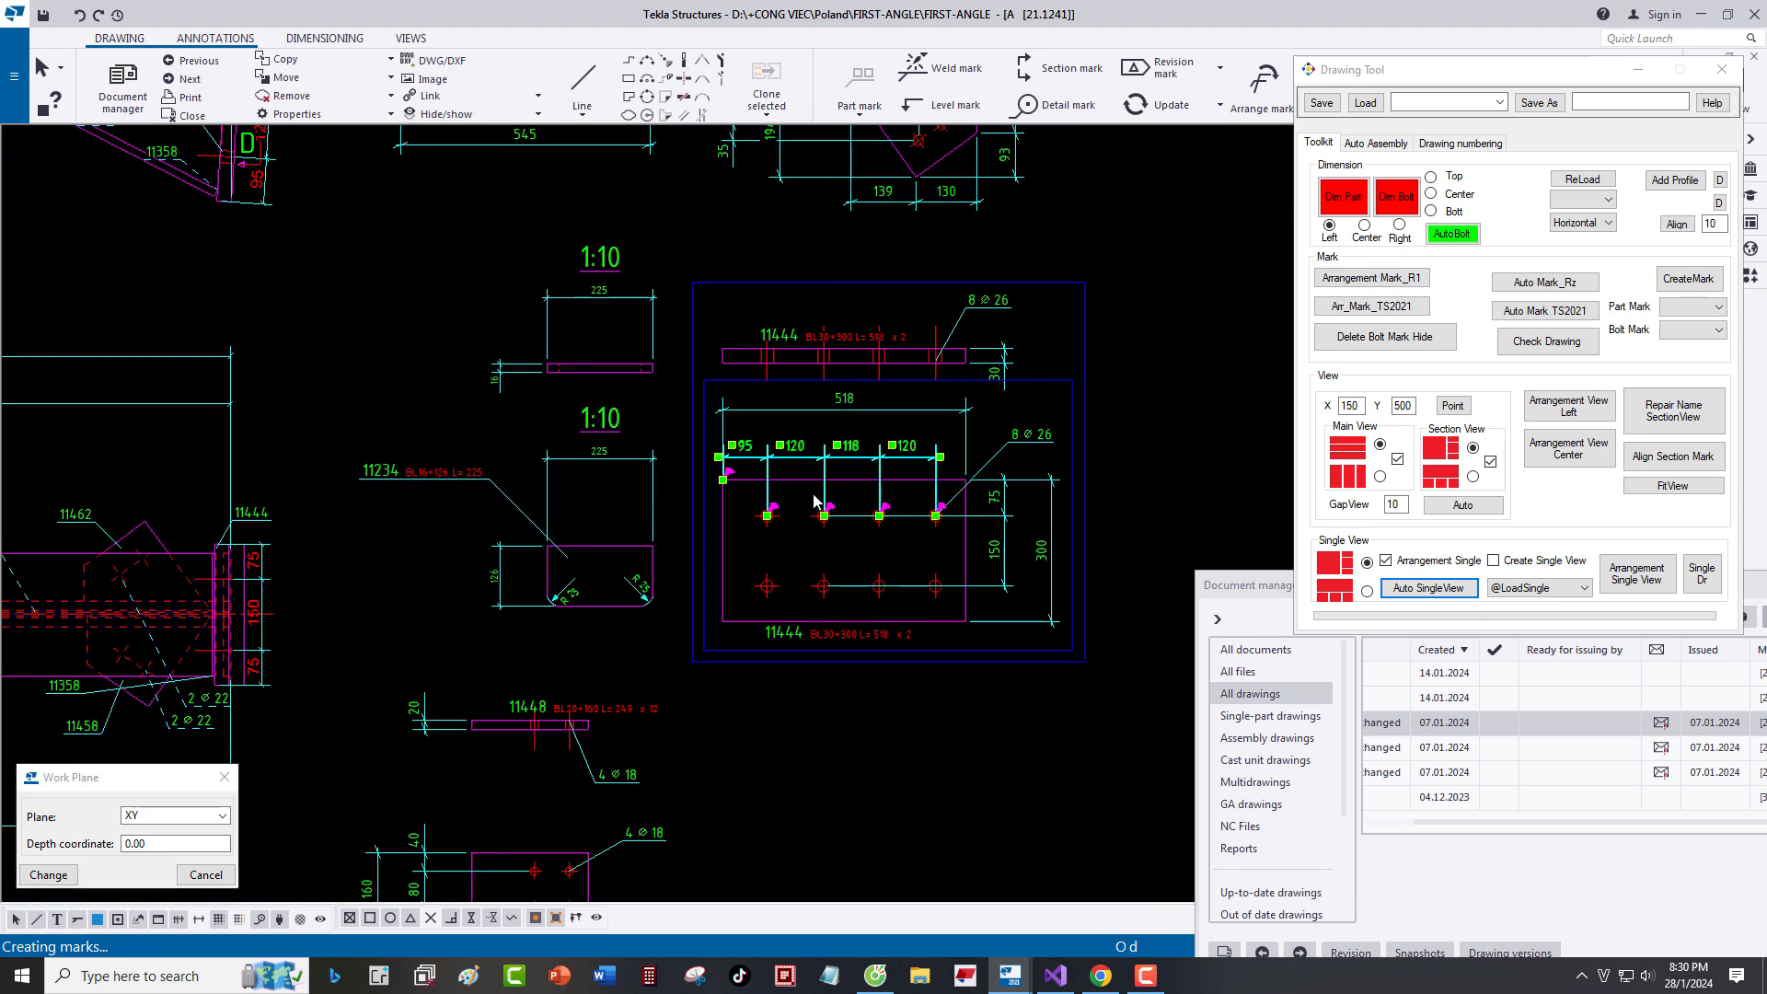
pyautogui.scroll(-2, 812, 502)
pyautogui.moveTo(808, 476); pyautogui.dragTo(785, 612, button='middle')
pyautogui.moveTo(822, 359); pyautogui.dragTo(805, 494, button='middle')
pyautogui.moveTo(722, 304); pyautogui.dragTo(706, 437, button='middle')
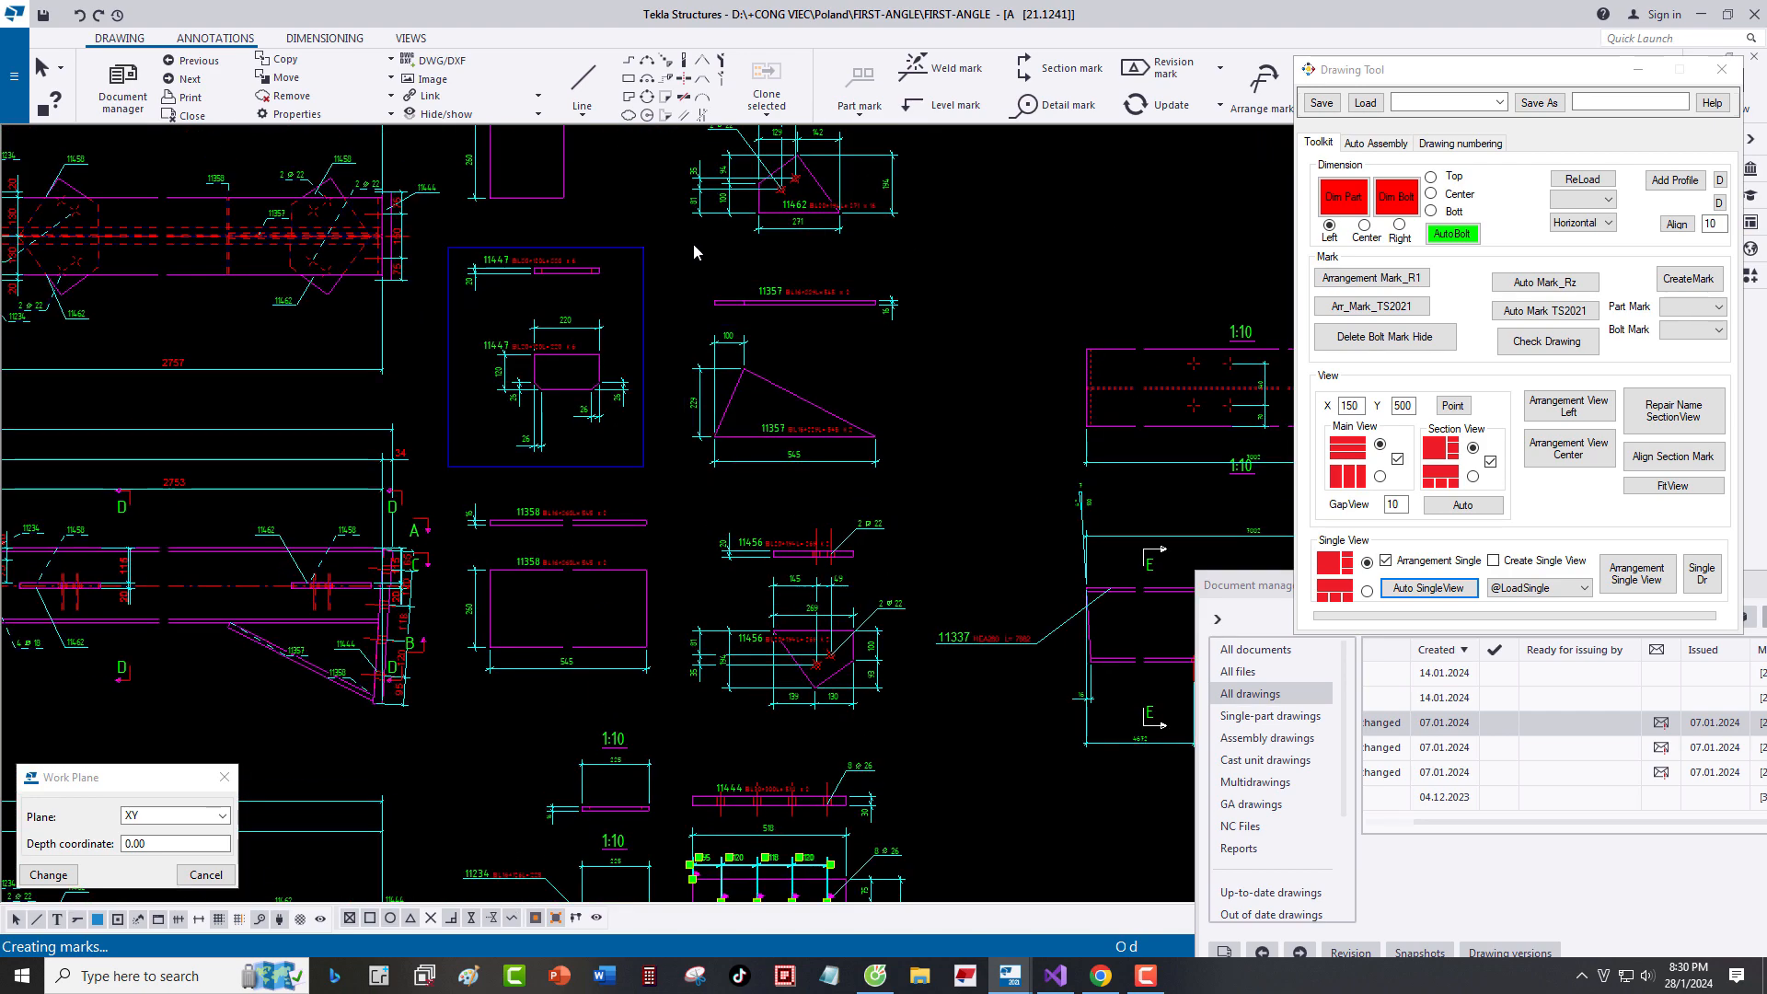
pyautogui.scroll(2, 693, 243)
pyautogui.moveTo(706, 358); pyautogui.dragTo(689, 582, button='middle')
pyautogui.scroll(-4, 499, 289)
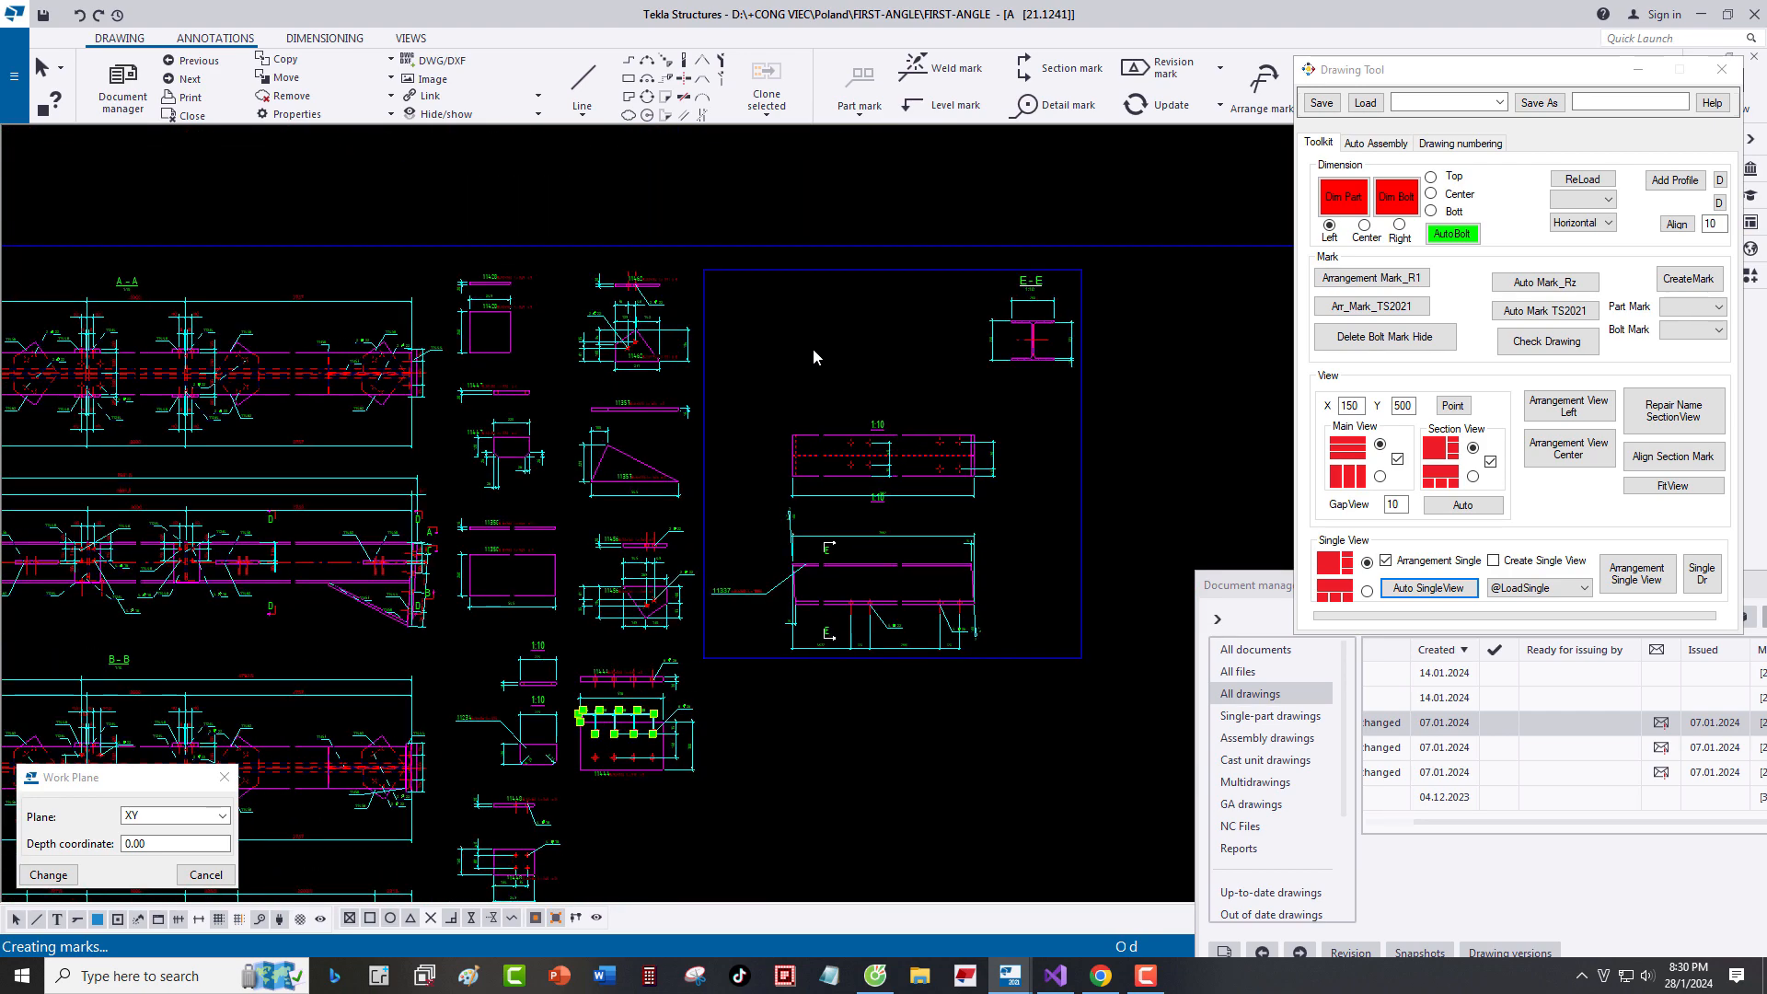
# Move section view E-E down beside the front view of part 11337.
pyautogui.scroll(2, 1017, 370)
pyautogui.click(1041, 374)
pyautogui.moveTo(1041, 374); pyautogui.dragTo(1052, 727)
pyautogui.click(957, 324)
pyautogui.moveTo(563, 401); pyautogui.dragTo(692, 339, button='middle')
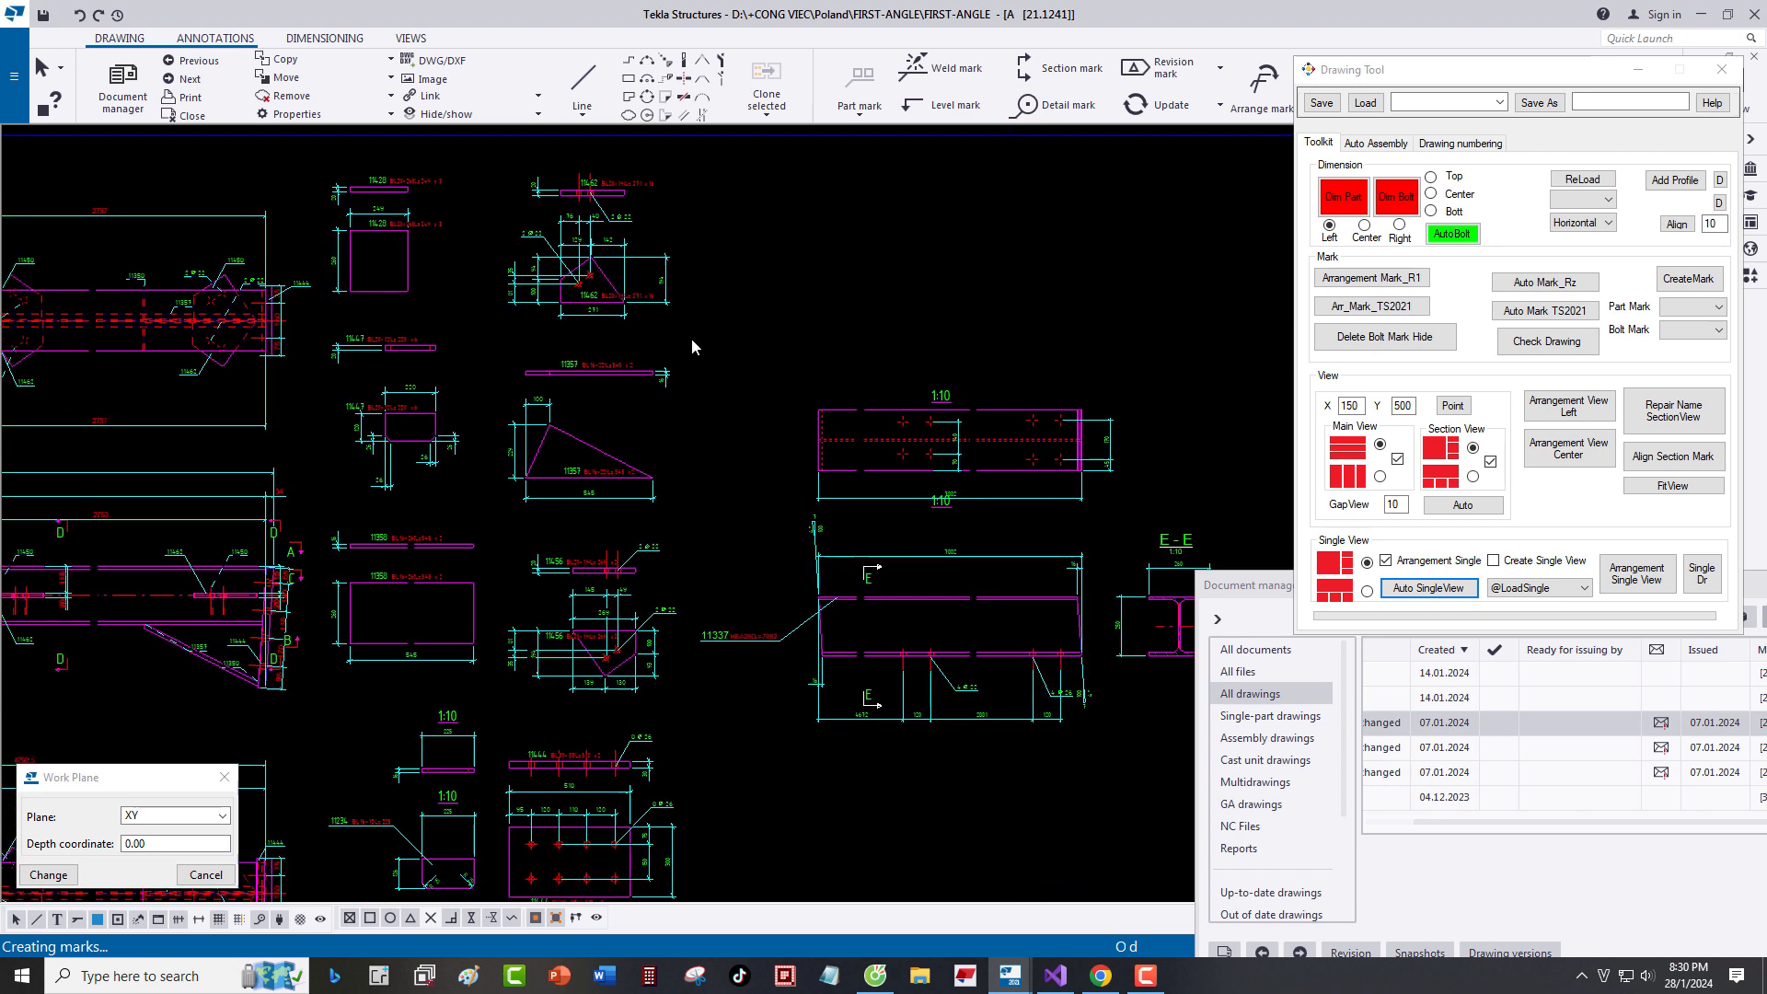
pyautogui.scroll(3, 543, 238)
pyautogui.scroll(-5, 620, 285)
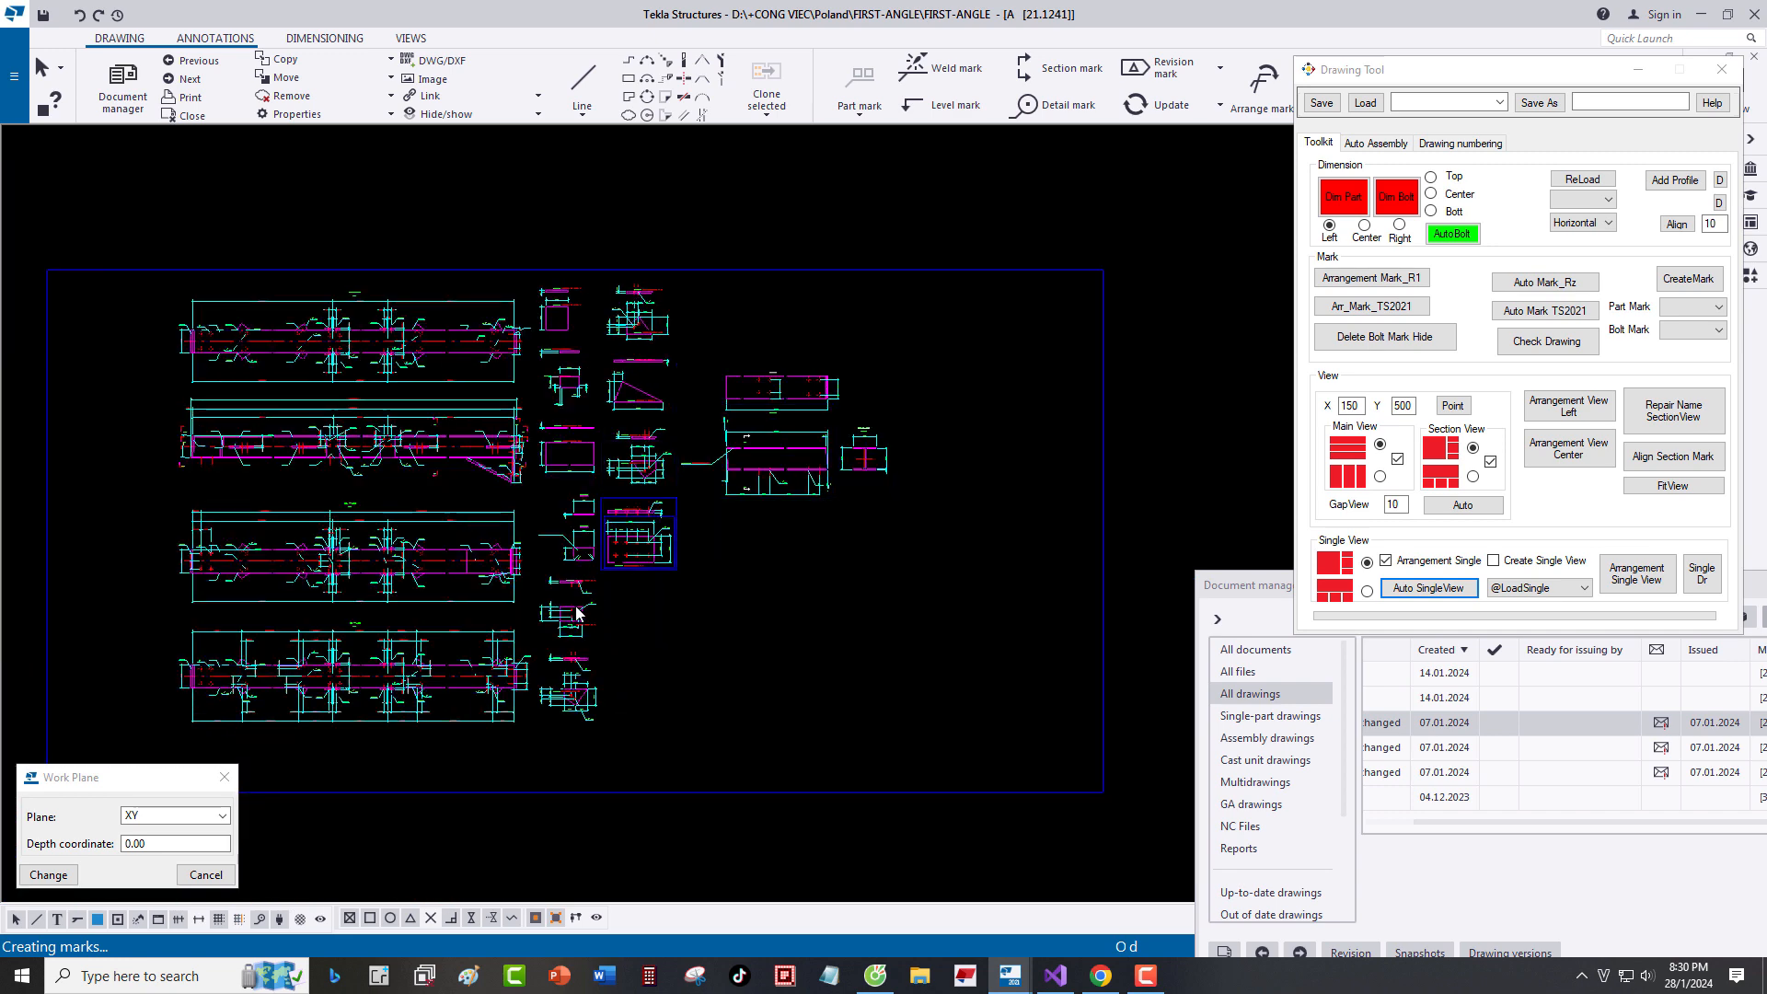